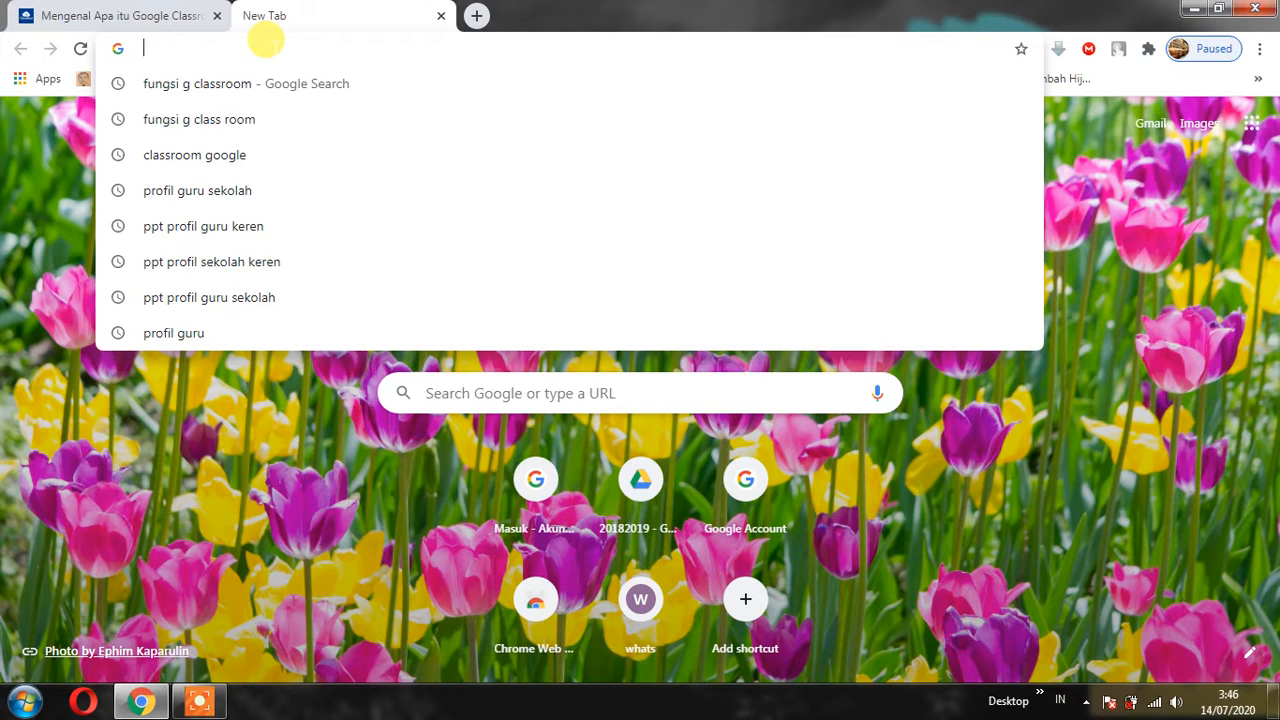
- Search Google for "classroom google" and look through the Google apps list on the results page
left_click(250, 163)
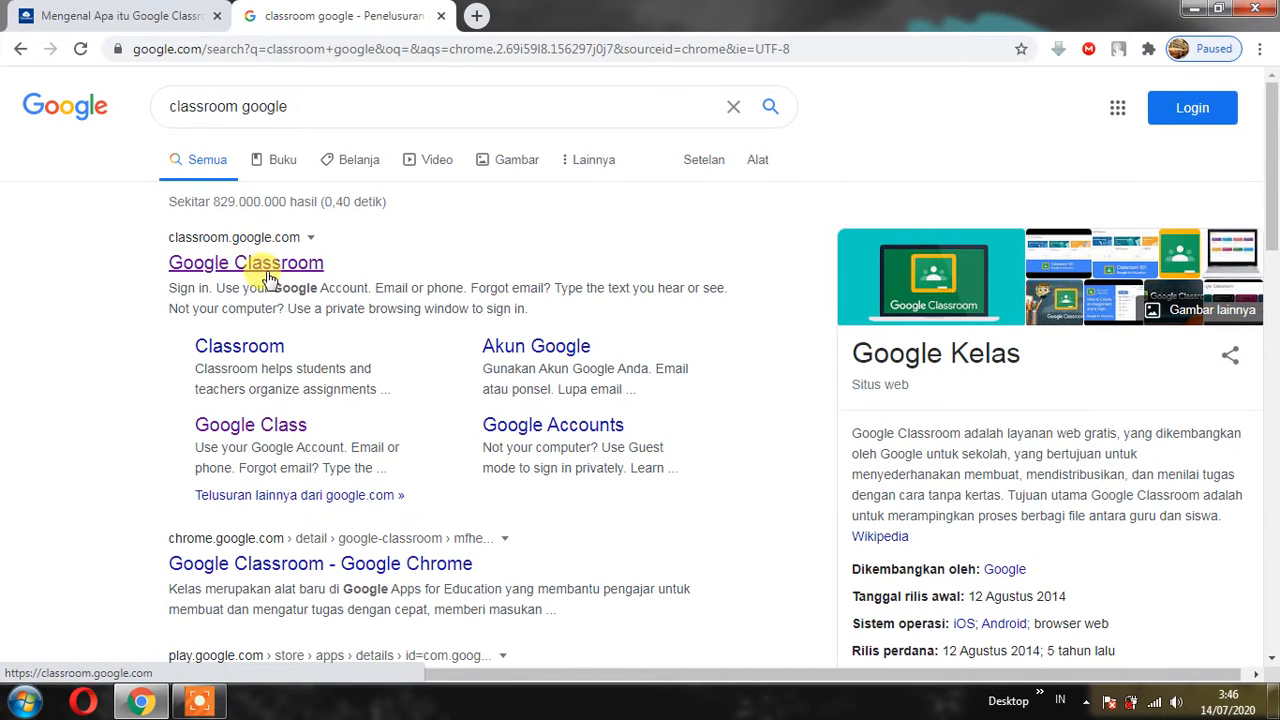
left_click(1117, 109)
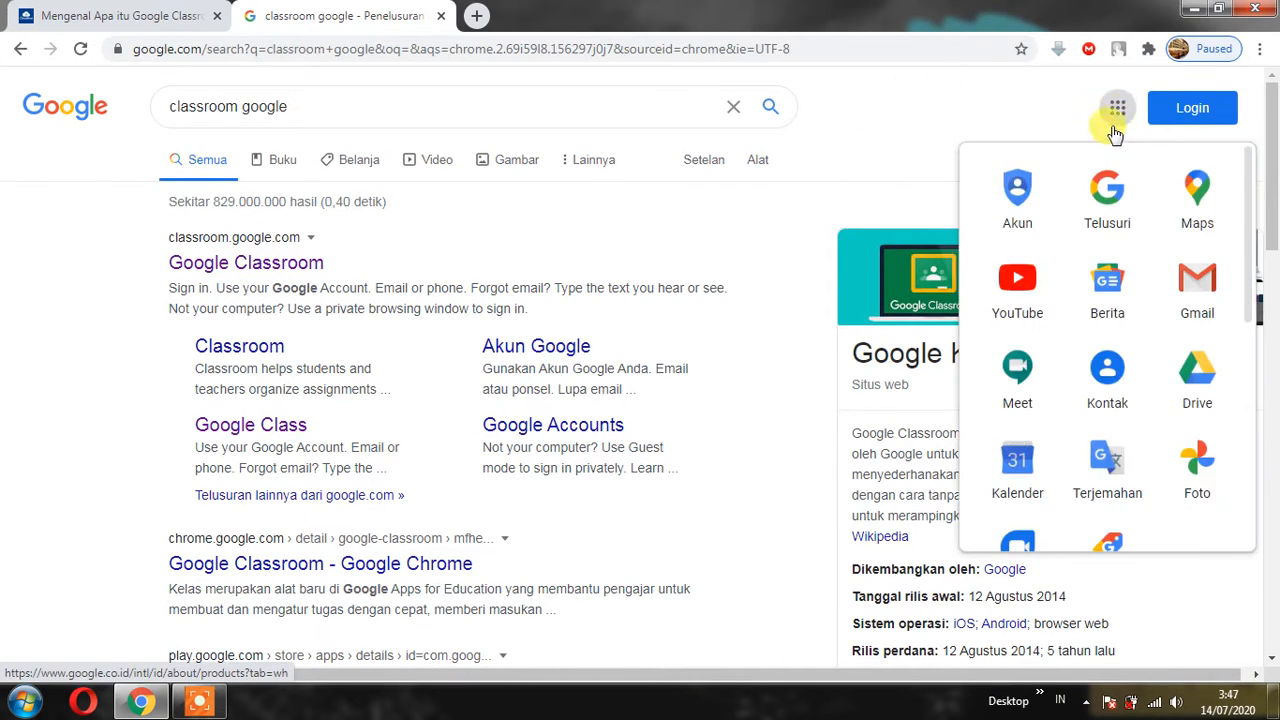
scroll(1094, 331, "down", 2)
scroll(1094, 260, "up", 2)
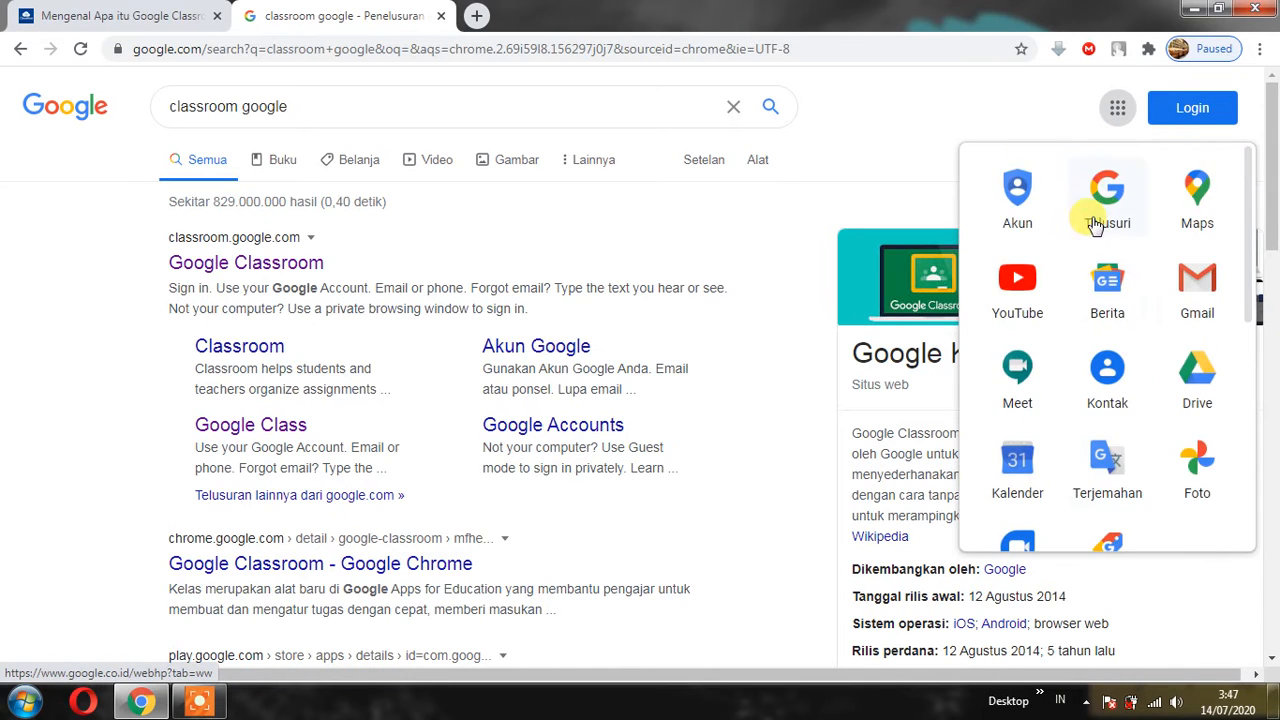
scroll(1094, 190, "down", 3)
scroll(1094, 181, "down", 2)
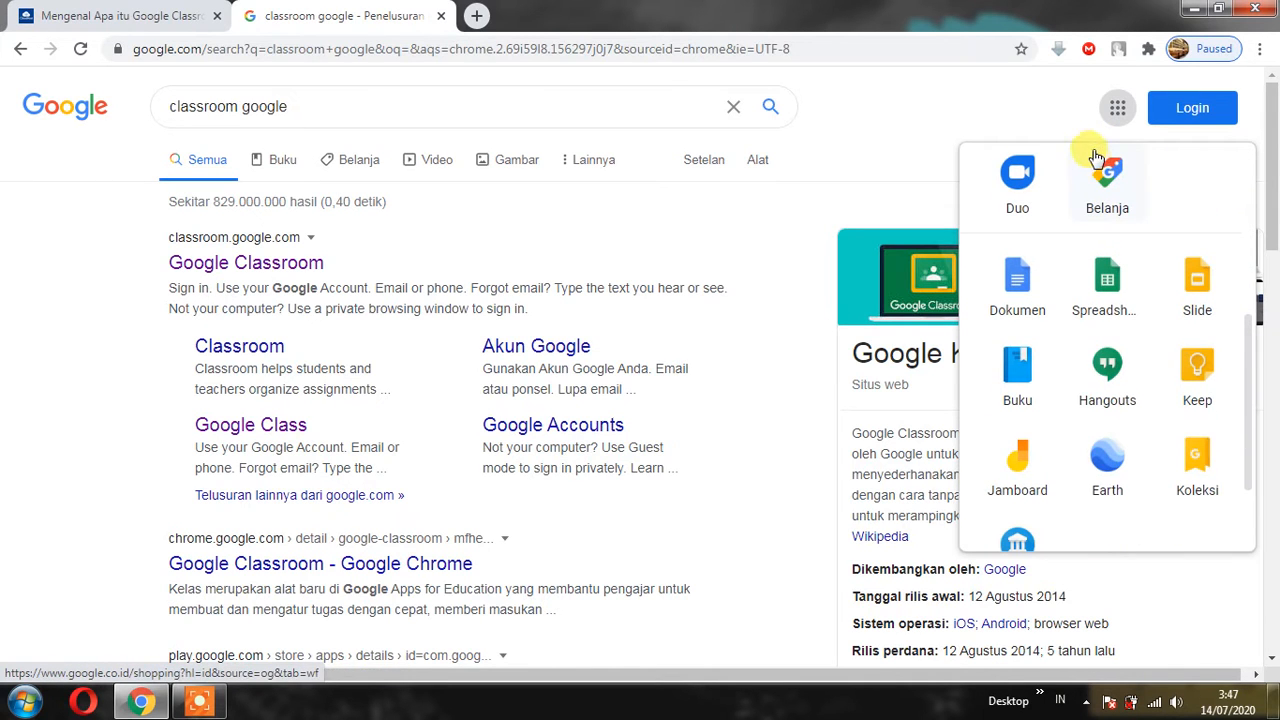
- Look through the Google apps list for Classroom in a new browser tab, and close that tab
left_click(477, 15)
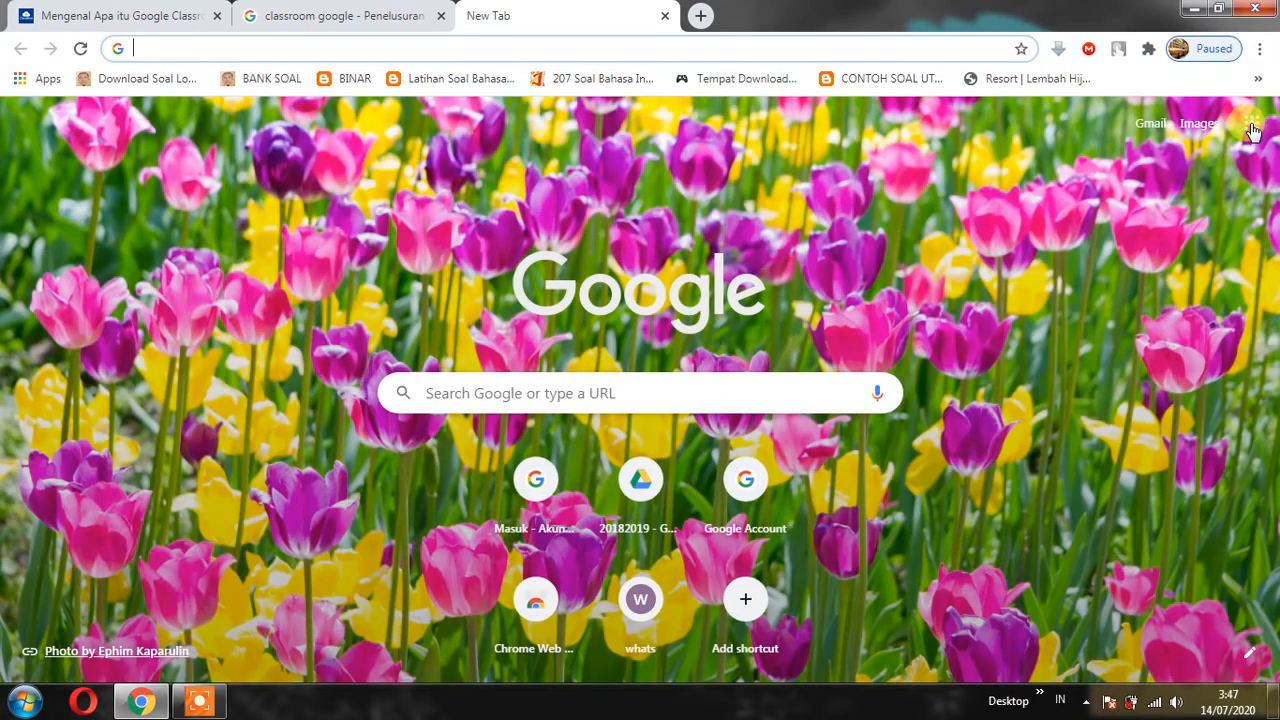
left_click(1252, 127)
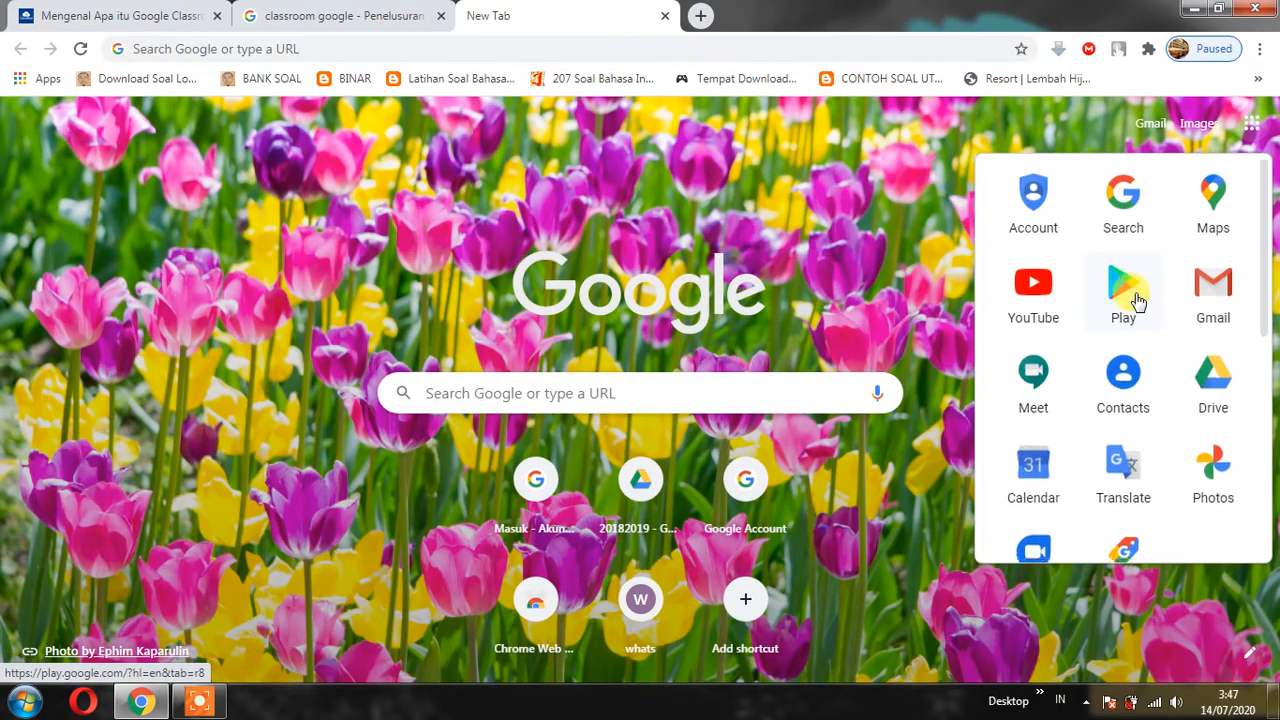
scroll(1134, 294, "down", 2)
scroll(1137, 302, "down", 3)
scroll(1135, 306, "up", 5)
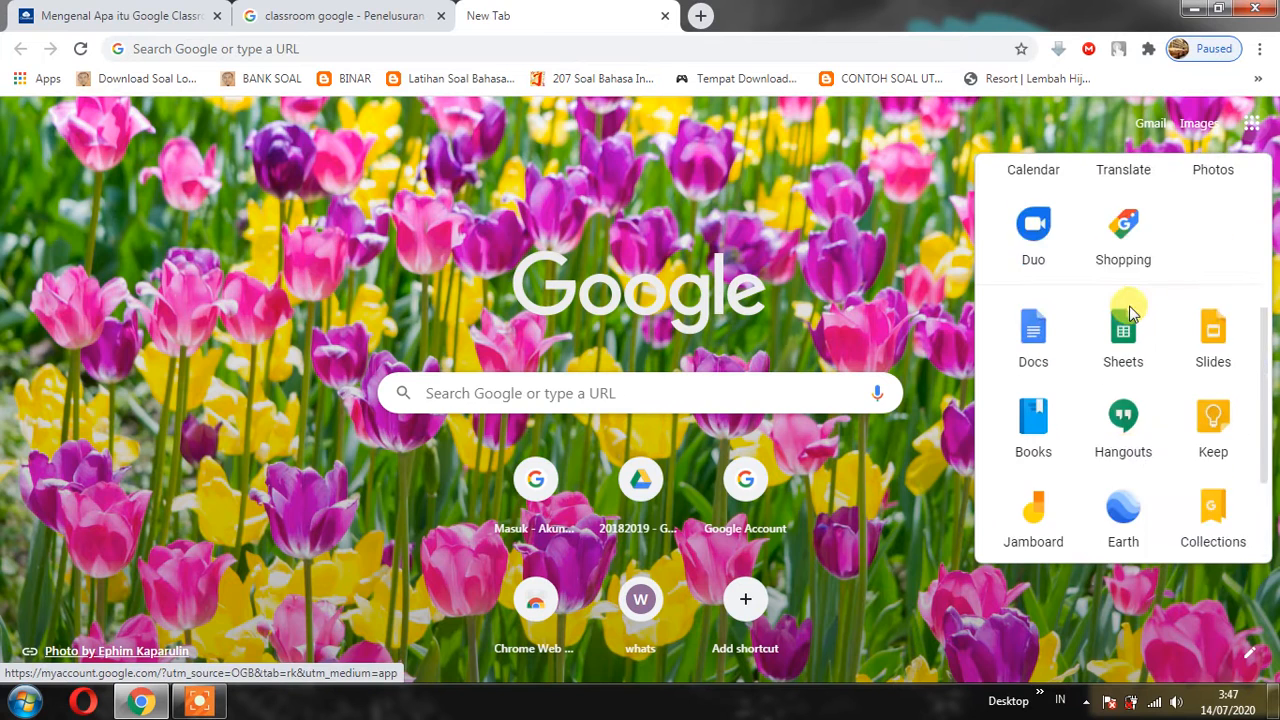
scroll(1128, 294, "down", 5)
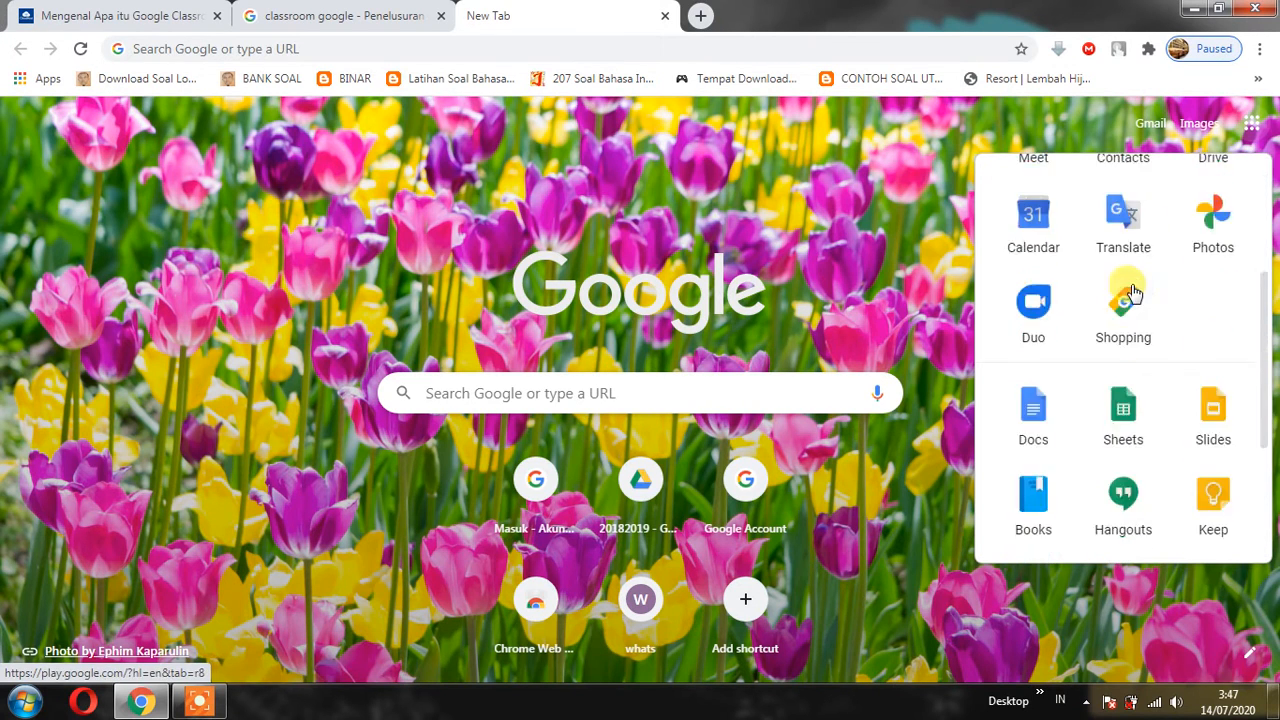
left_click(325, 16)
left_click(530, 16)
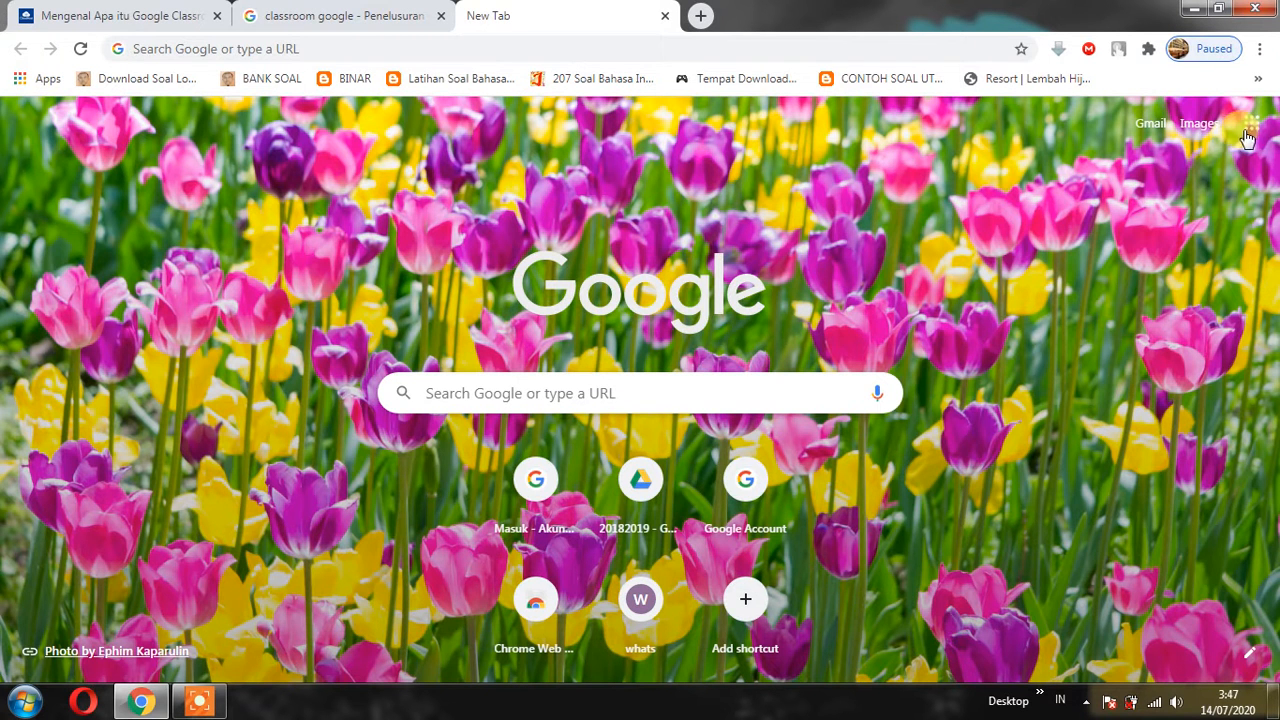
left_click(1250, 125)
scroll(1123, 323, "down", 3)
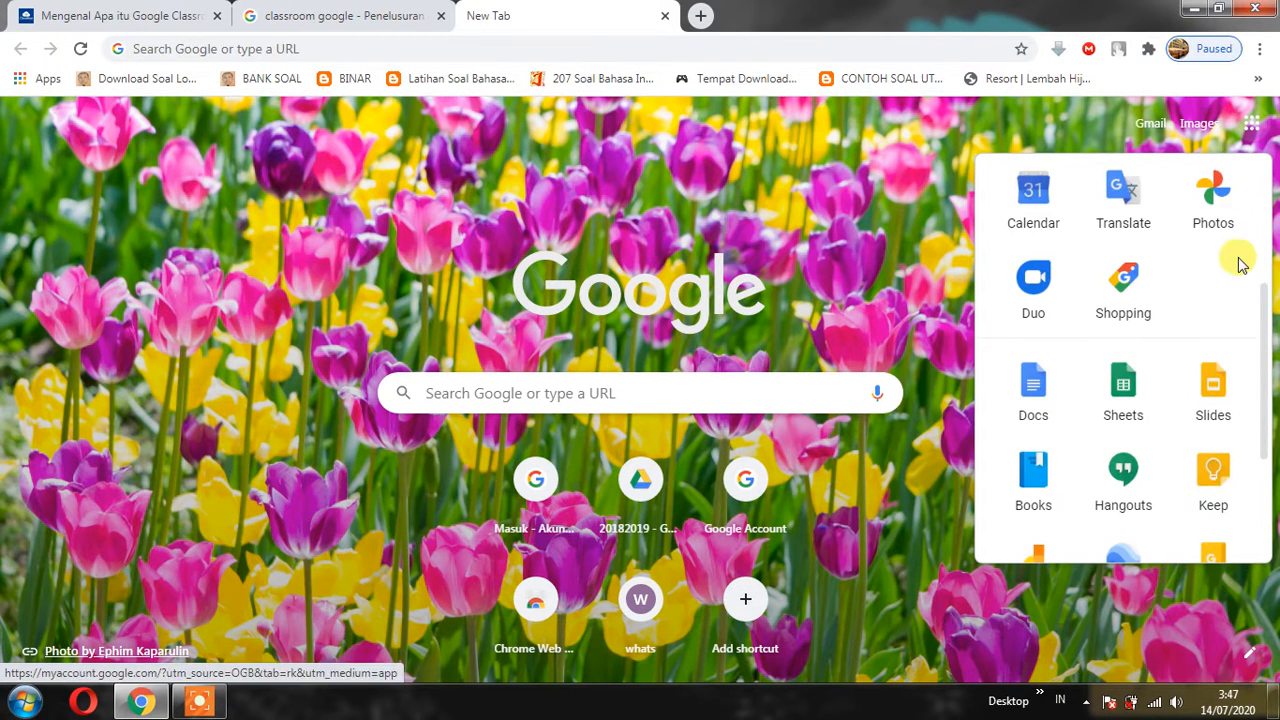
scroll(1210, 270, "up", 3)
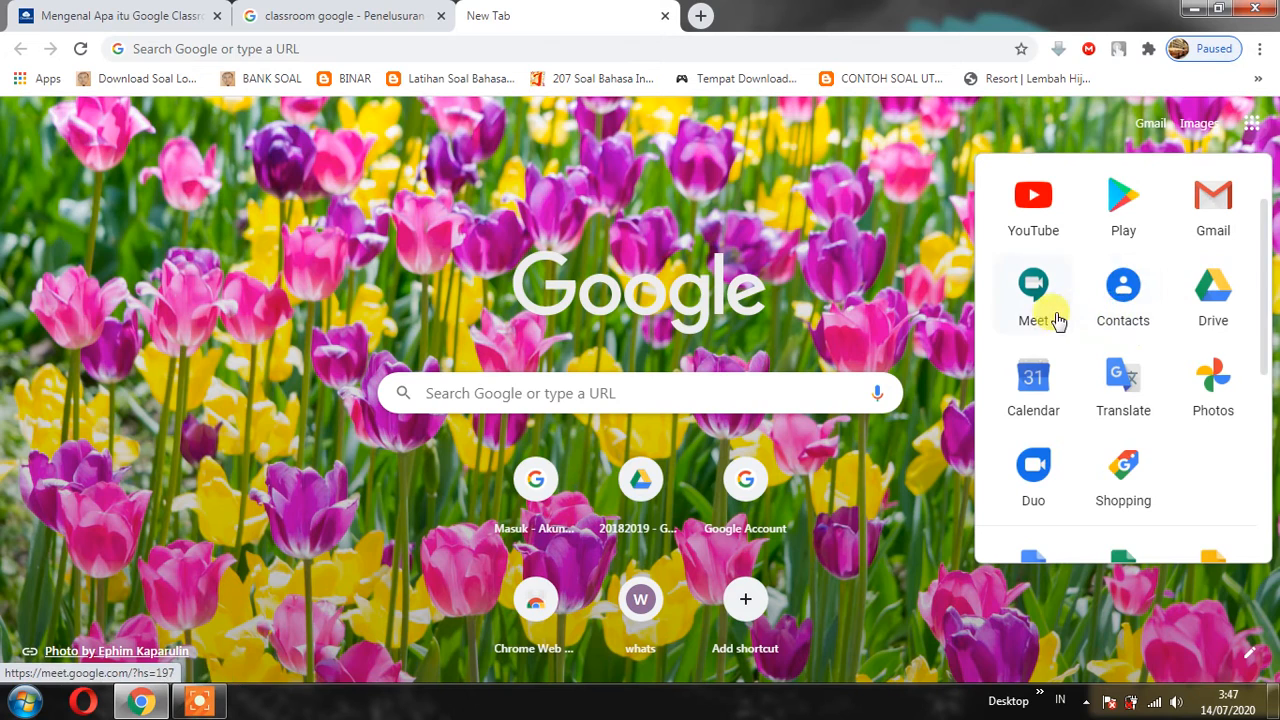
scroll(1080, 330, "down", 3)
scroll(1098, 352, "down", 1)
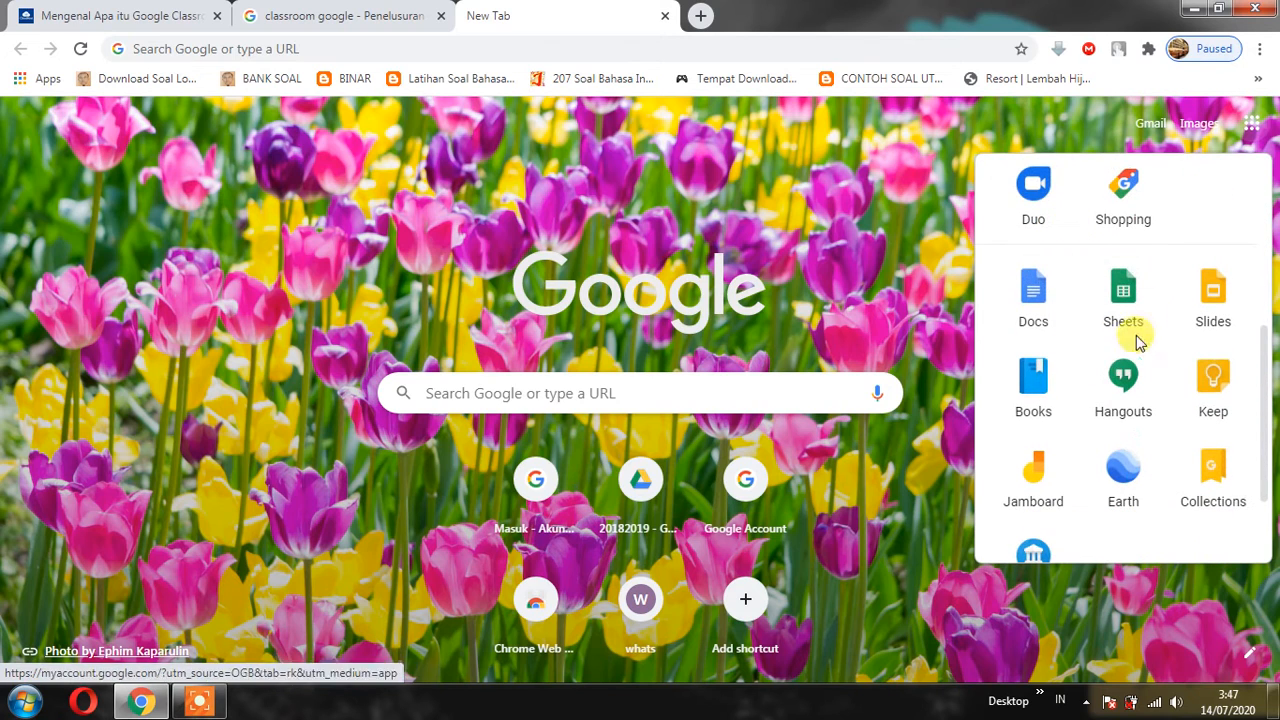
left_click(666, 16)
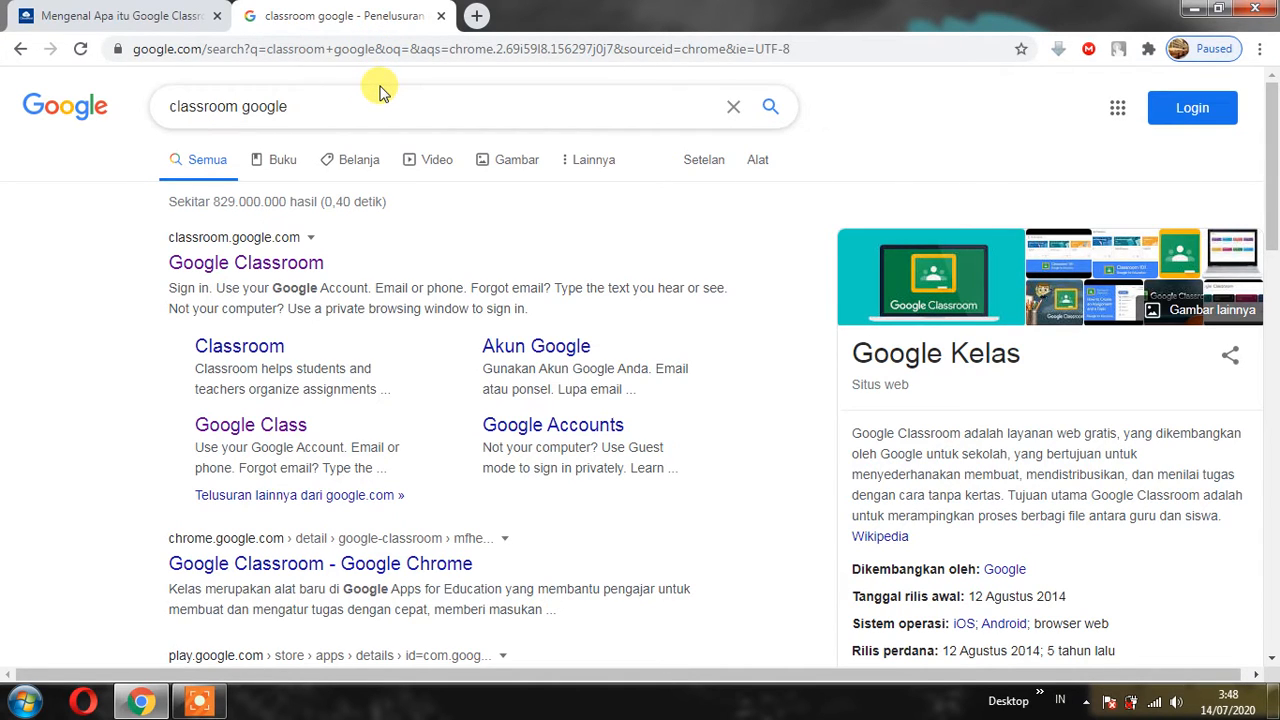
- Open the Google Classroom search result and sign in with the first listed account by entering its password
left_click(283, 260)
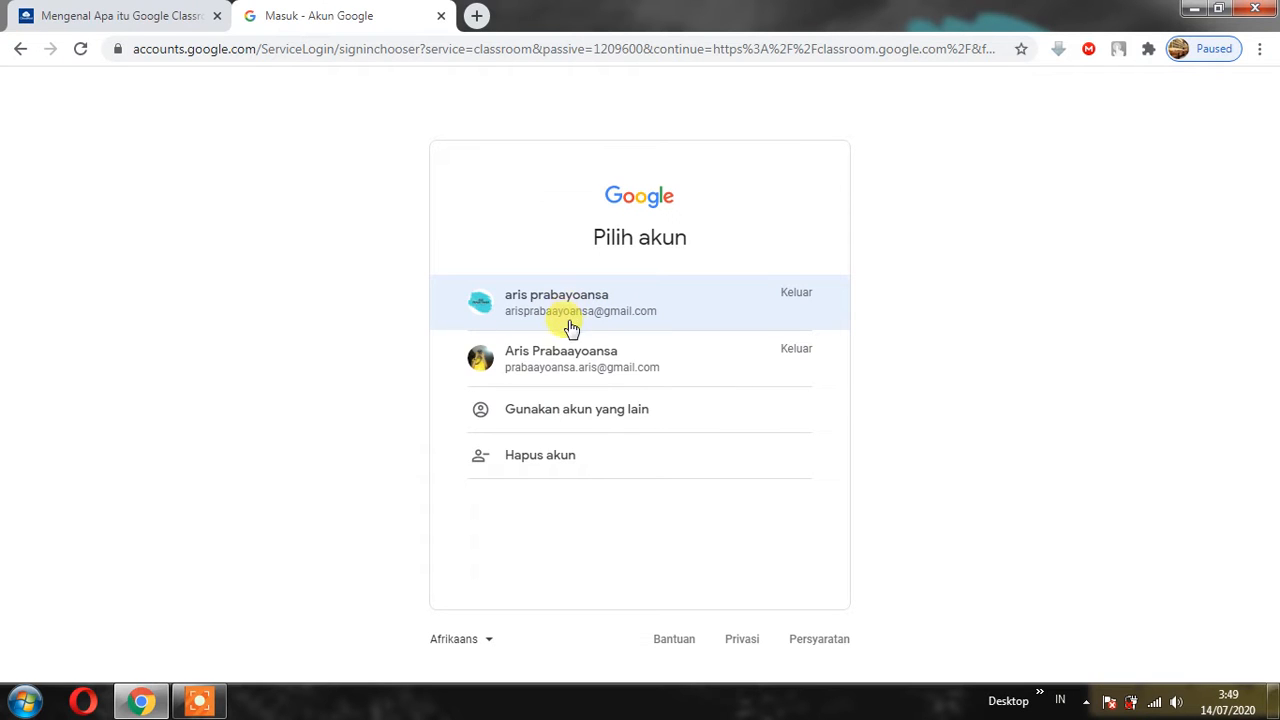
left_click(580, 418)
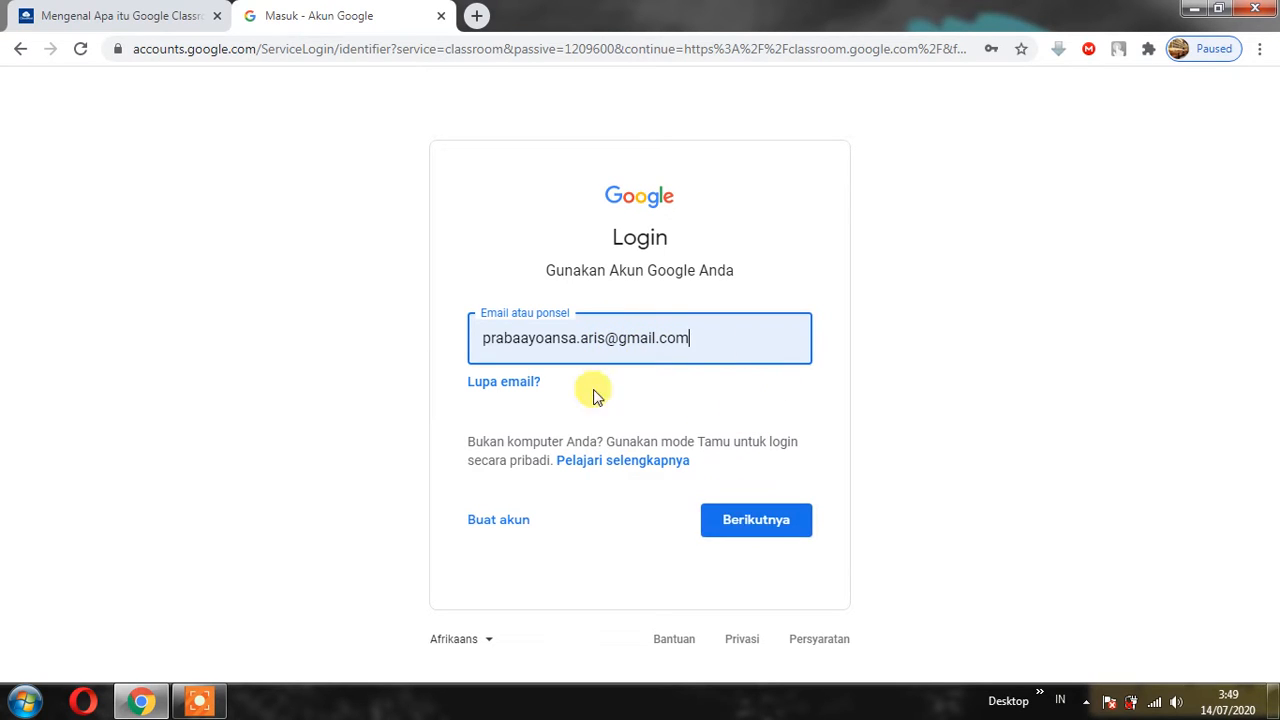
left_click(18, 50)
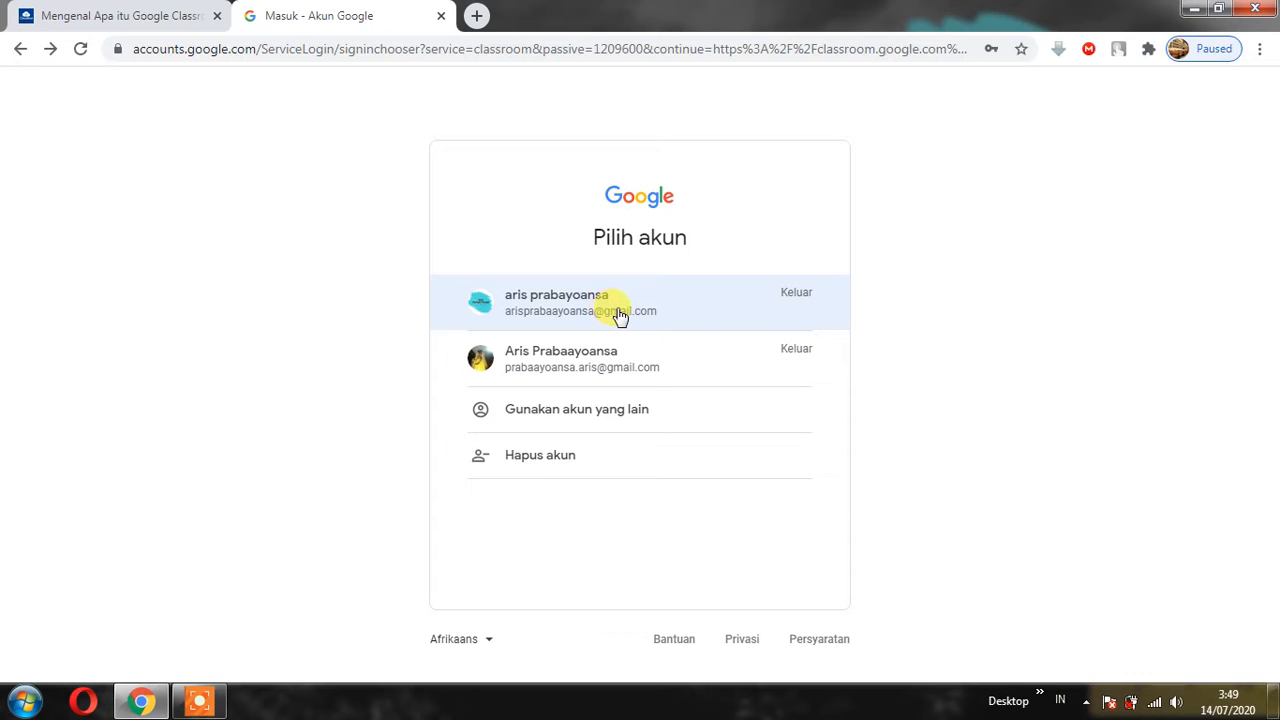
left_click(620, 316)
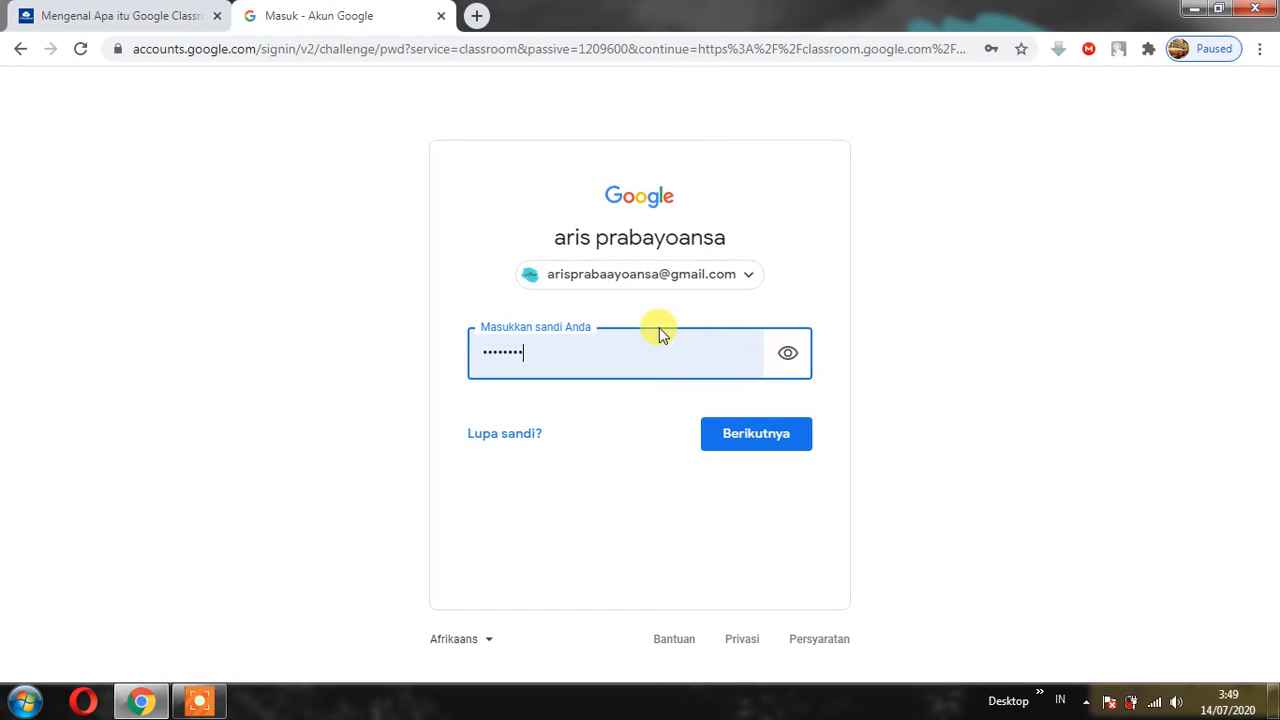
key("BackSpace")
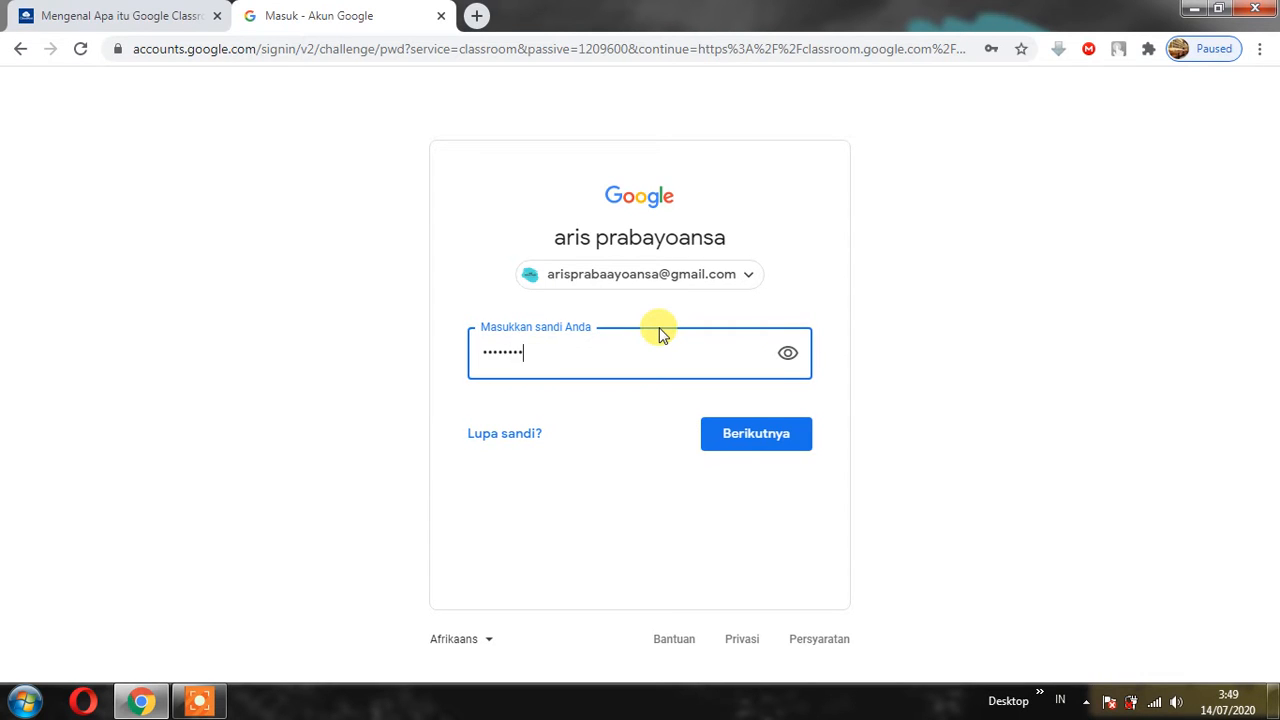
key("Return")
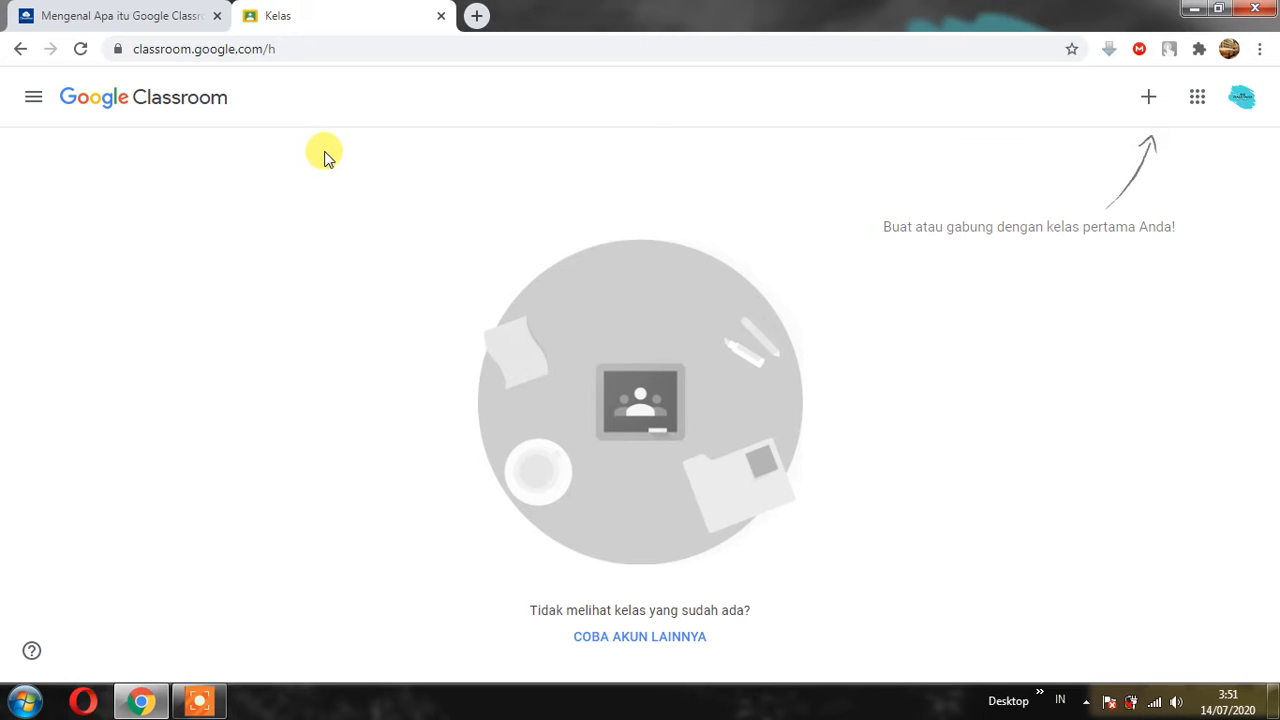
- Start creating a class and accept the notice about not using Classroom at a school with students
left_click(1157, 108)
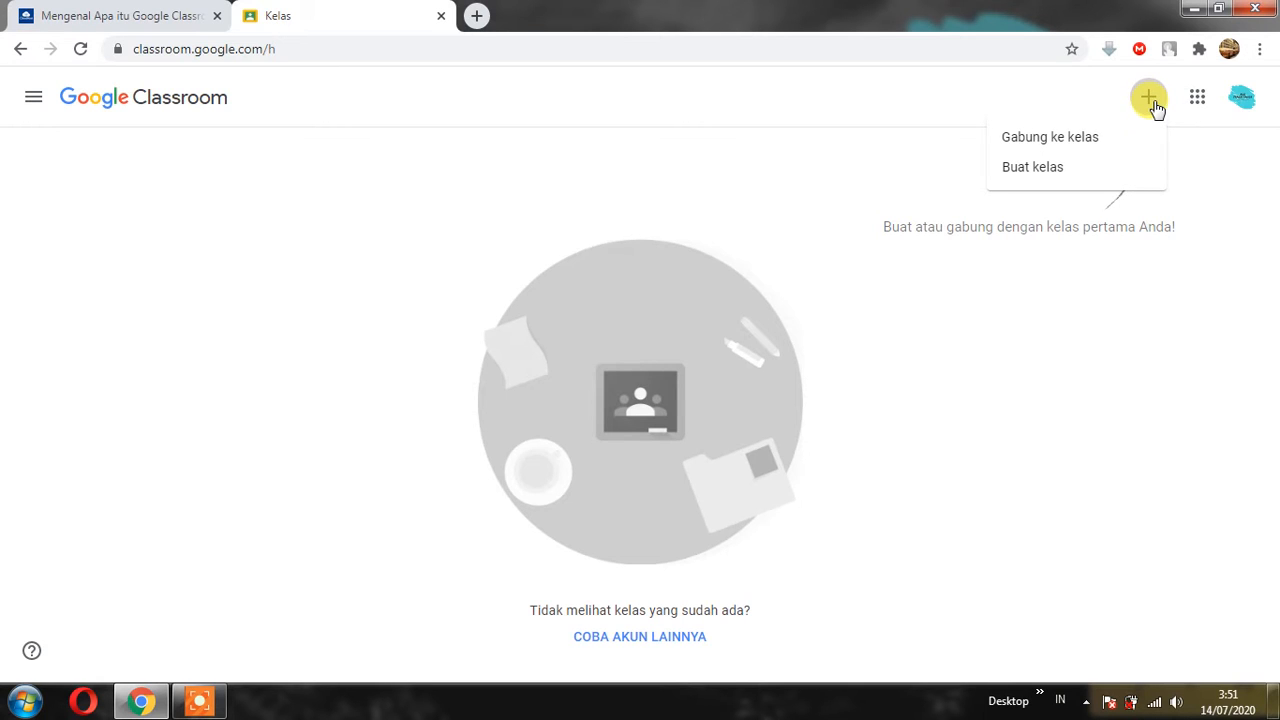
left_click(1070, 172)
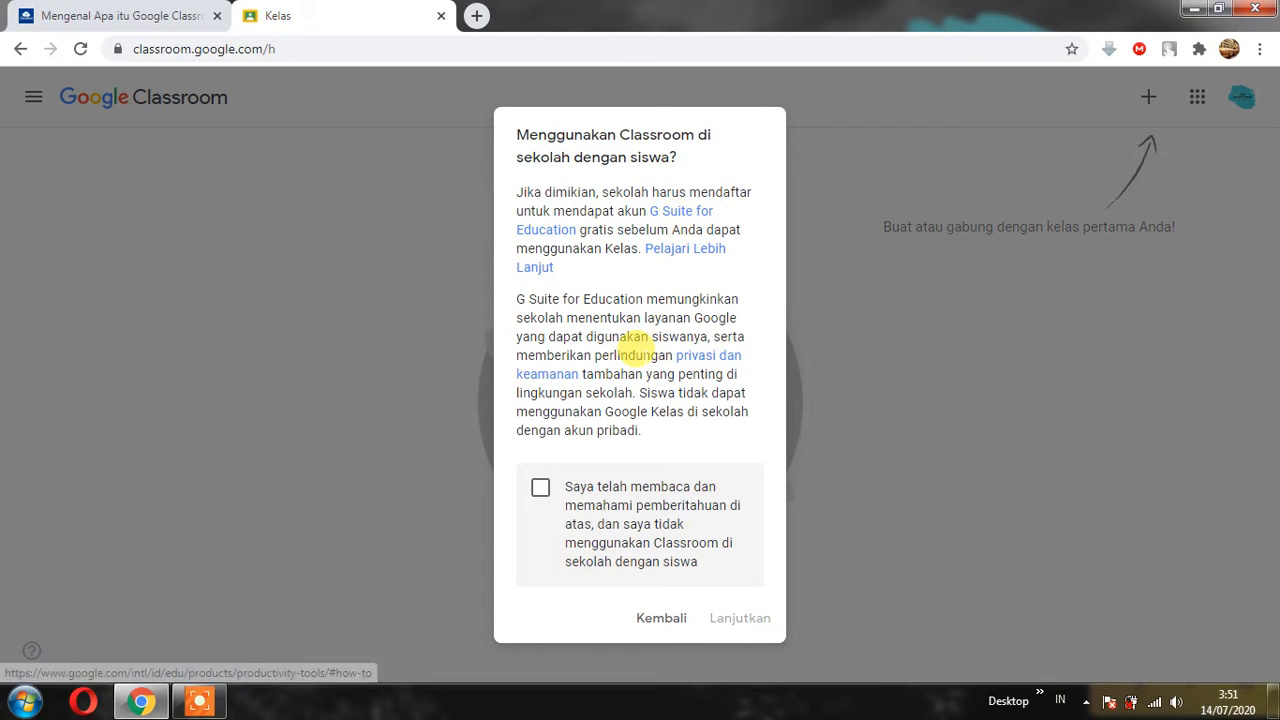
left_click(540, 492)
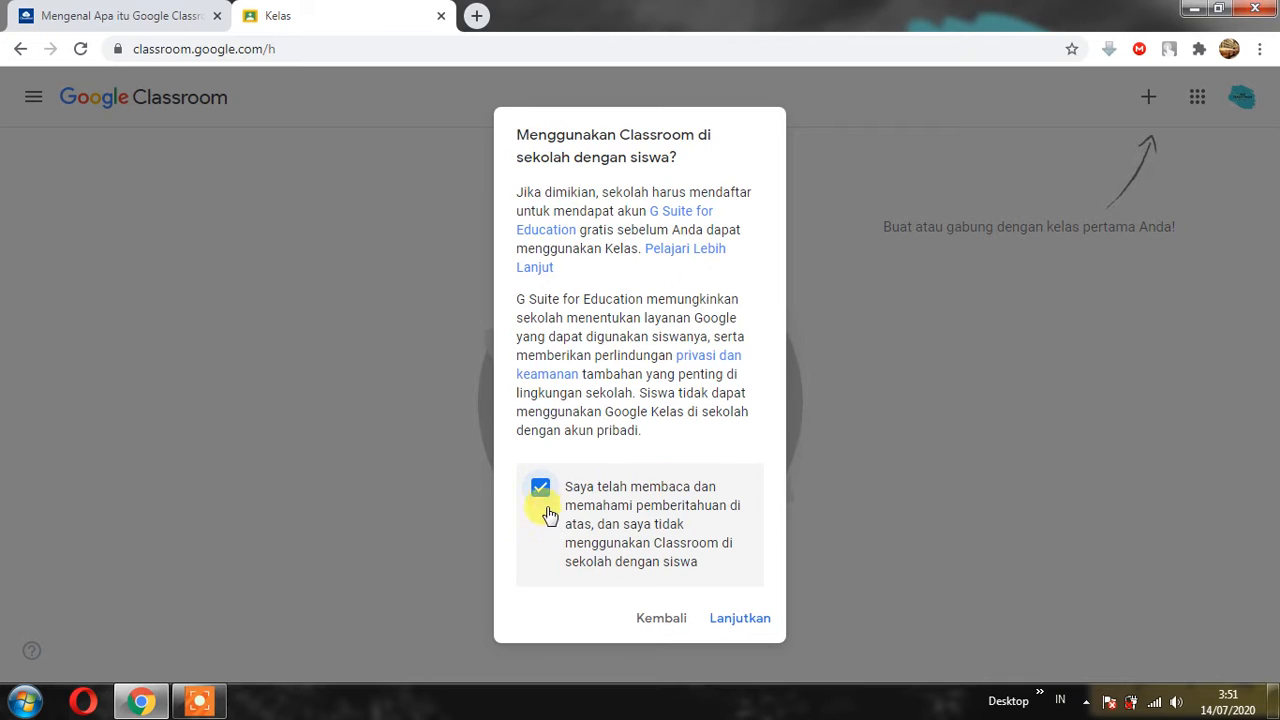
left_click(742, 620)
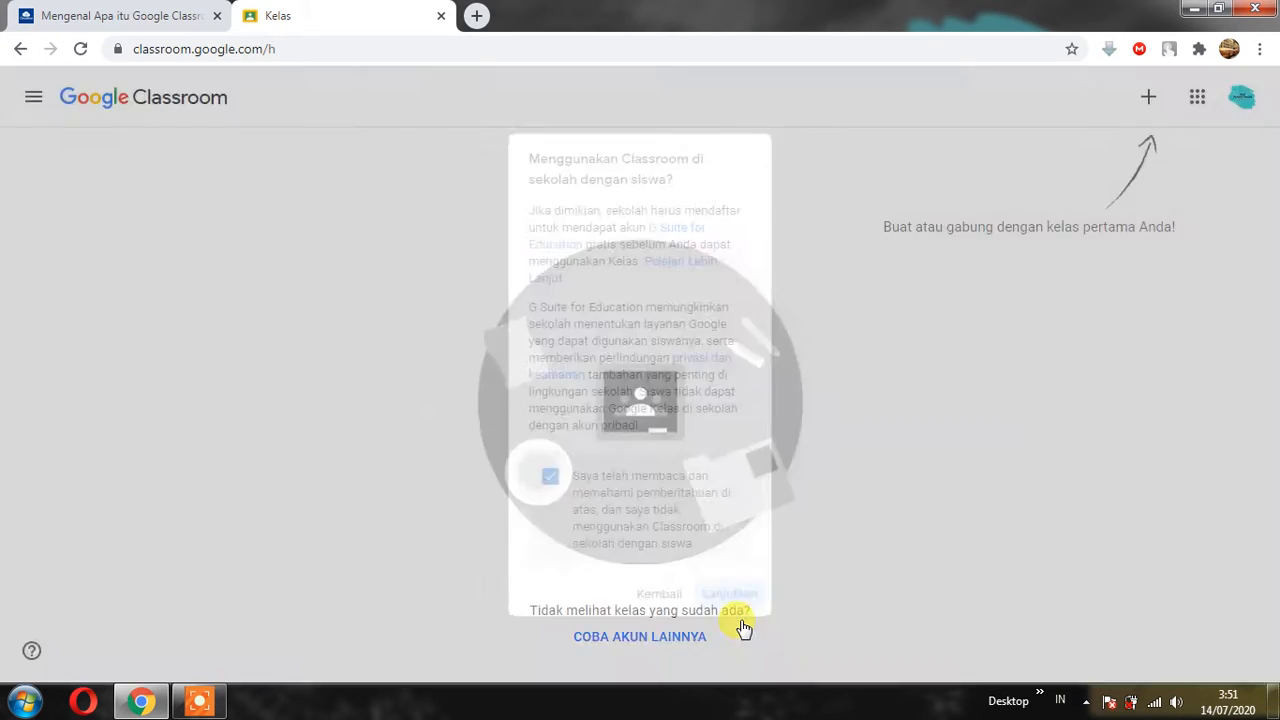
- Create the class MATEMATIKA 9A with section SMP ISLAM RIYADHUS SHALIHIN, subject MATEMATIKA and room 9A
left_click(577, 271)
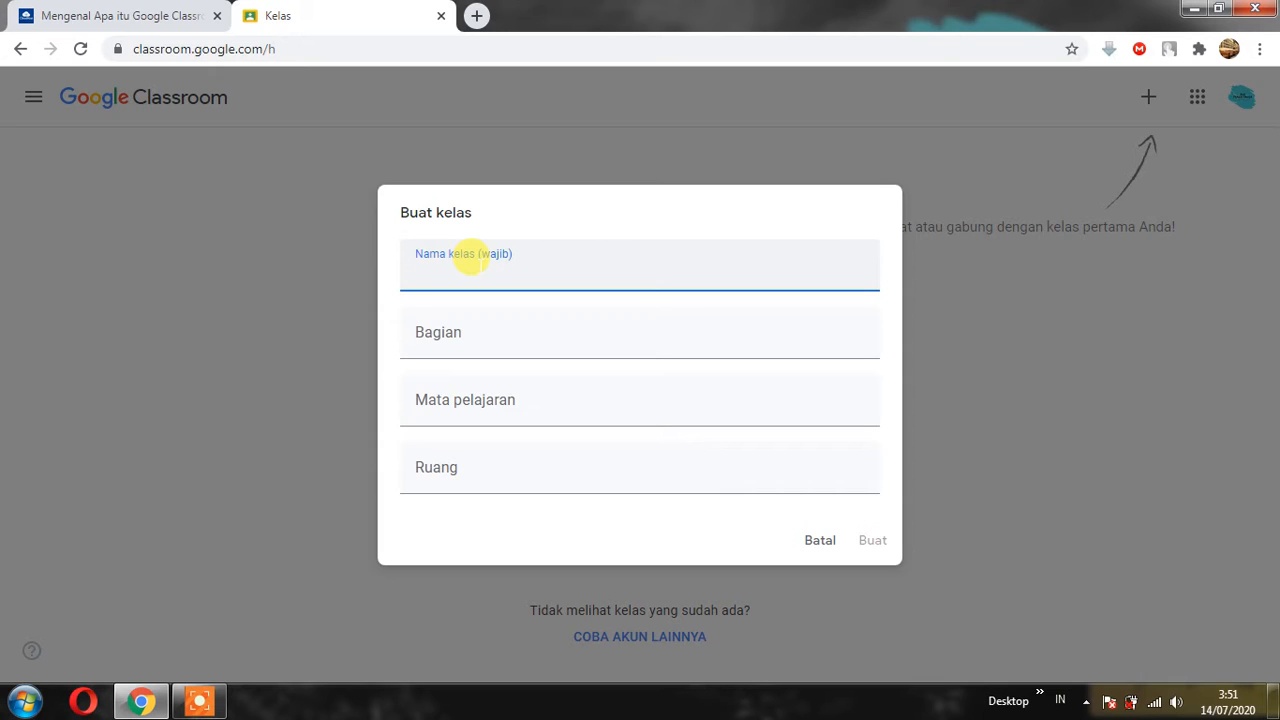
type("m")
key("BackSpace")
key("BackSpace")
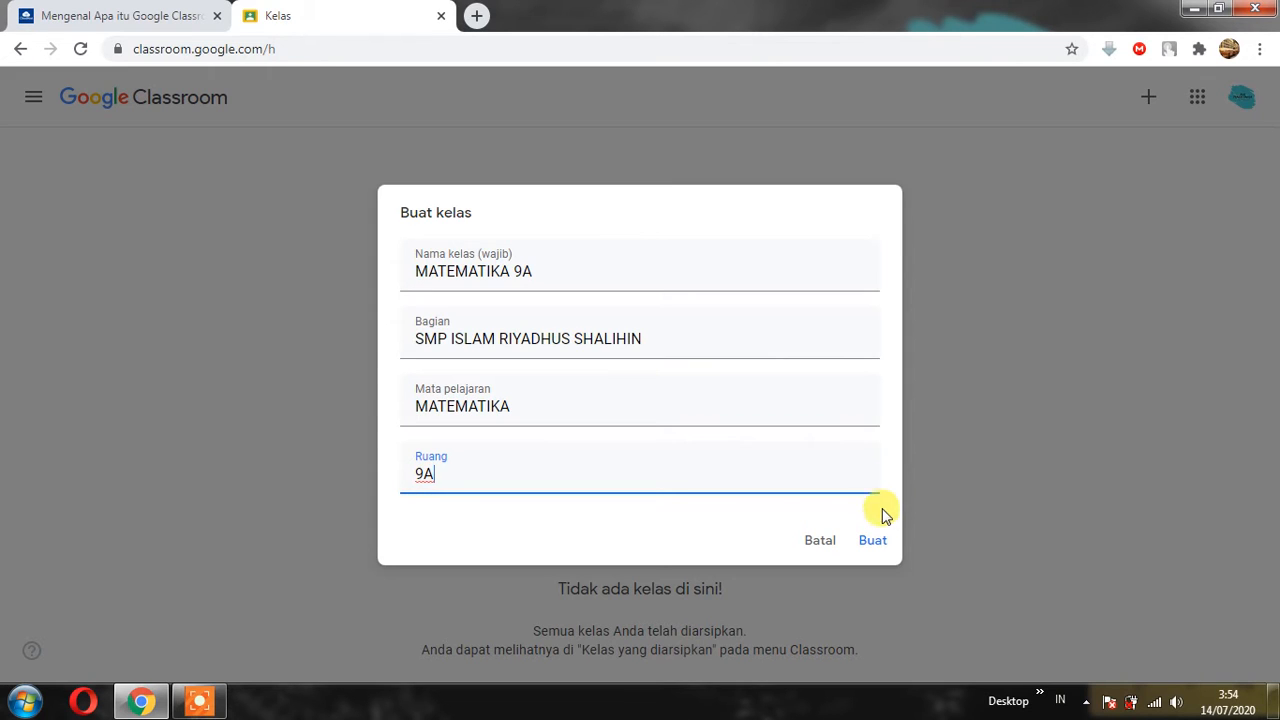
left_click(872, 540)
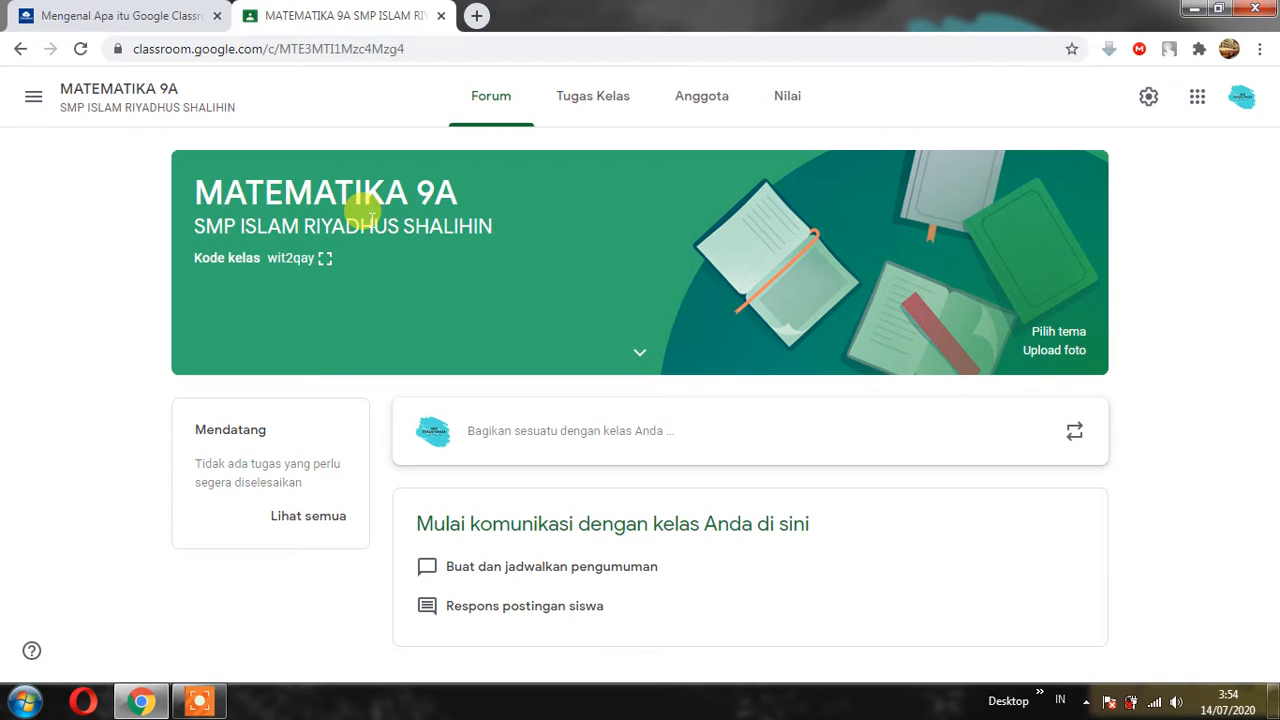
- View the enlarged class code and look through the Tugas Kelas, Anggota and Nilai pages of the class
left_click(326, 259)
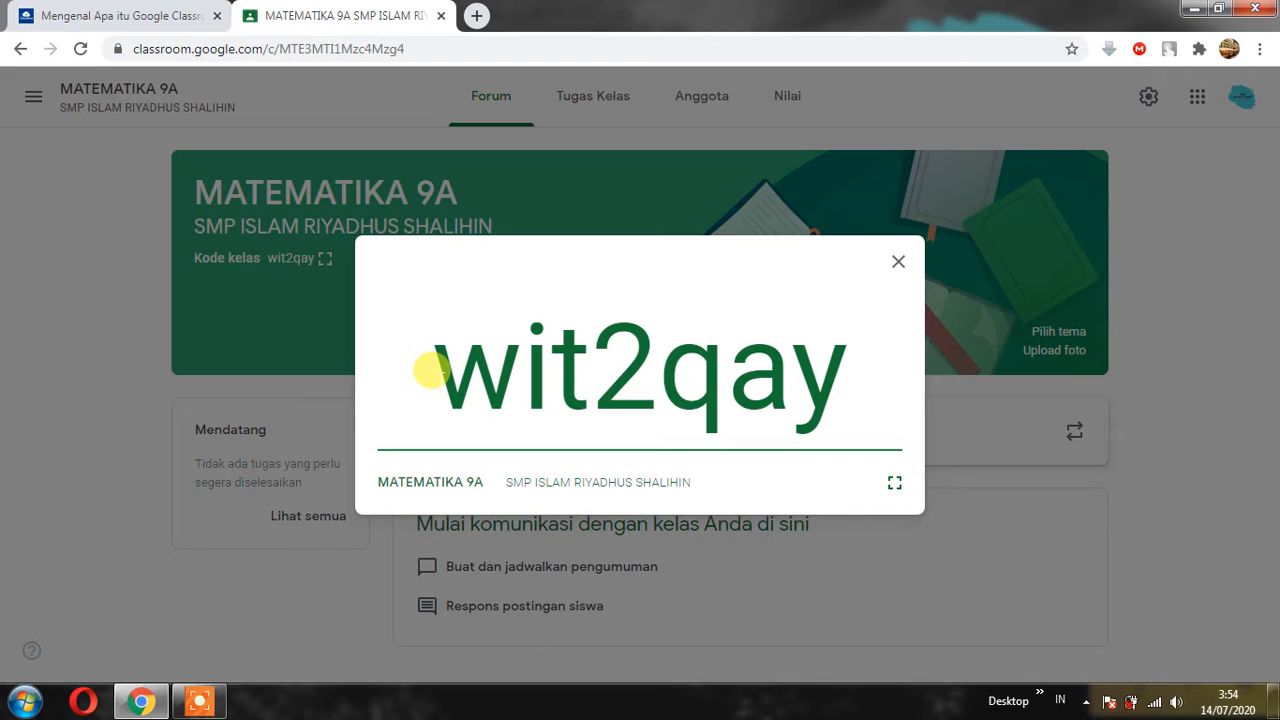
left_click(899, 263)
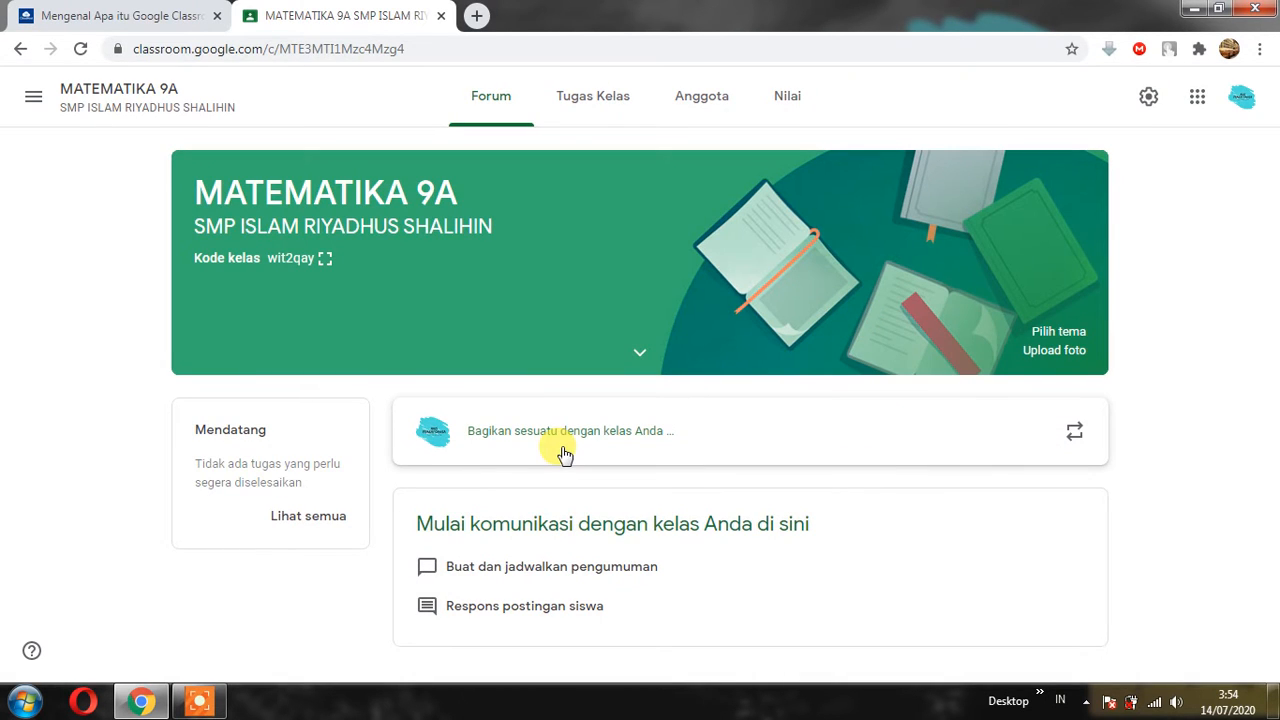
left_click(597, 110)
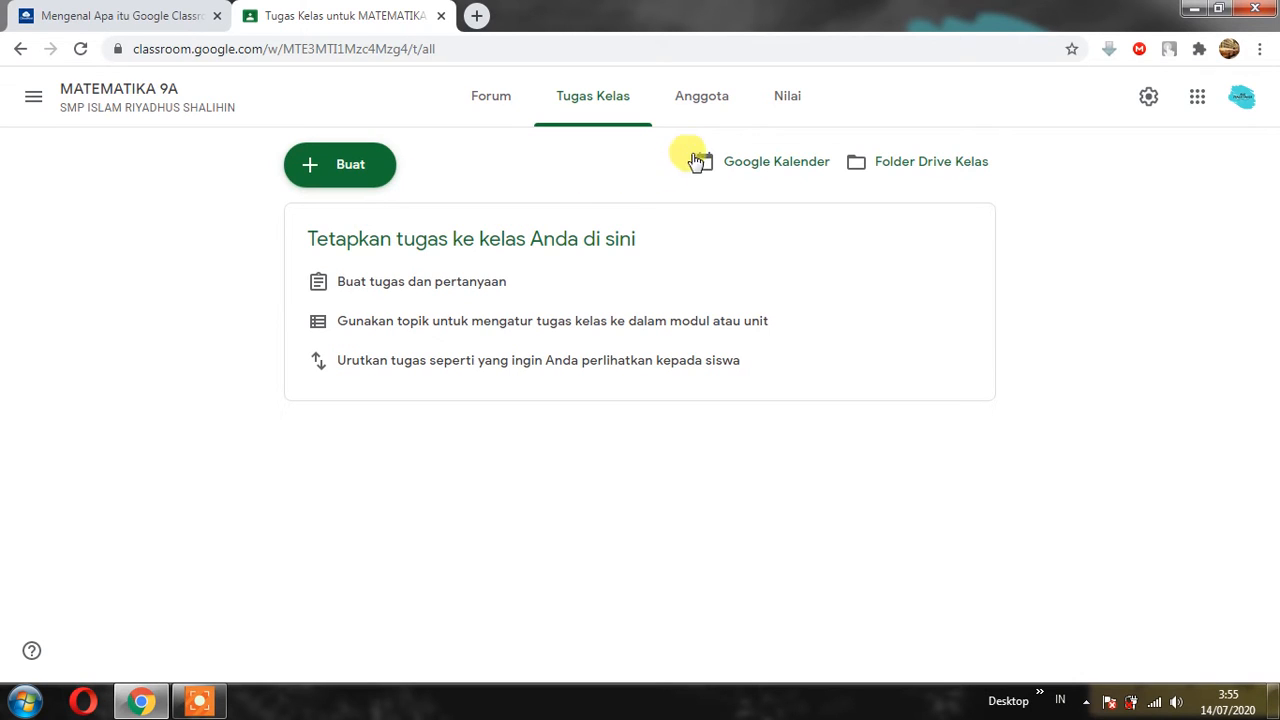
left_click(706, 100)
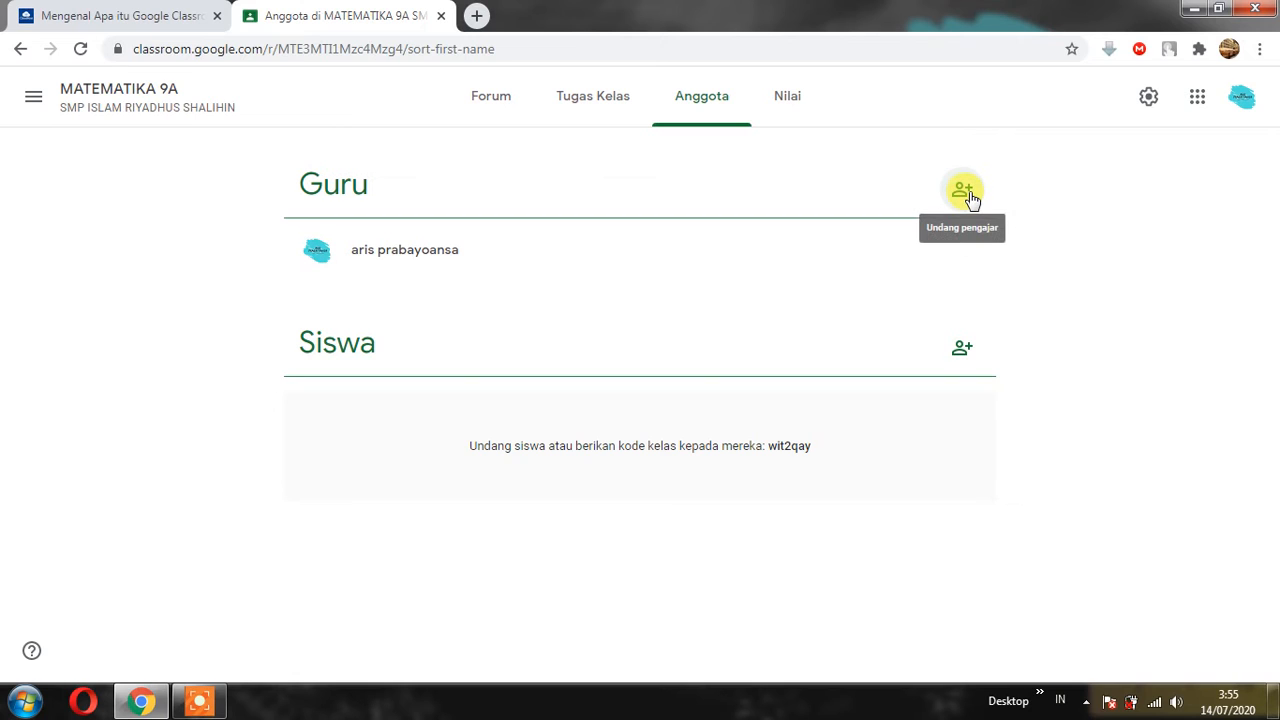
left_click(787, 114)
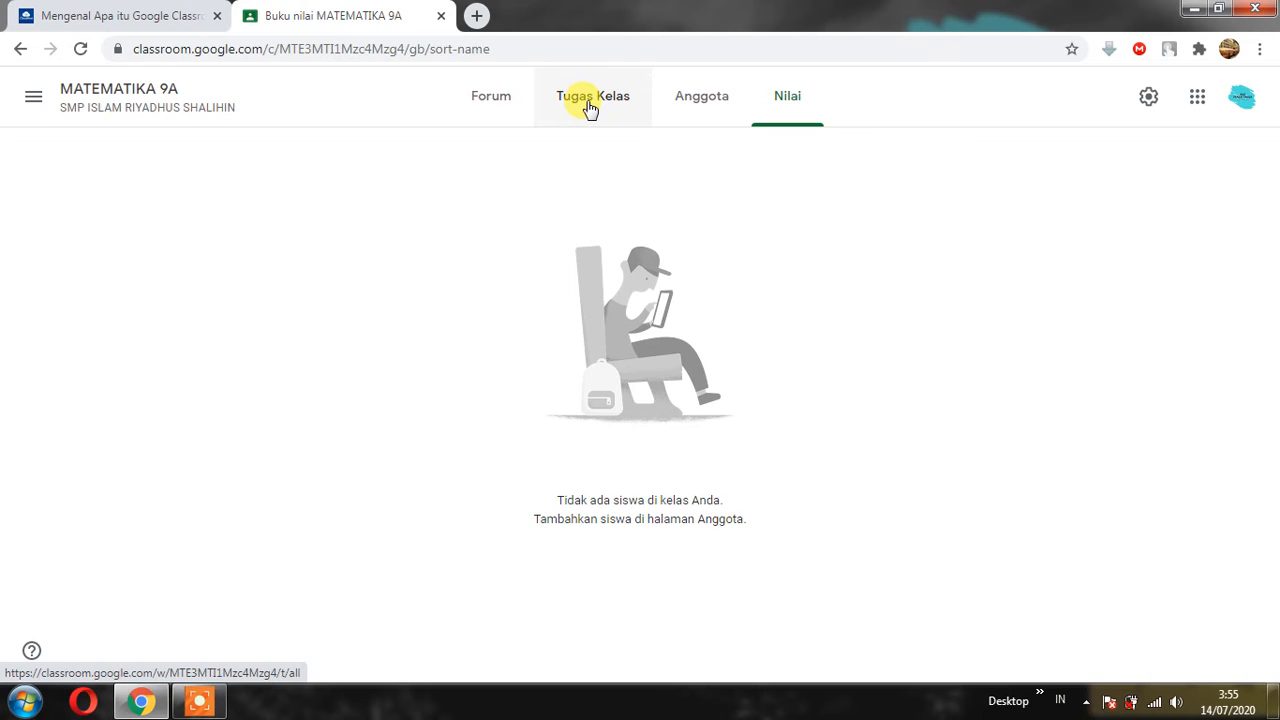
left_click(590, 108)
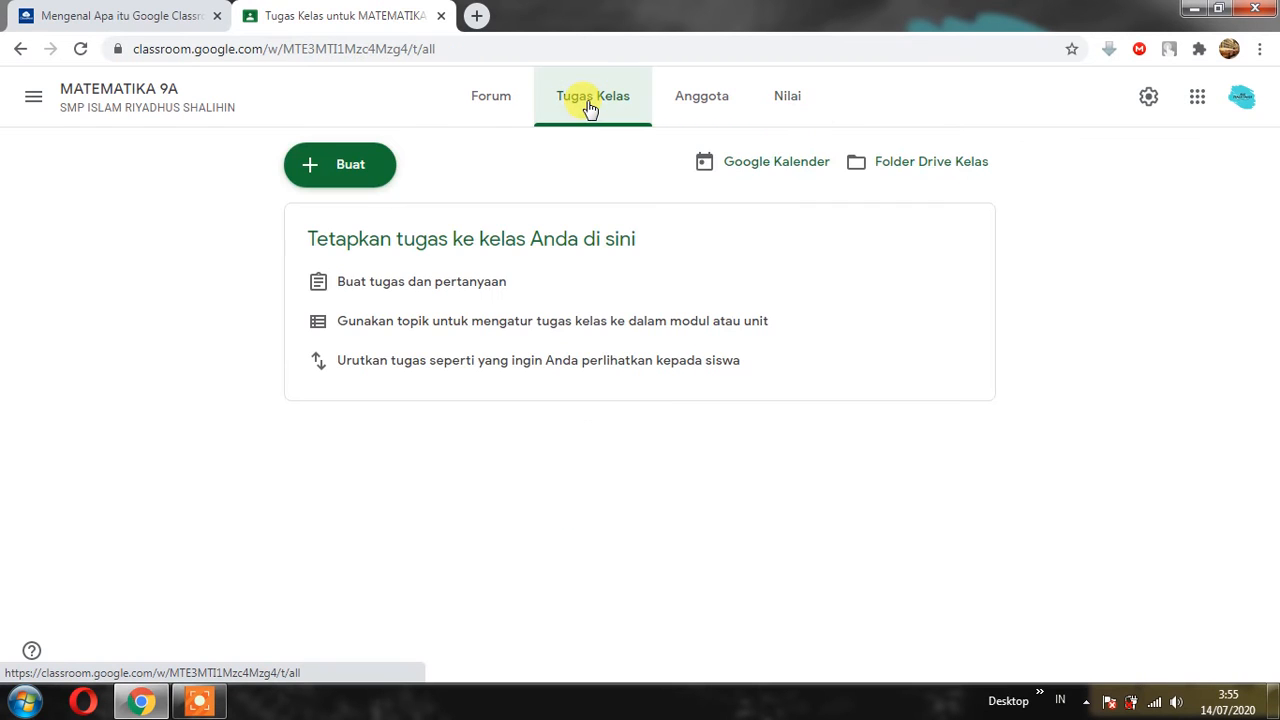
- Draft a Forum post to all students reading "KEPADA SELURUH PESERTA KELAS DIHARAPKAN UNTUK MENGUNDUH FILE DI BAWAH INI"
left_click(493, 108)
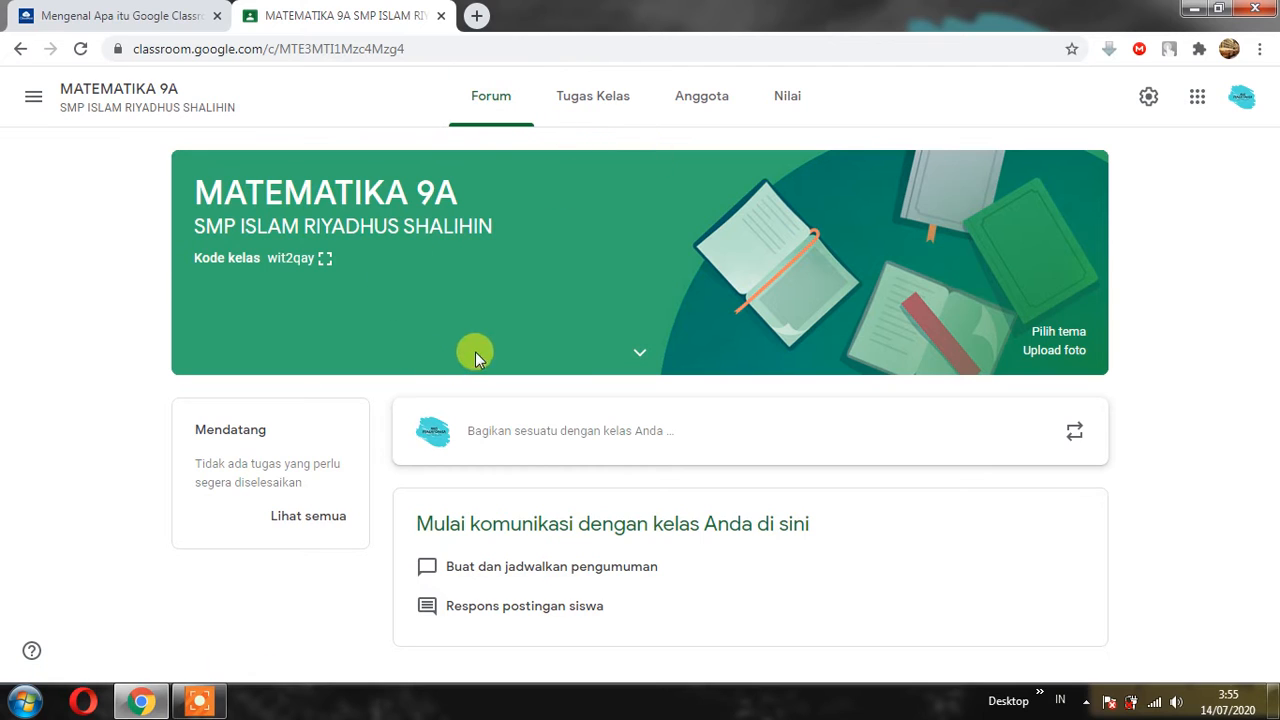
left_click(520, 436)
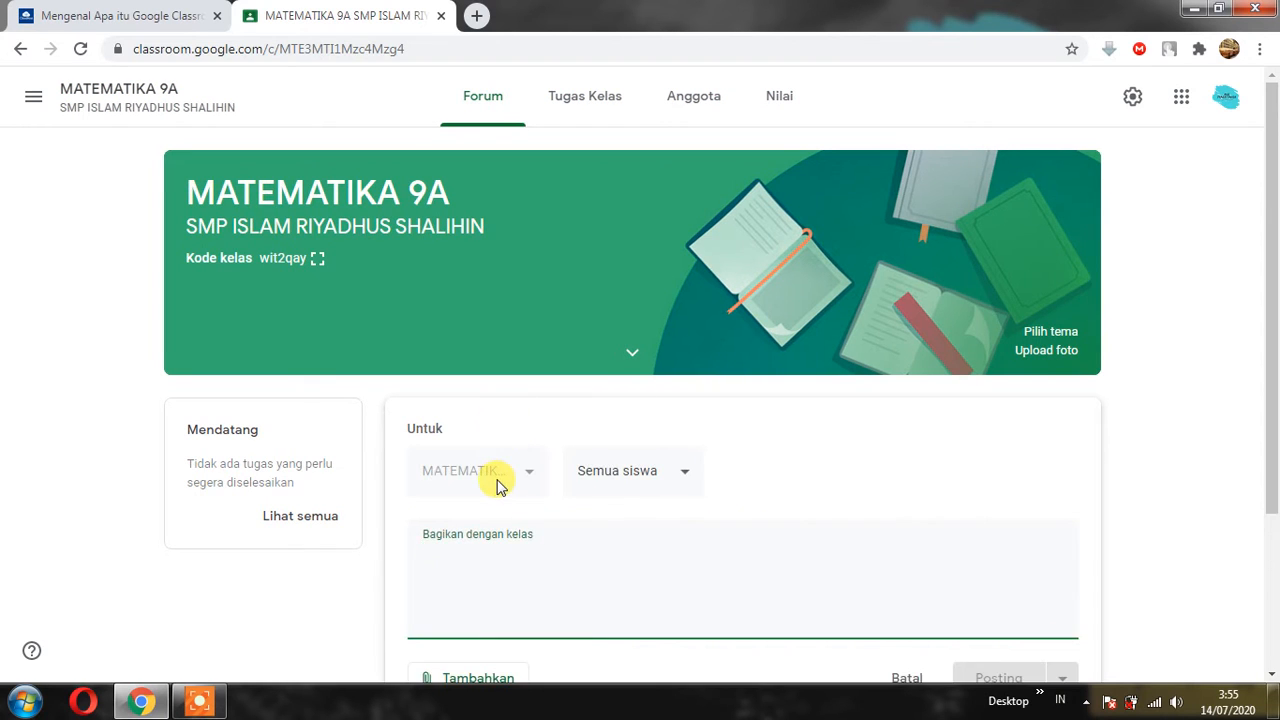
scroll(491, 480, "down", 2)
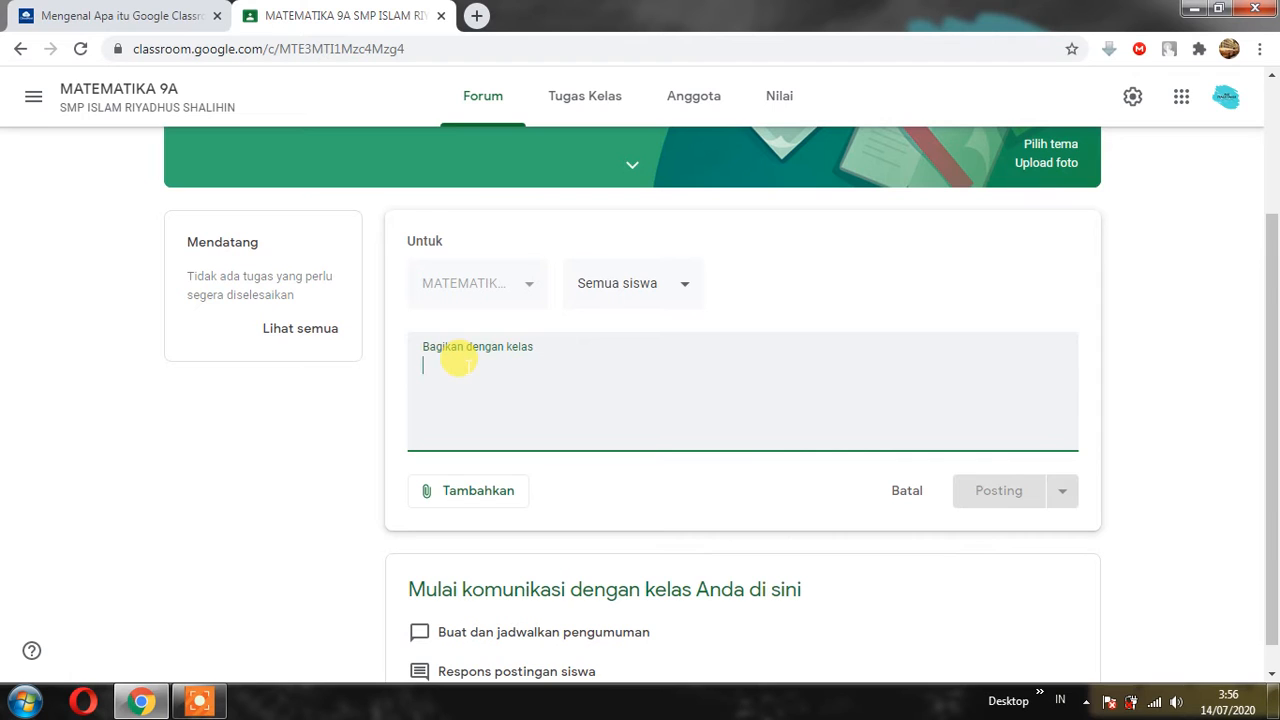
scroll(450, 390, "down", 1)
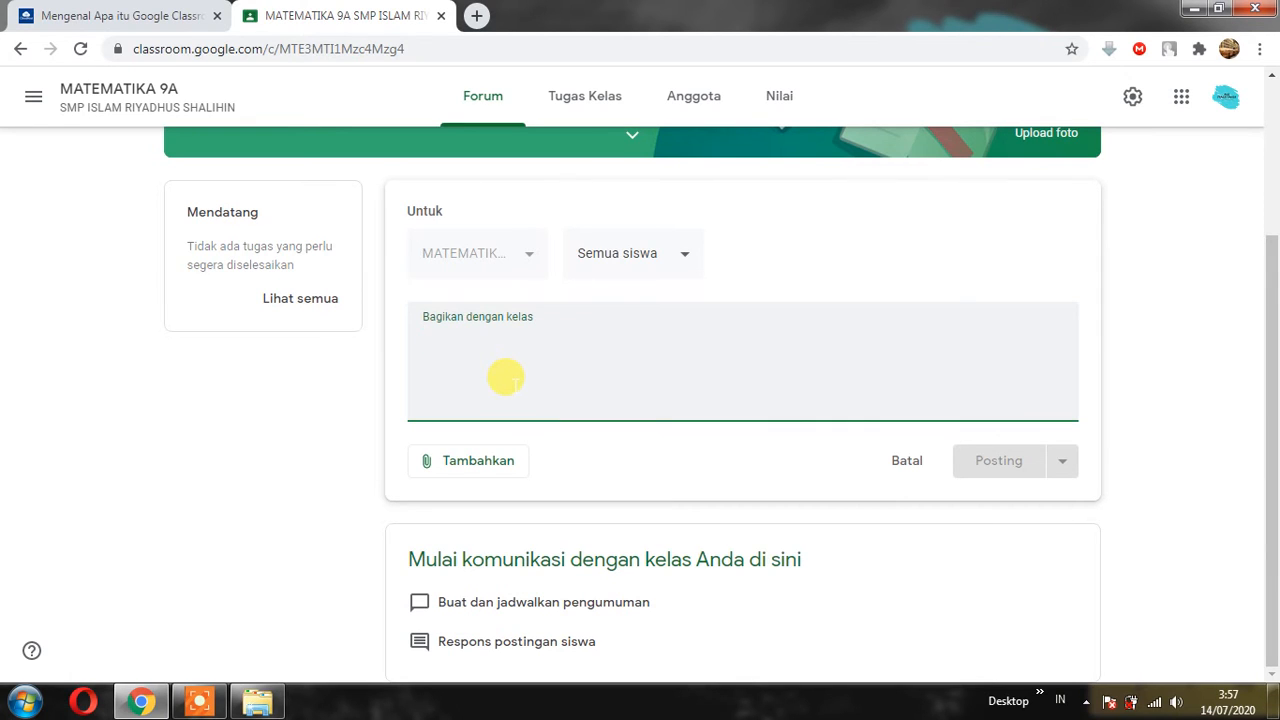
left_click(470, 468)
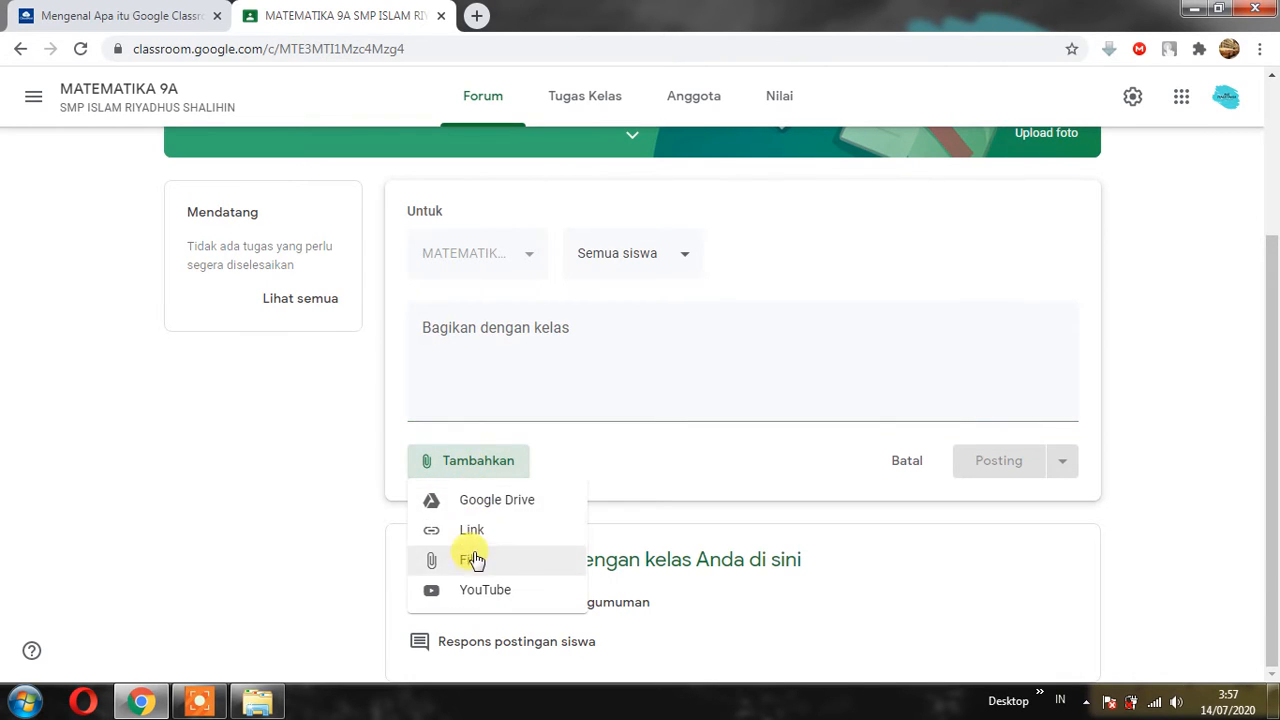
left_click(465, 400)
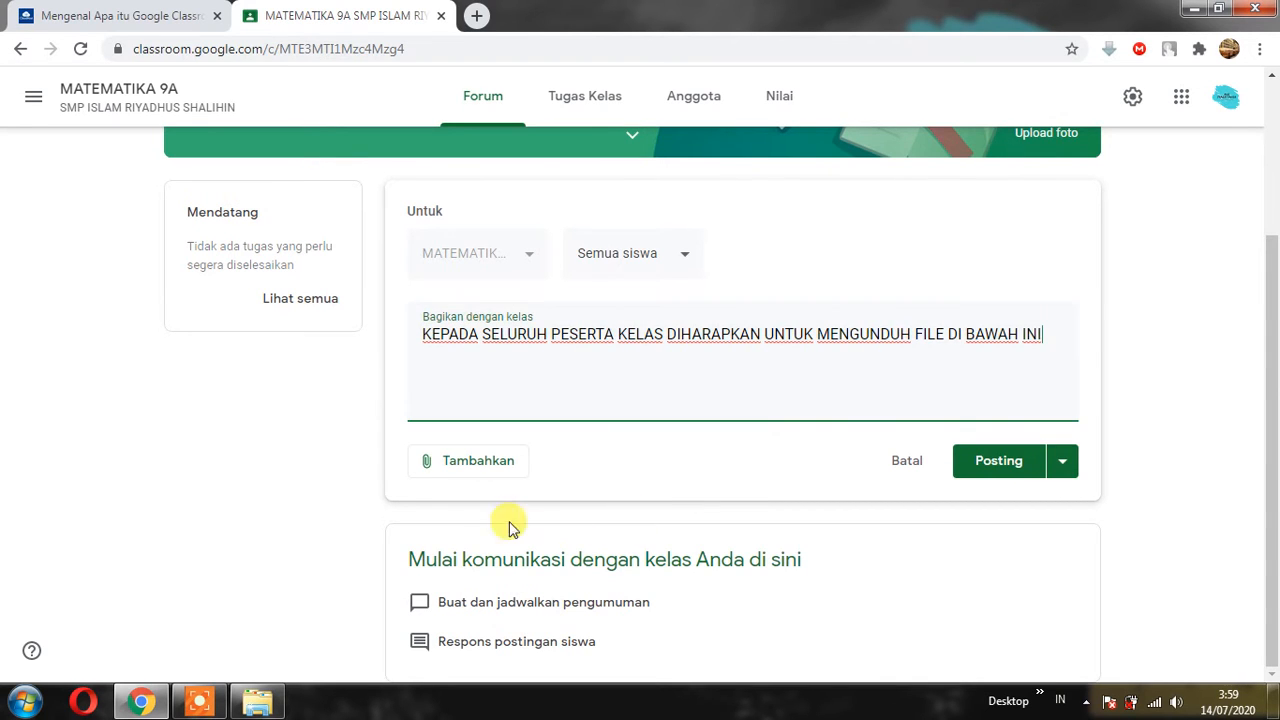
- Start attaching a file from the computer and browse drive E: to the folder KELULUSAN > MATERI > covid 19
left_click(466, 462)
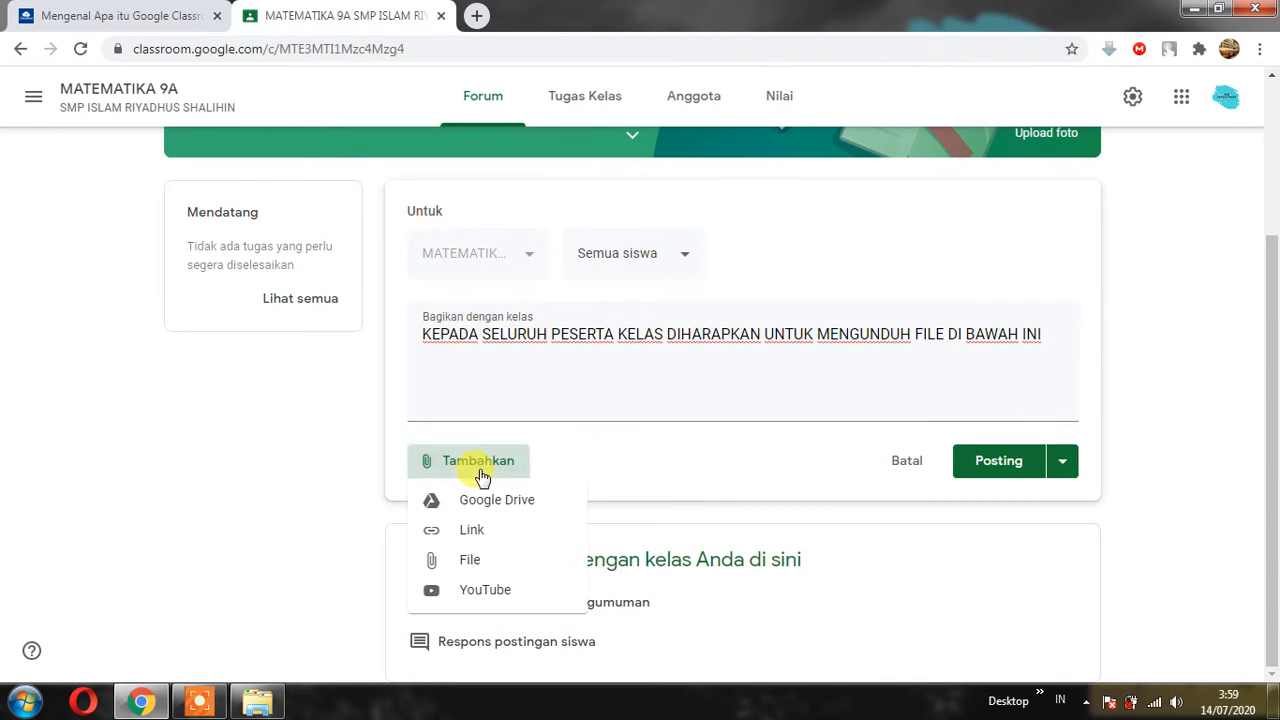
left_click(486, 564)
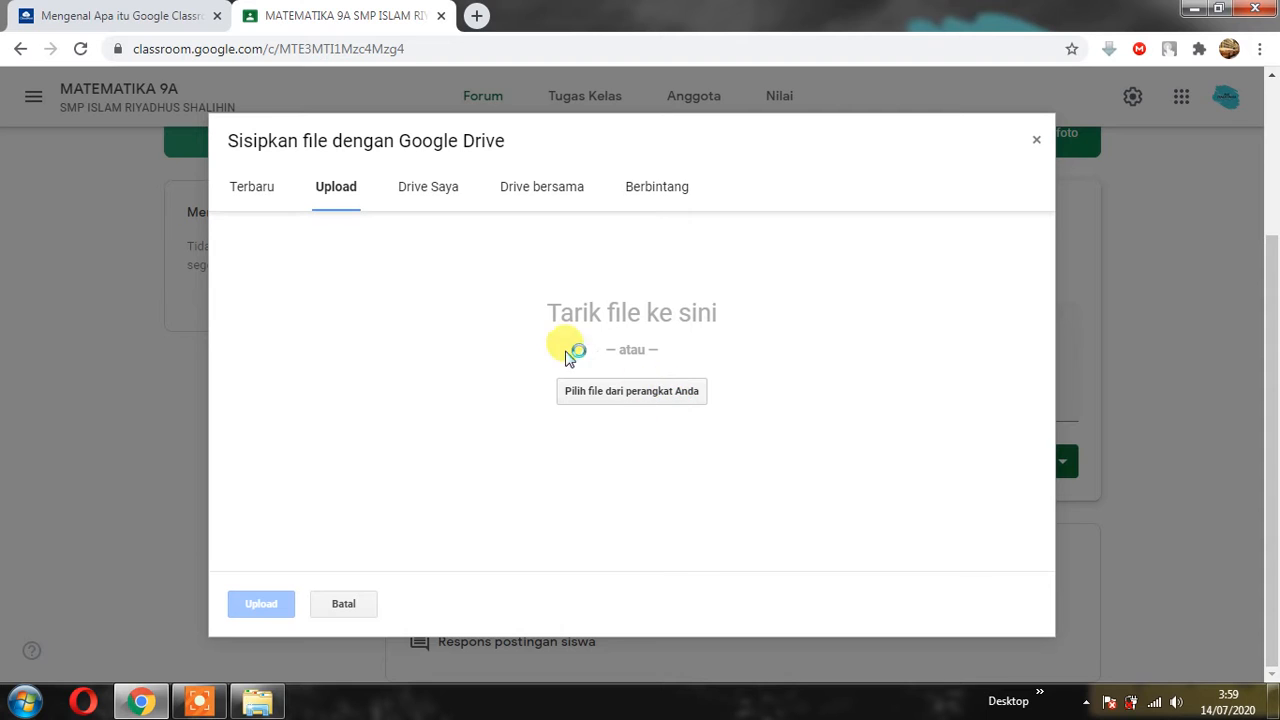
left_click(610, 384)
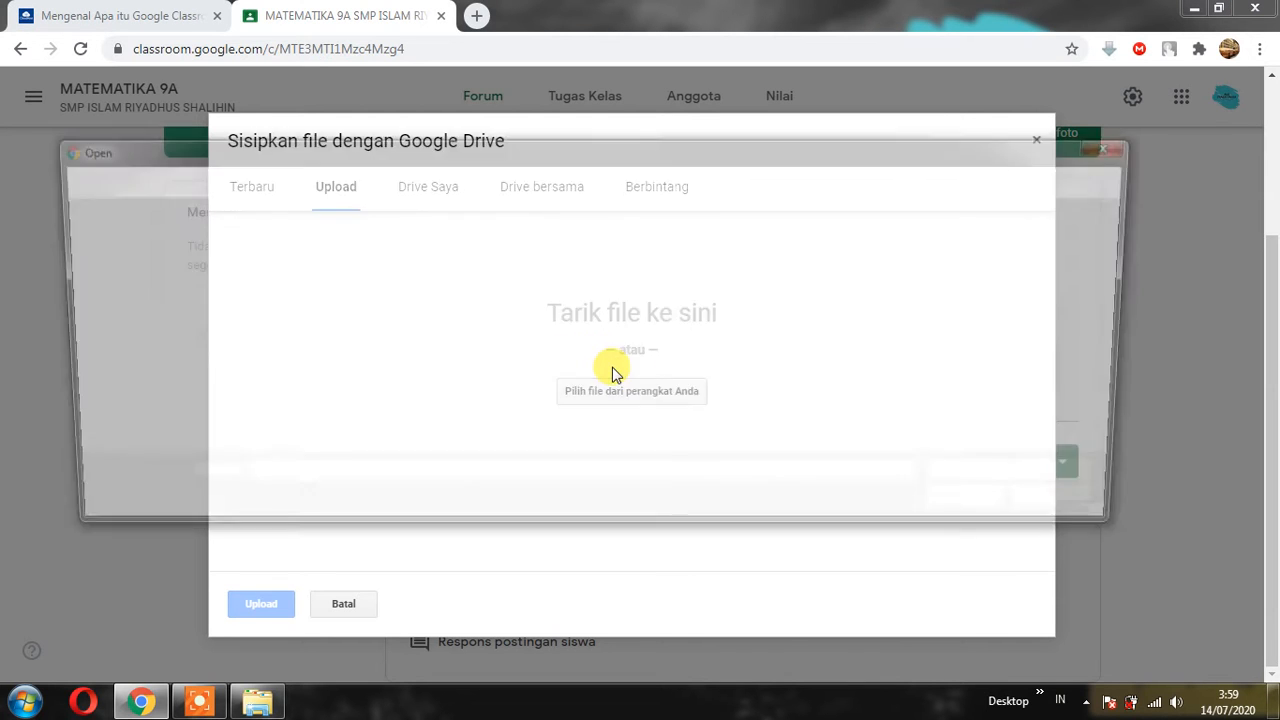
left_click_drag(216, 326, 211, 422)
left_click(165, 395)
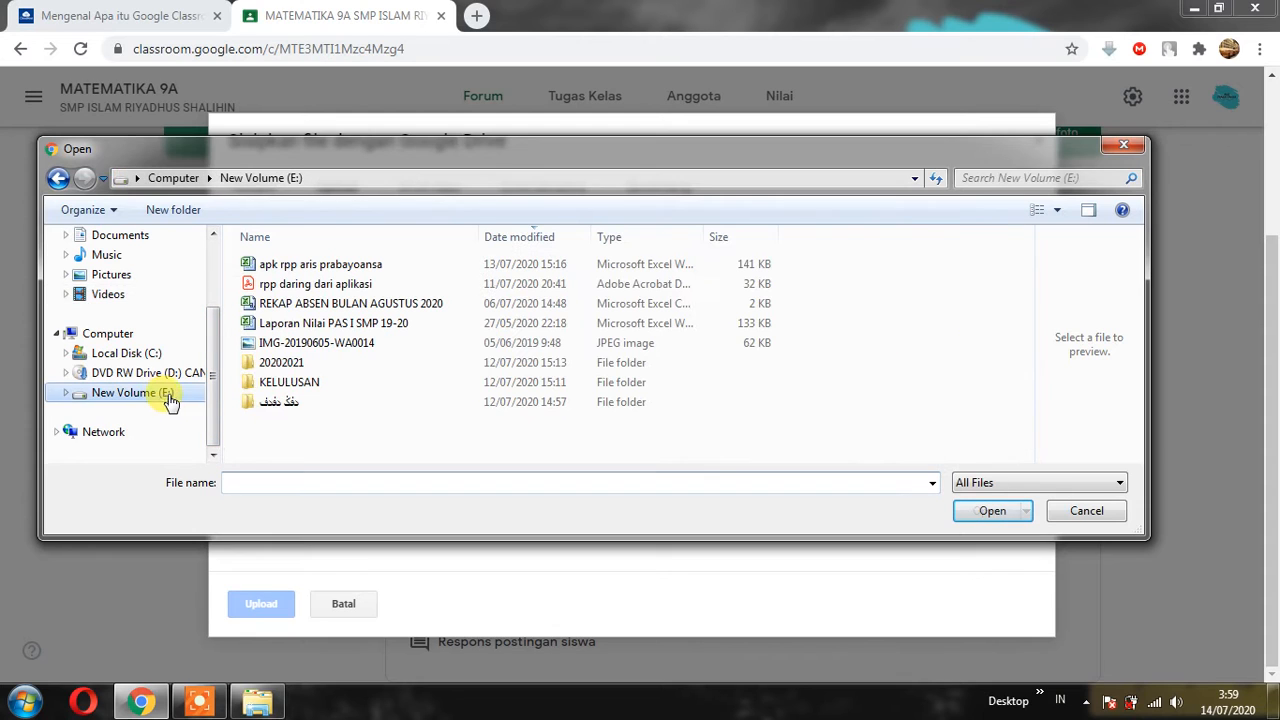
double_click(288, 392)
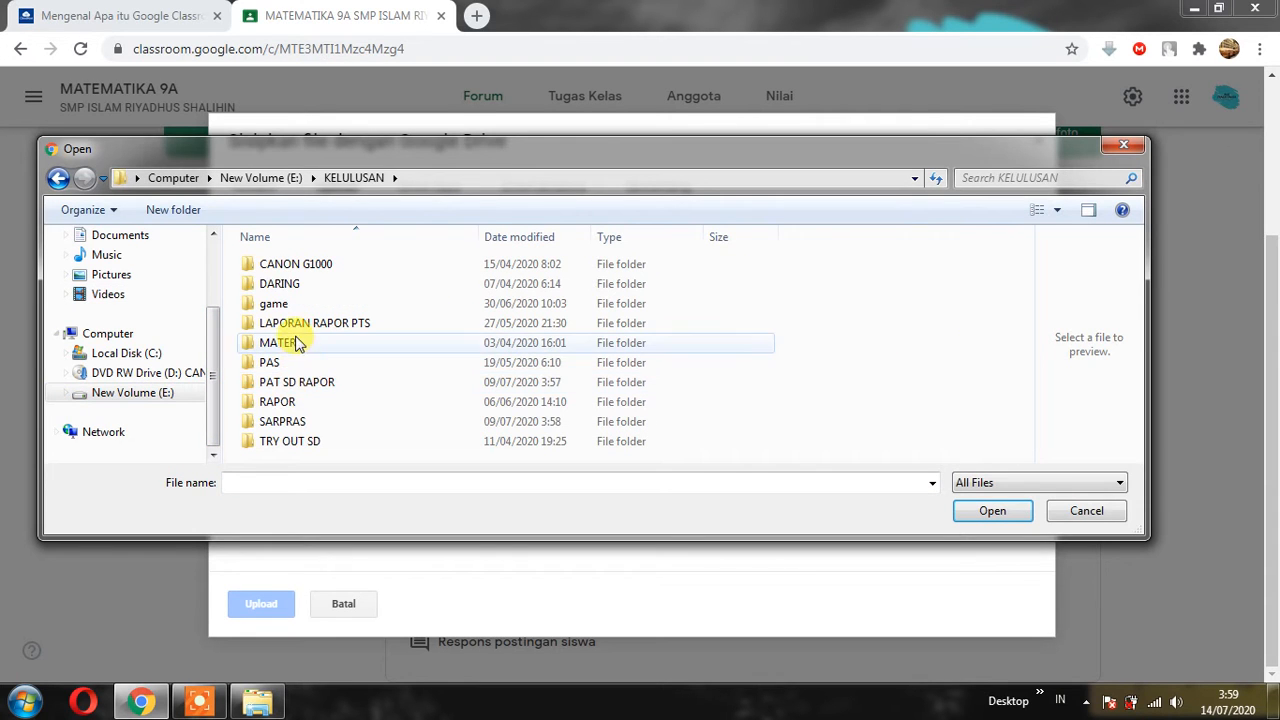
left_click(288, 347)
double_click(287, 347)
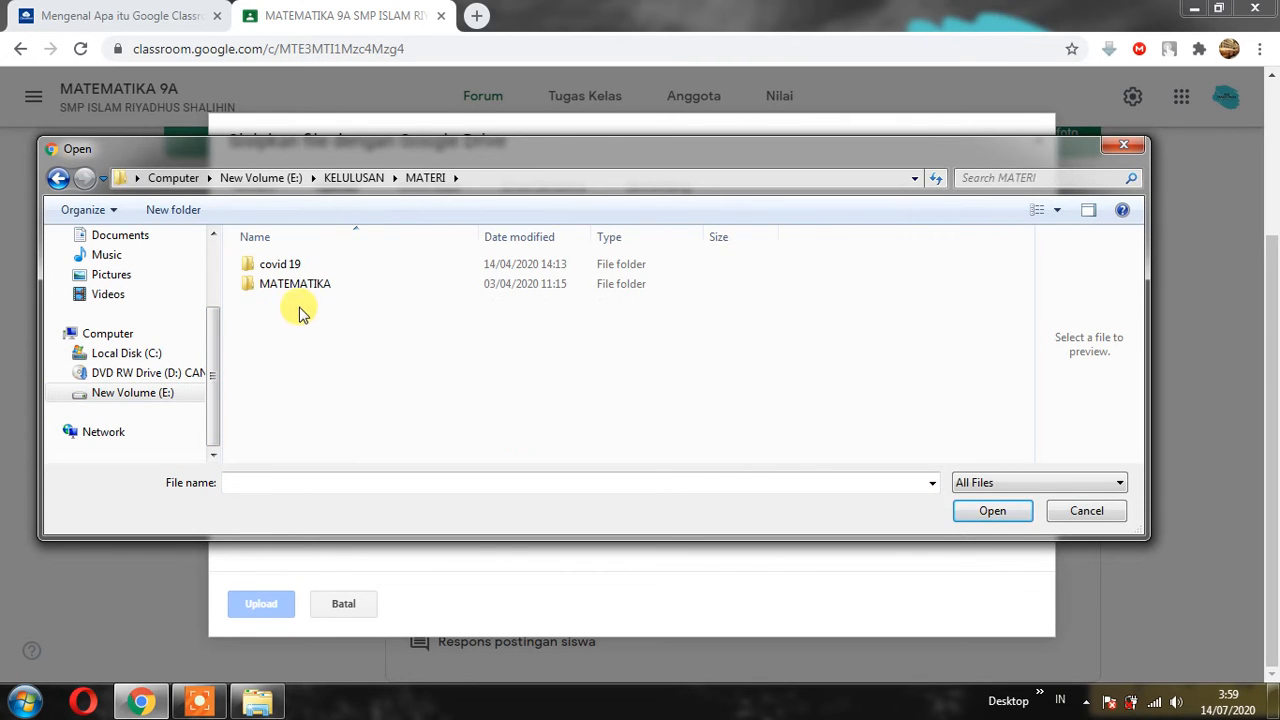
double_click(297, 265)
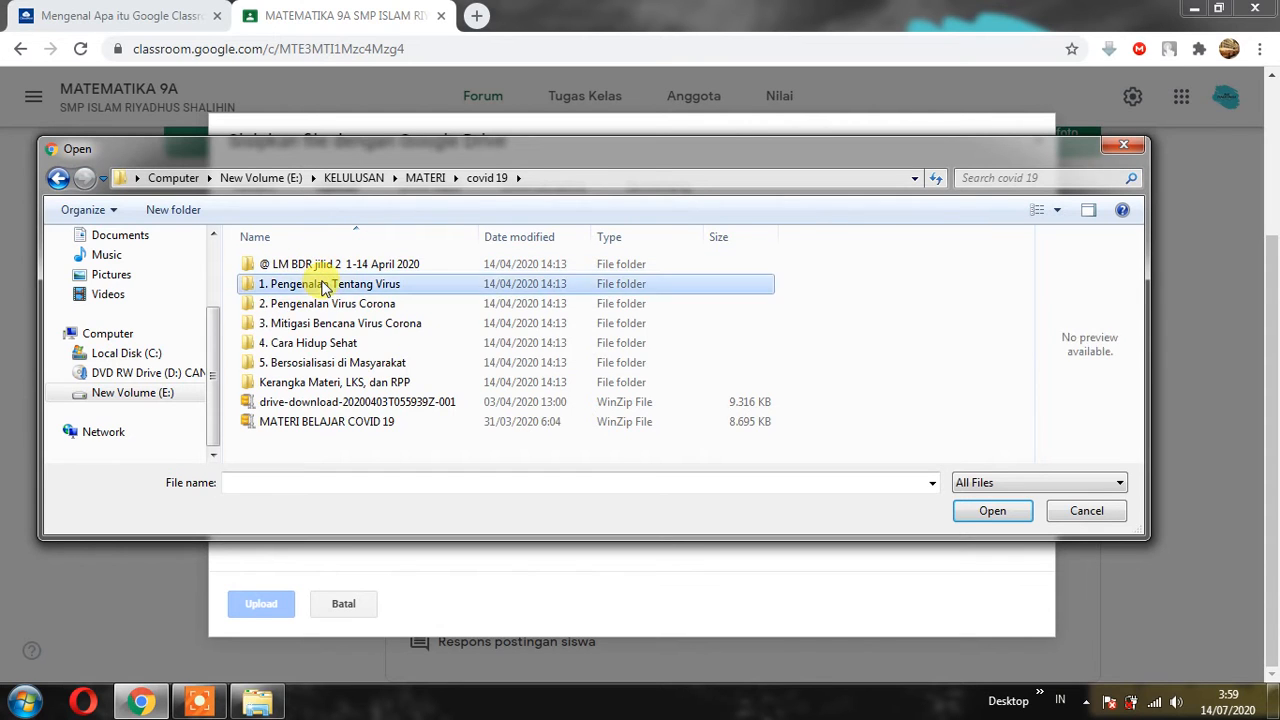
double_click(320, 286)
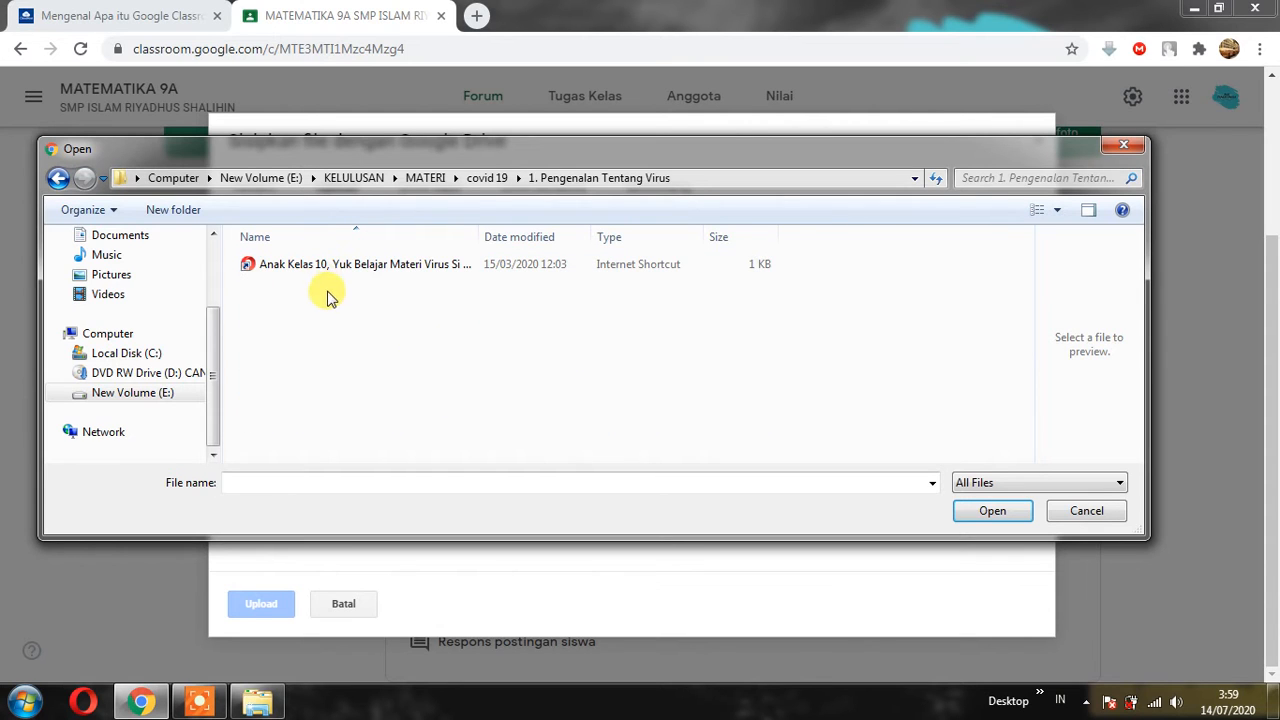
left_click(58, 178)
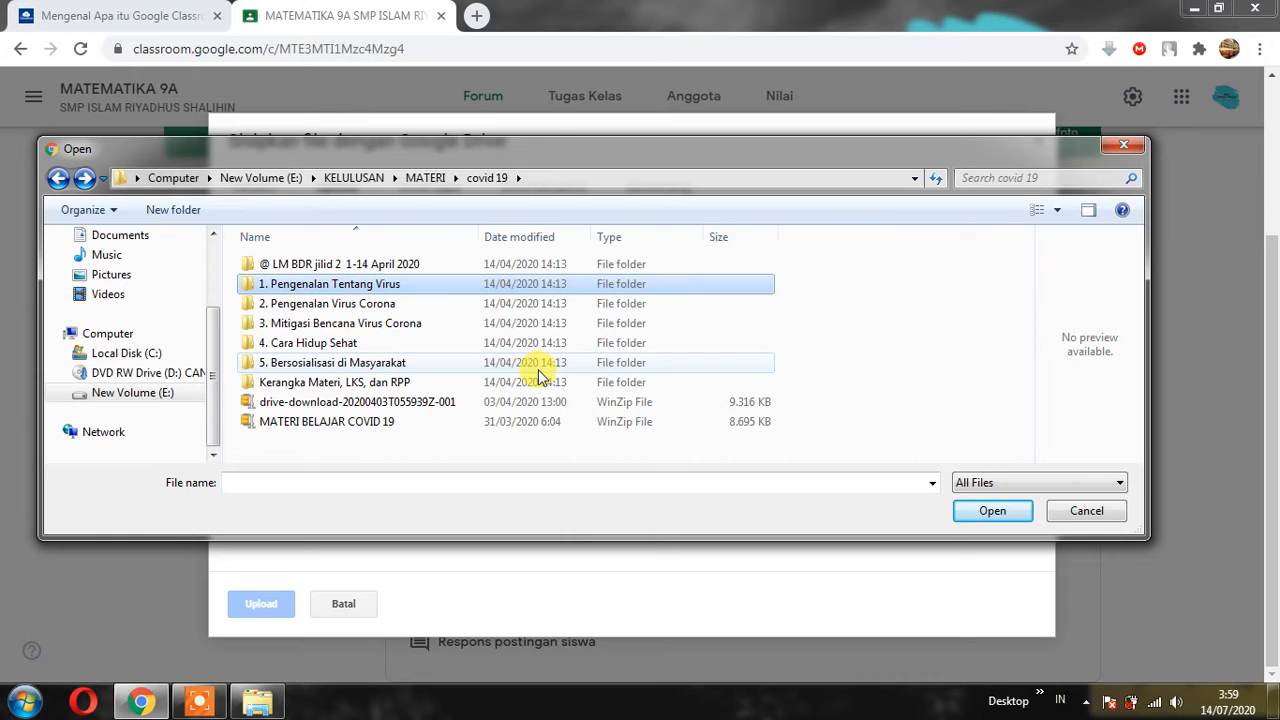
left_click(510, 303)
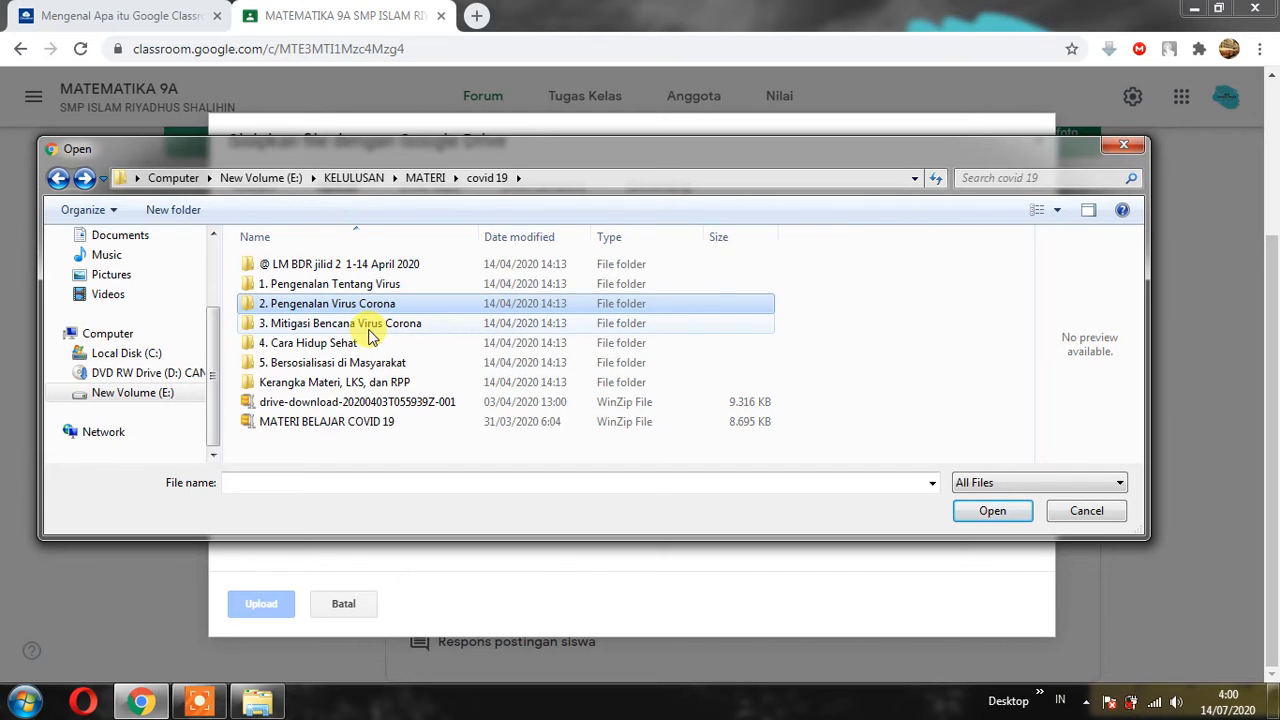
- Upload pola-hidup-sehat-1-10.pdf from the folder 4. Cara Hidup Sehat as the attachment and publish the post
double_click(338, 345)
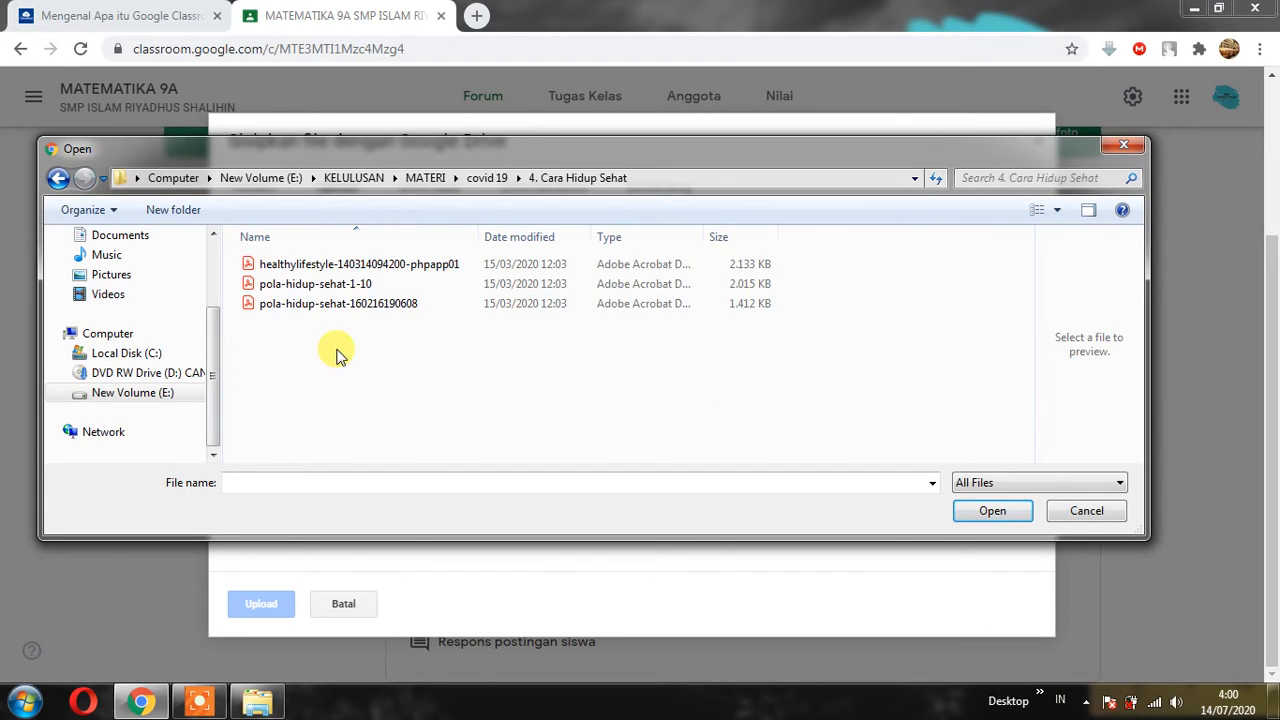
double_click(358, 285)
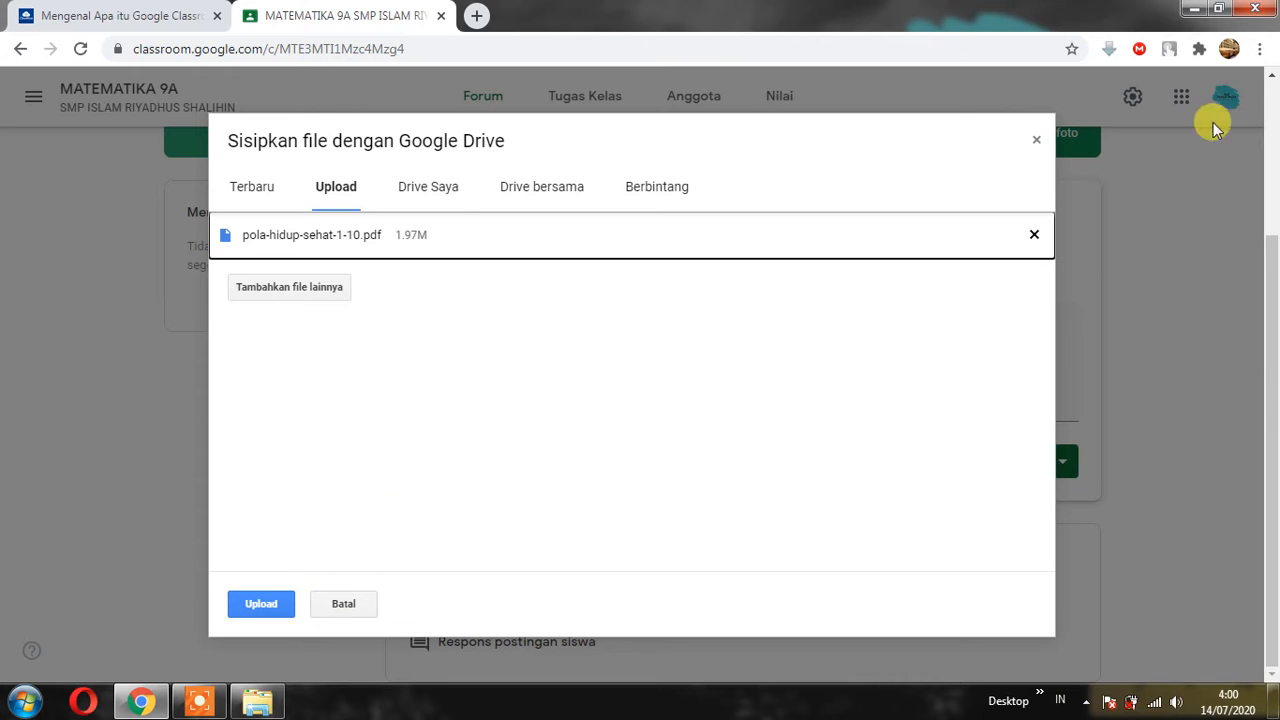
left_click(261, 605)
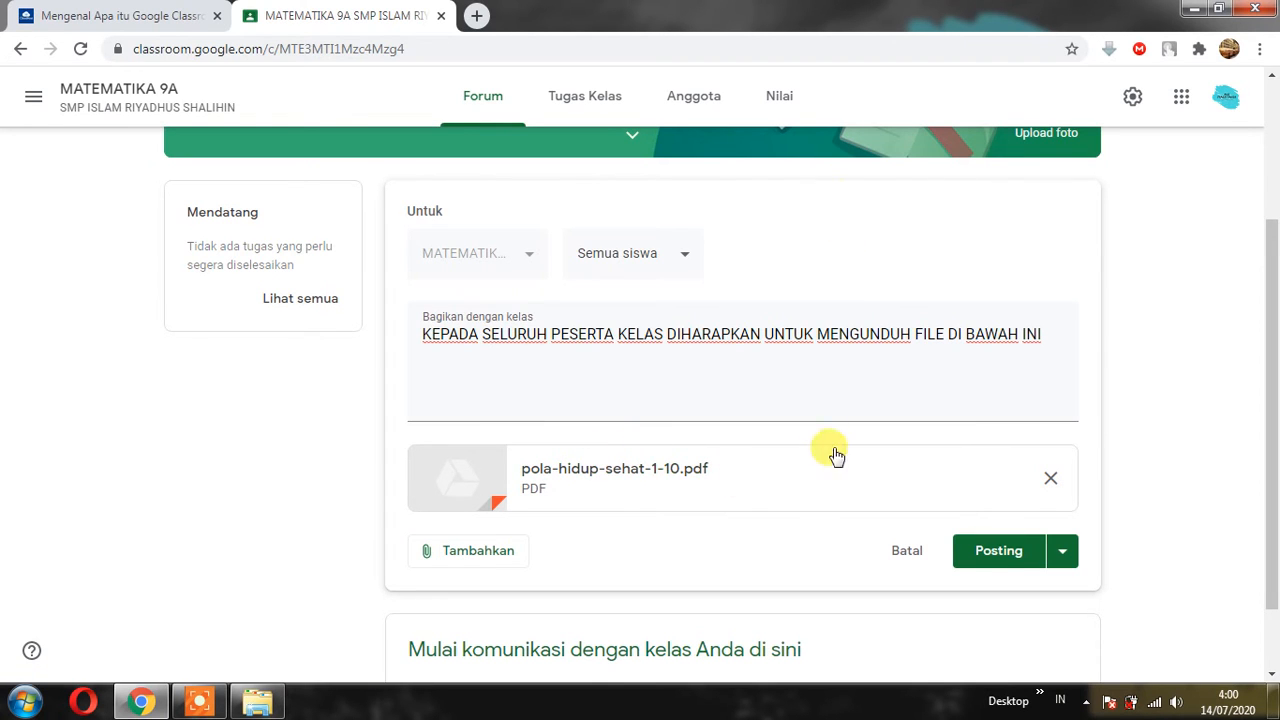
scroll(790, 455, "down", 1)
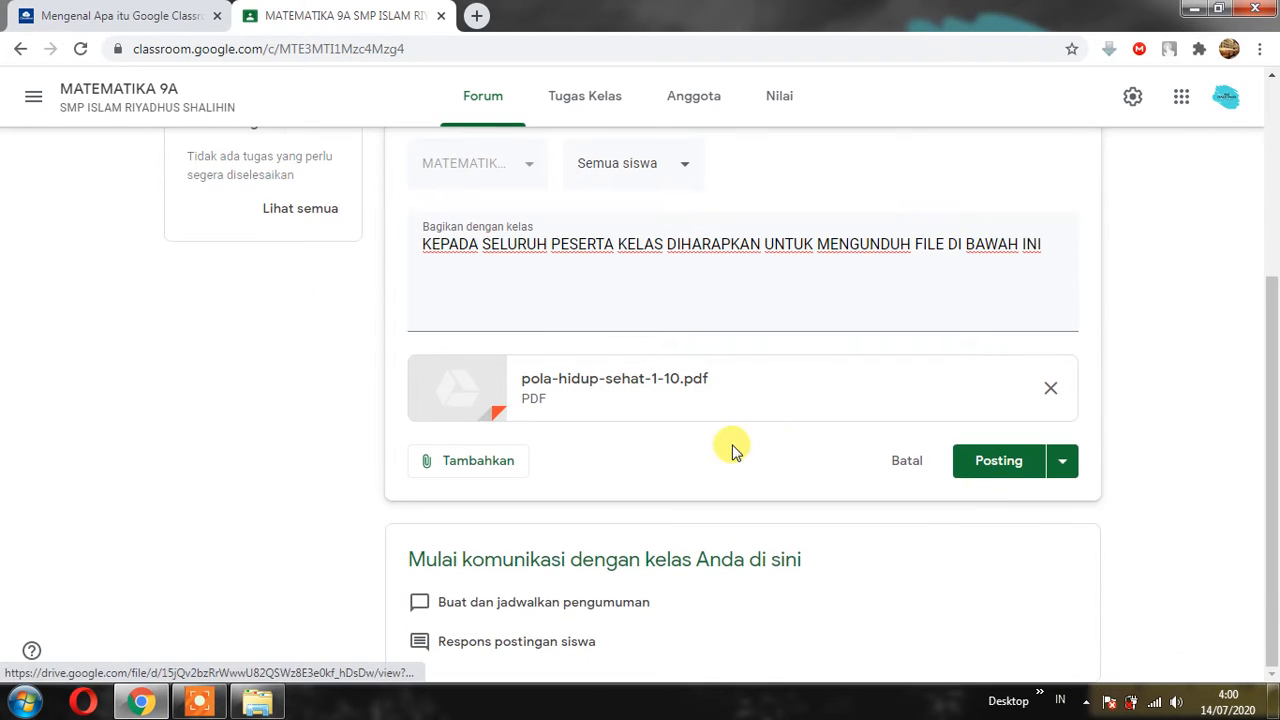
left_click(1005, 465)
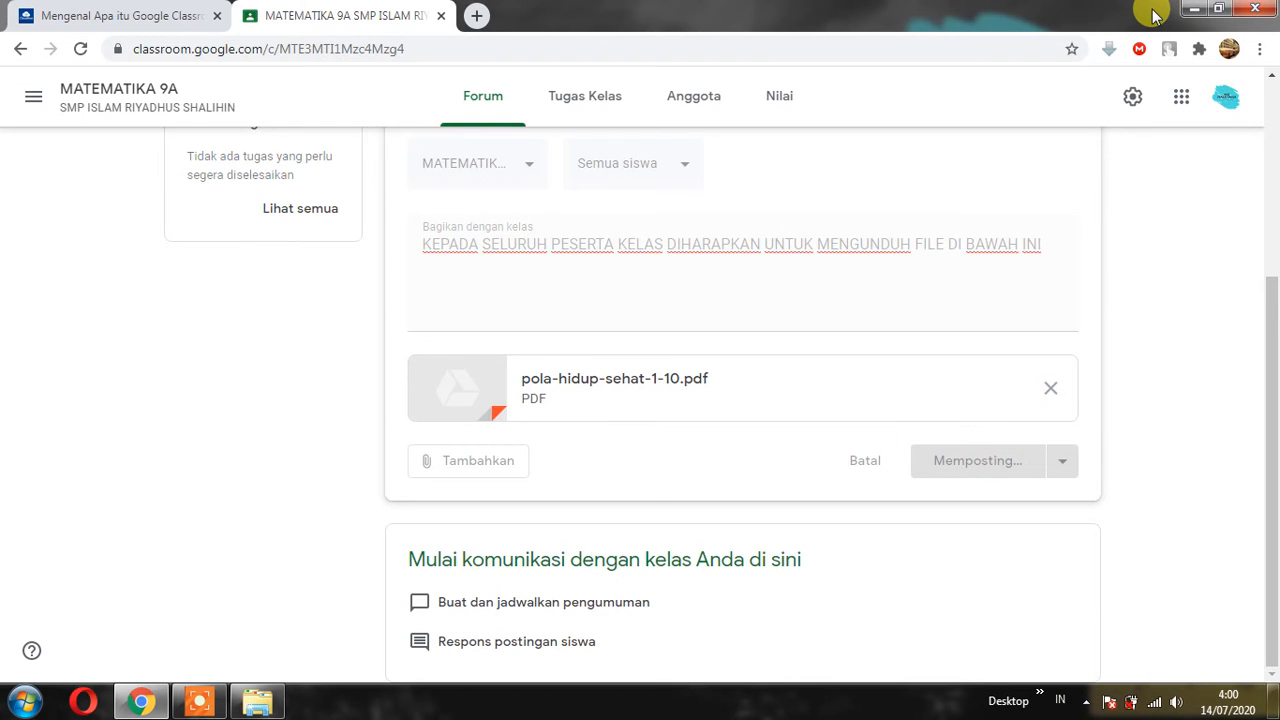
scroll(686, 298, "down", 2)
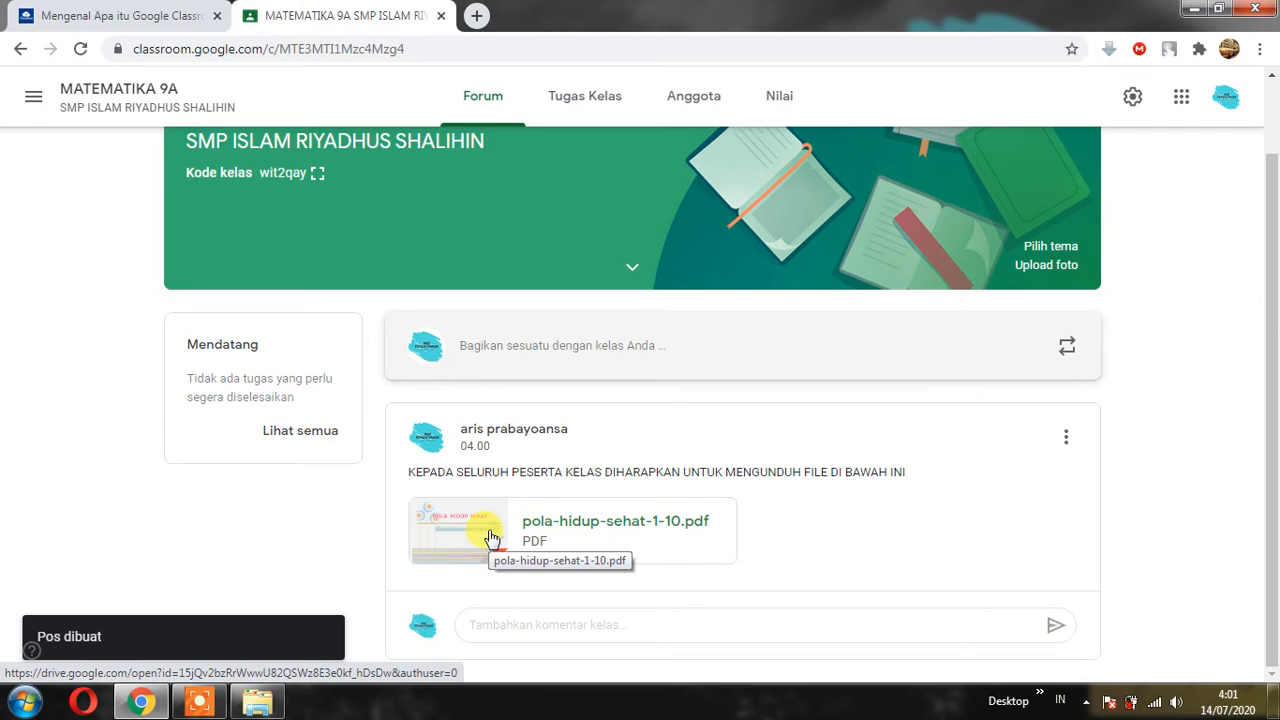
- Publish a Forum post reading "KEPADA SELURUH PESERTA KELAS DIHARAPKAN UNTUK MENYIMAK LINK YOUTUBE DIBAWAH INI" with a YouTube video on MATEMATIKA Bangun Ruang
left_click(503, 350)
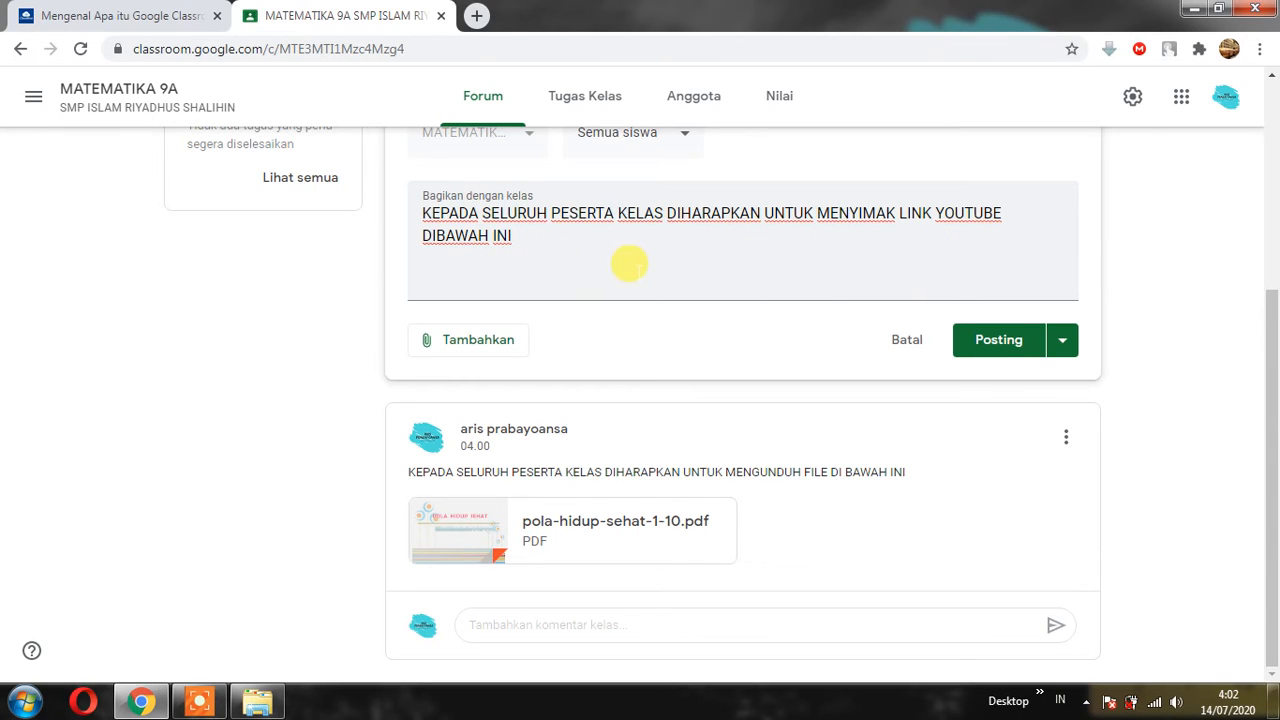
left_click(487, 345)
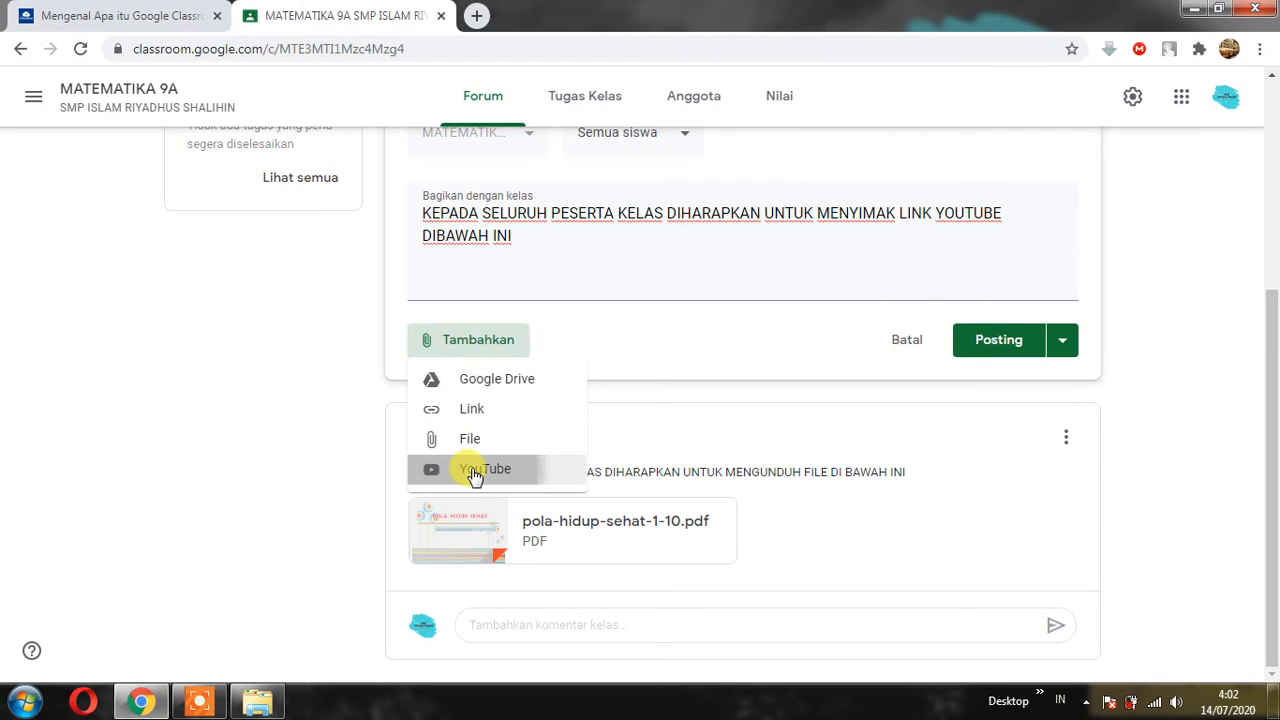
left_click(474, 474)
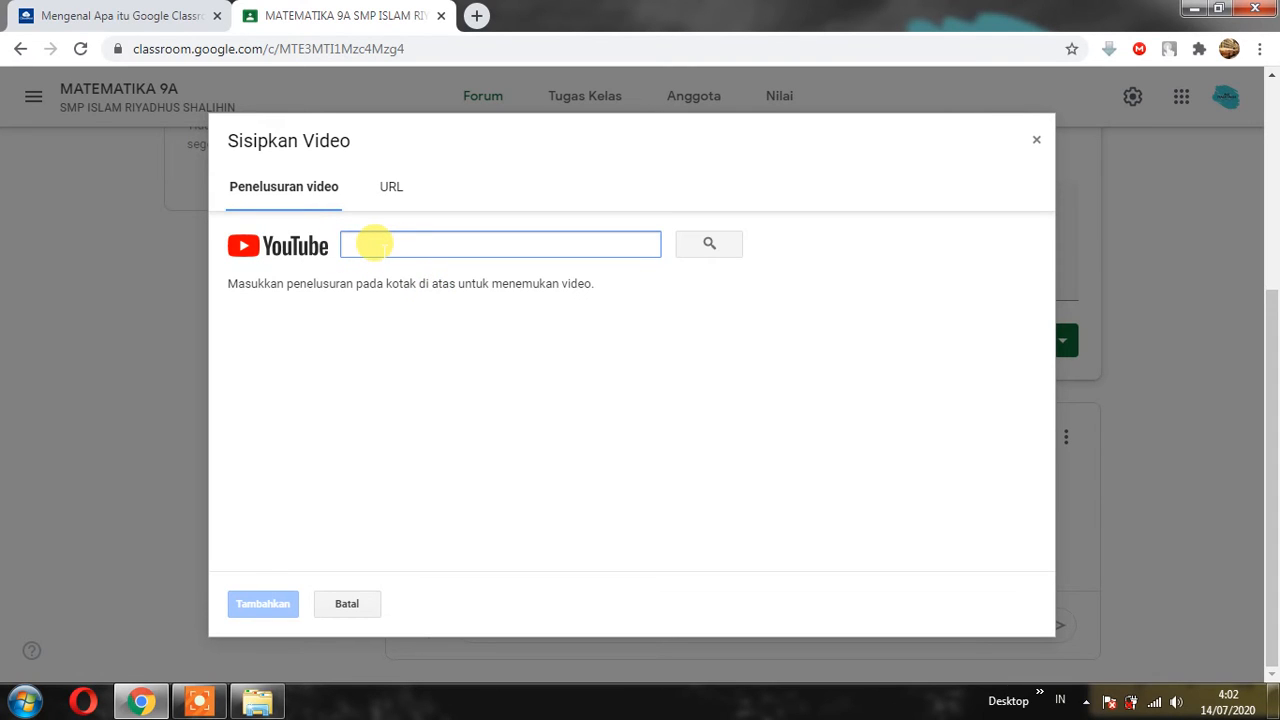
left_click(476, 18)
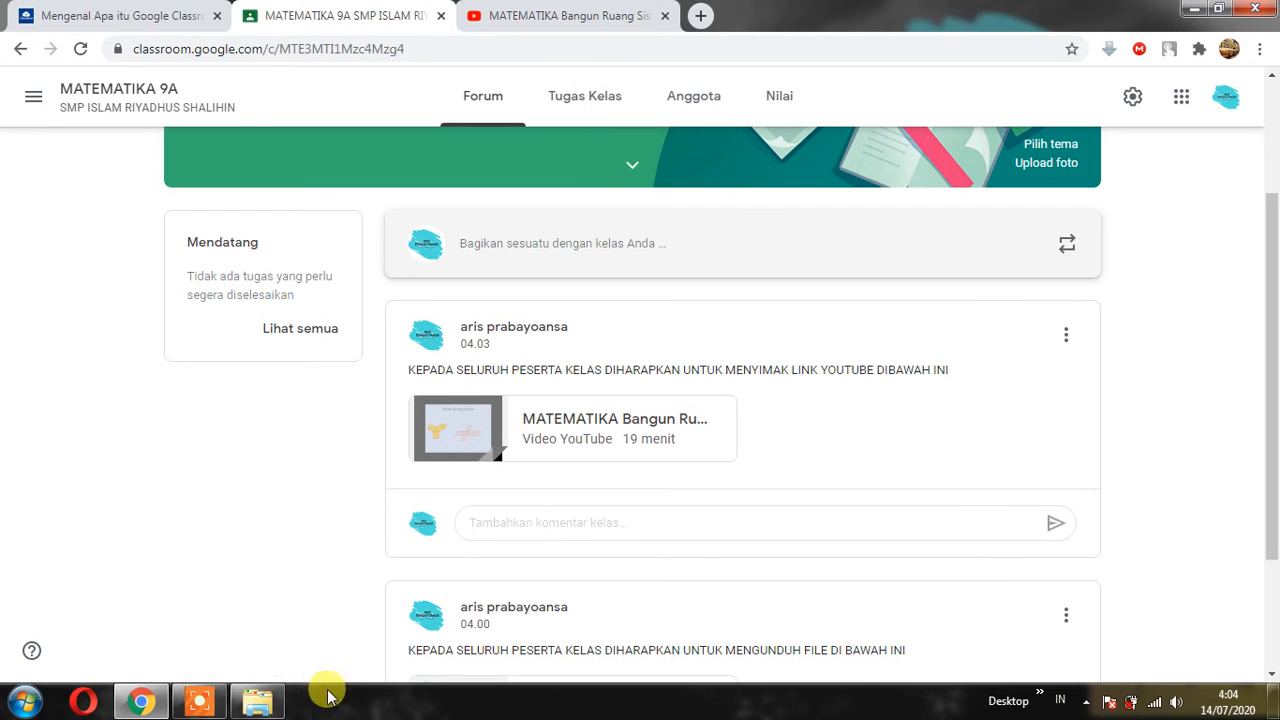
left_click(203, 702)
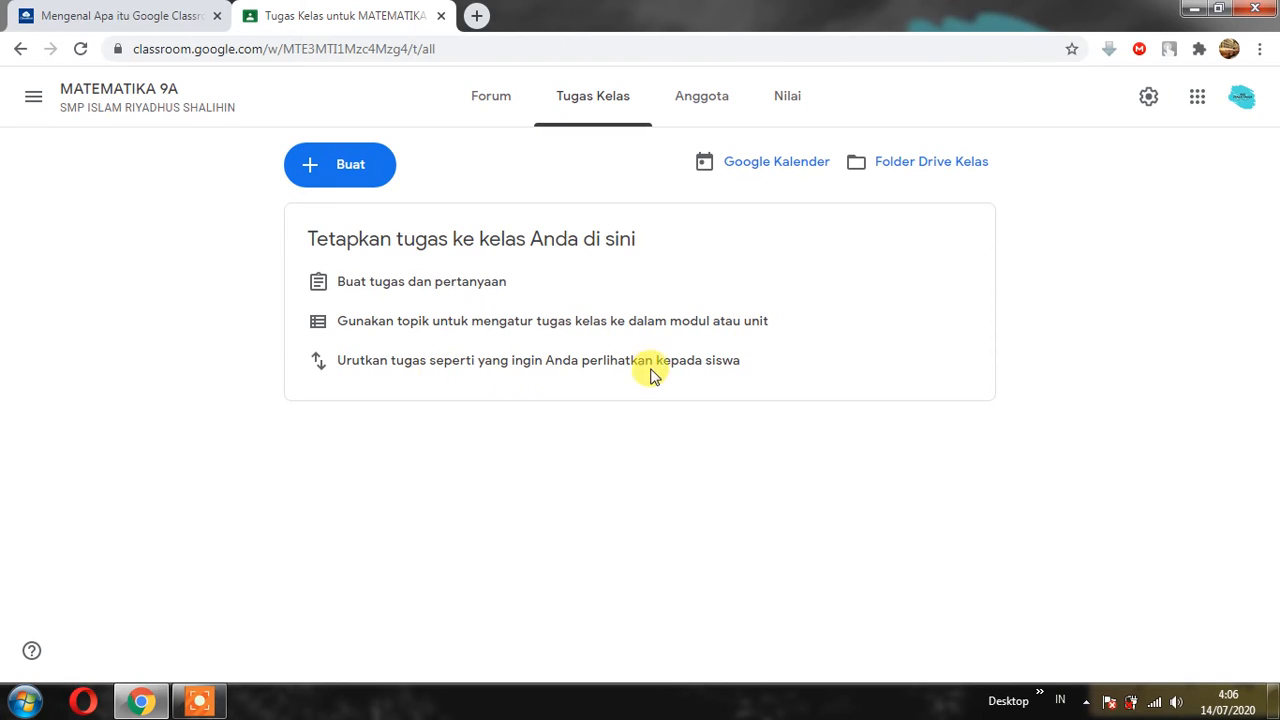
left_click(331, 170)
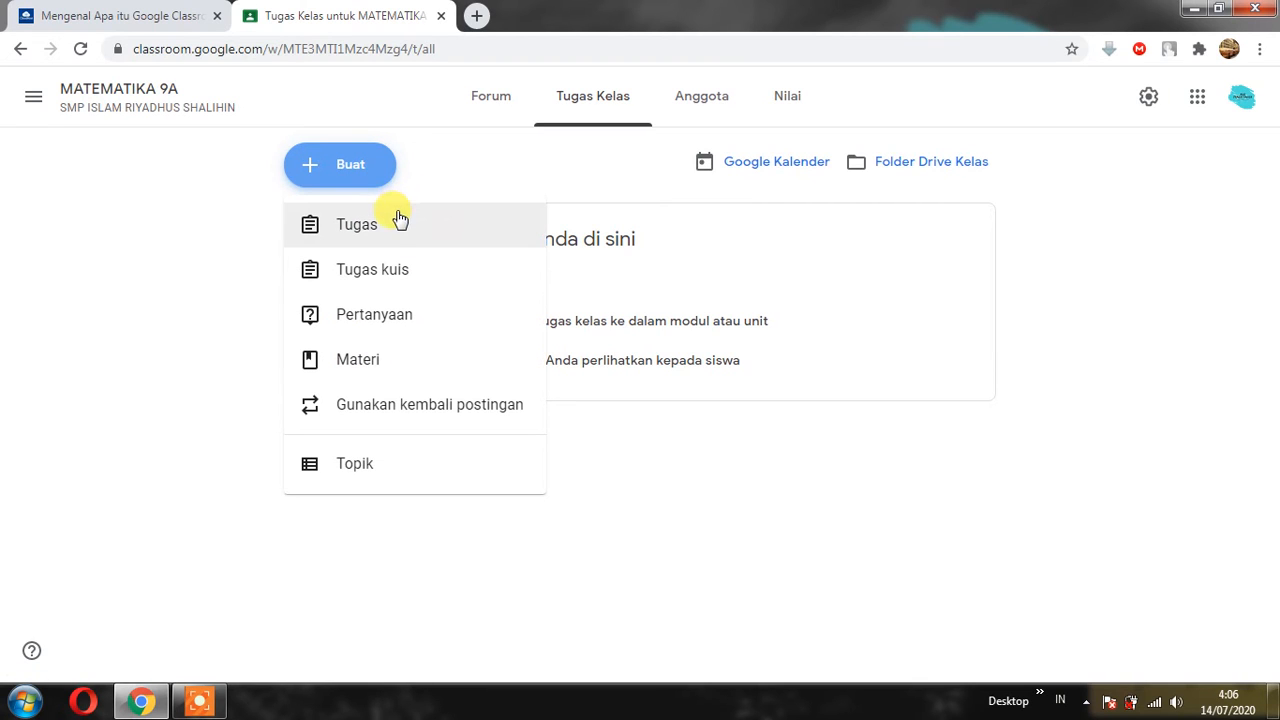
left_click(390, 272)
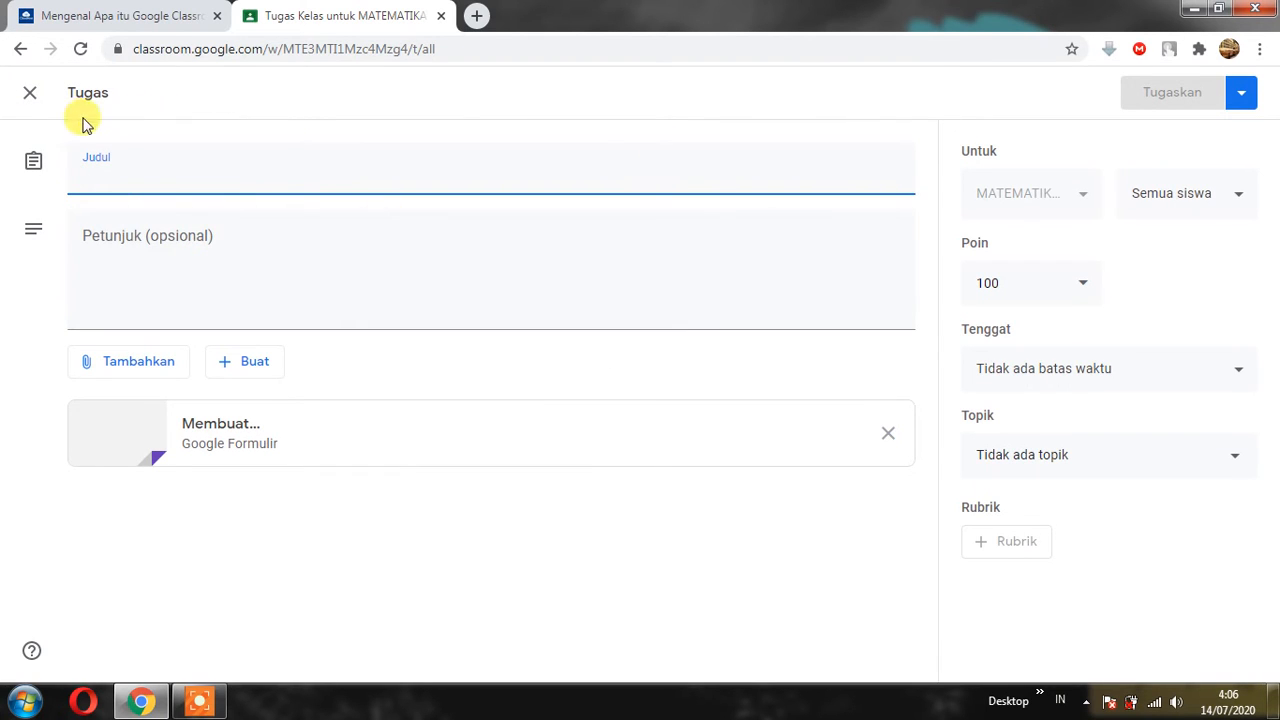
left_click(30, 93)
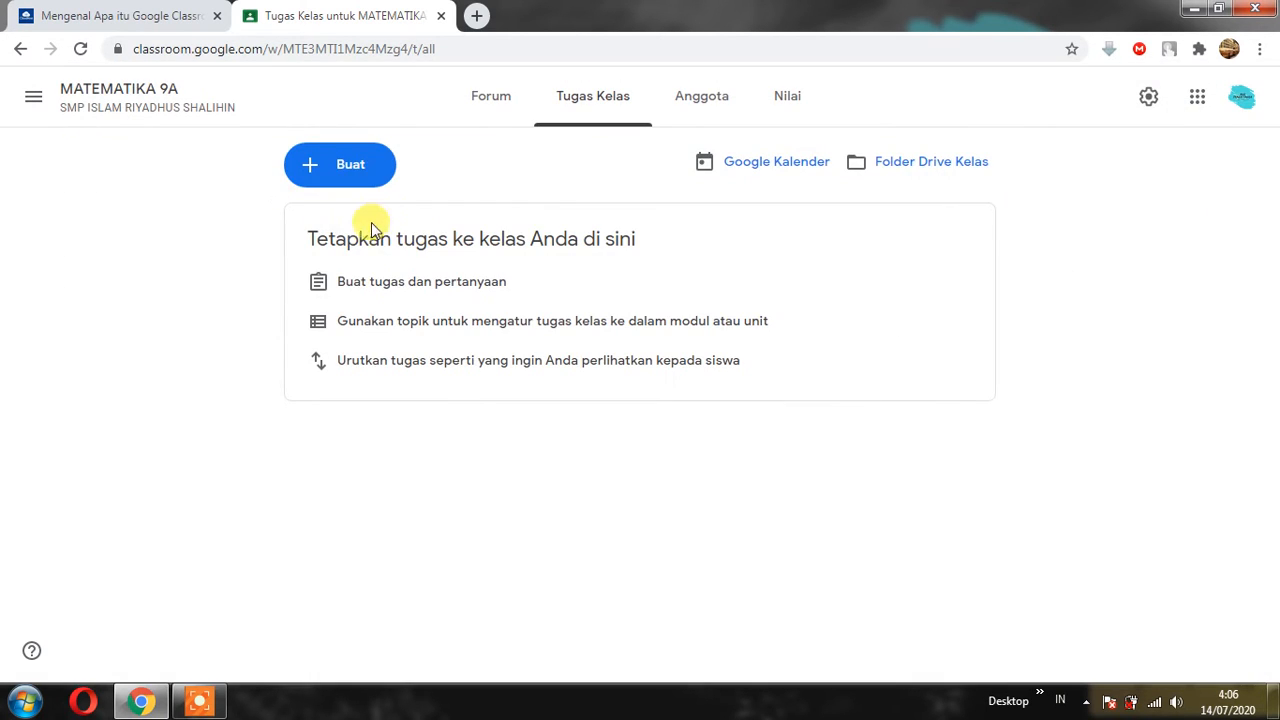
- Create a quiz assignment in Tugas Kelas with the title MTK and the instructions "KERJAKAN DENGAN JUJUR"
left_click(337, 178)
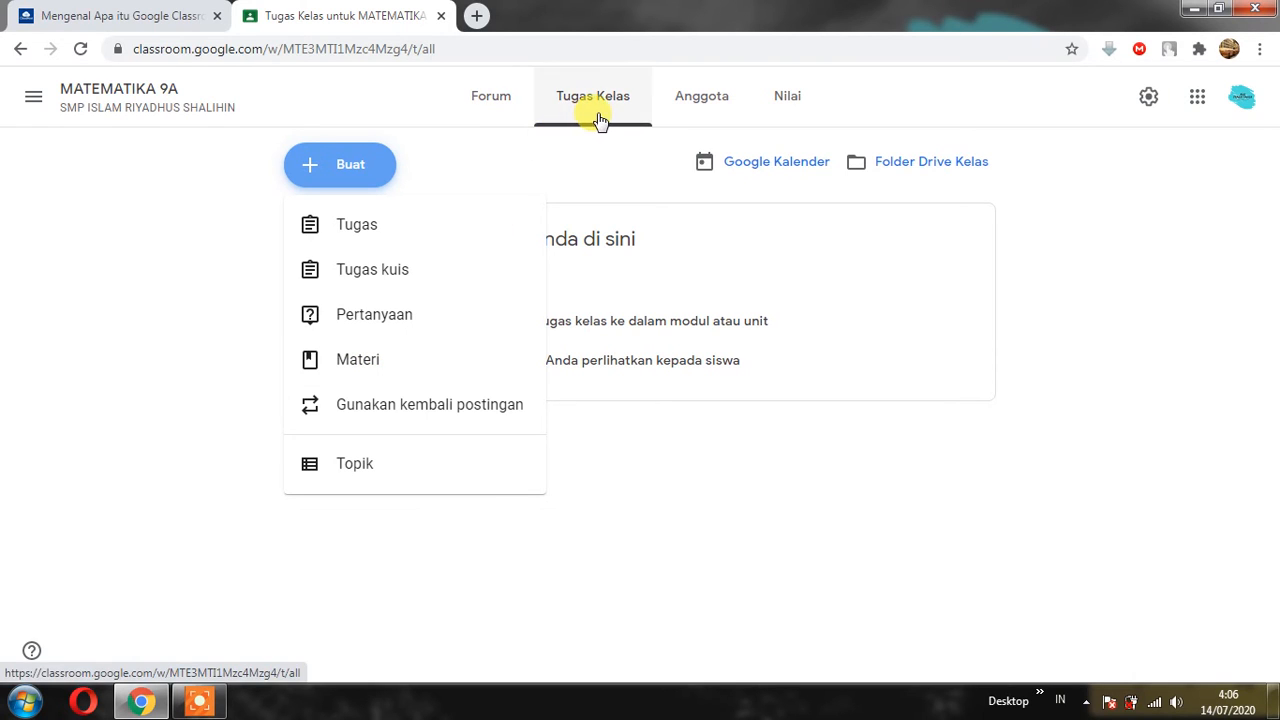
left_click(358, 227)
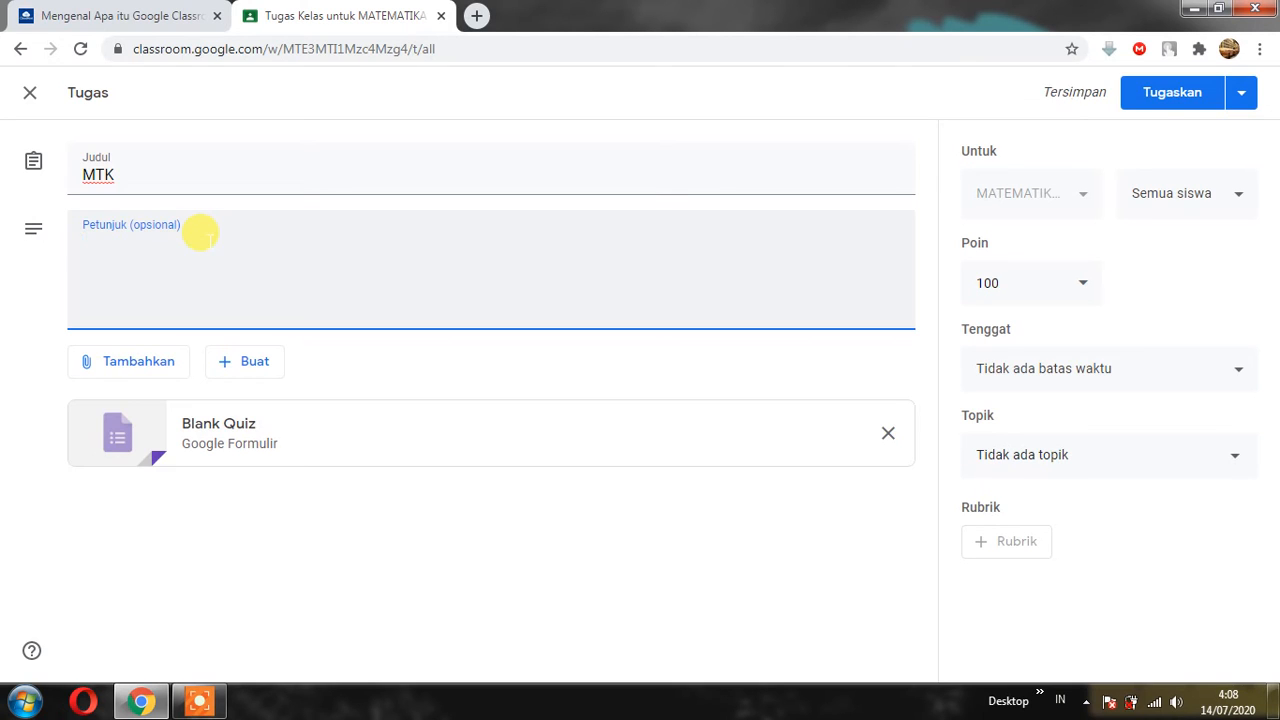
type("ERJAKA DENGAN JUJUR")
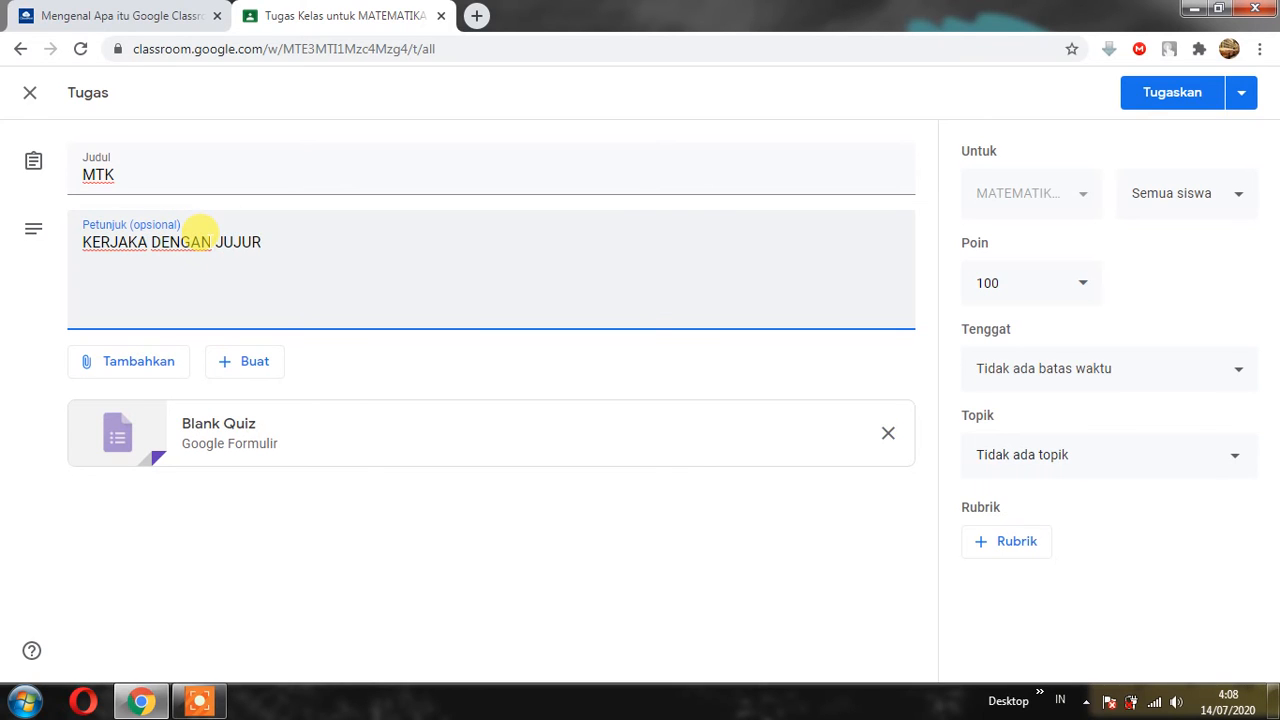
left_click(147, 242)
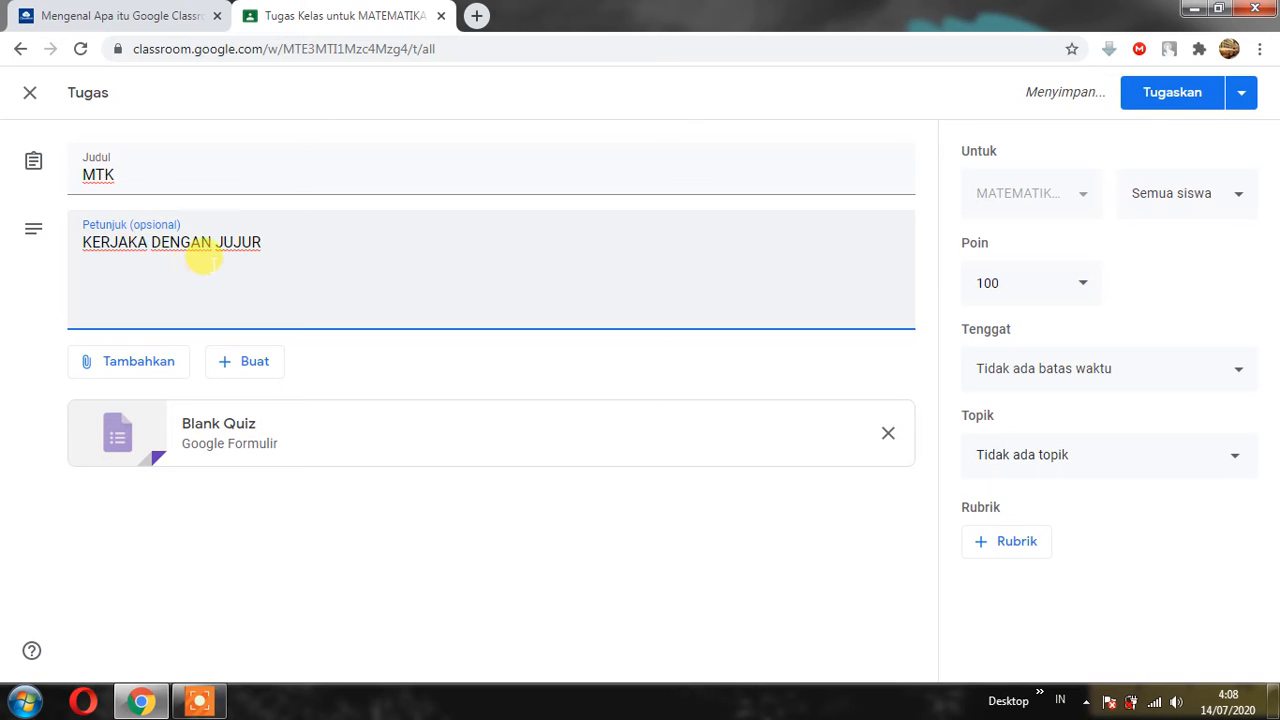
type("N")
left_click(150, 369)
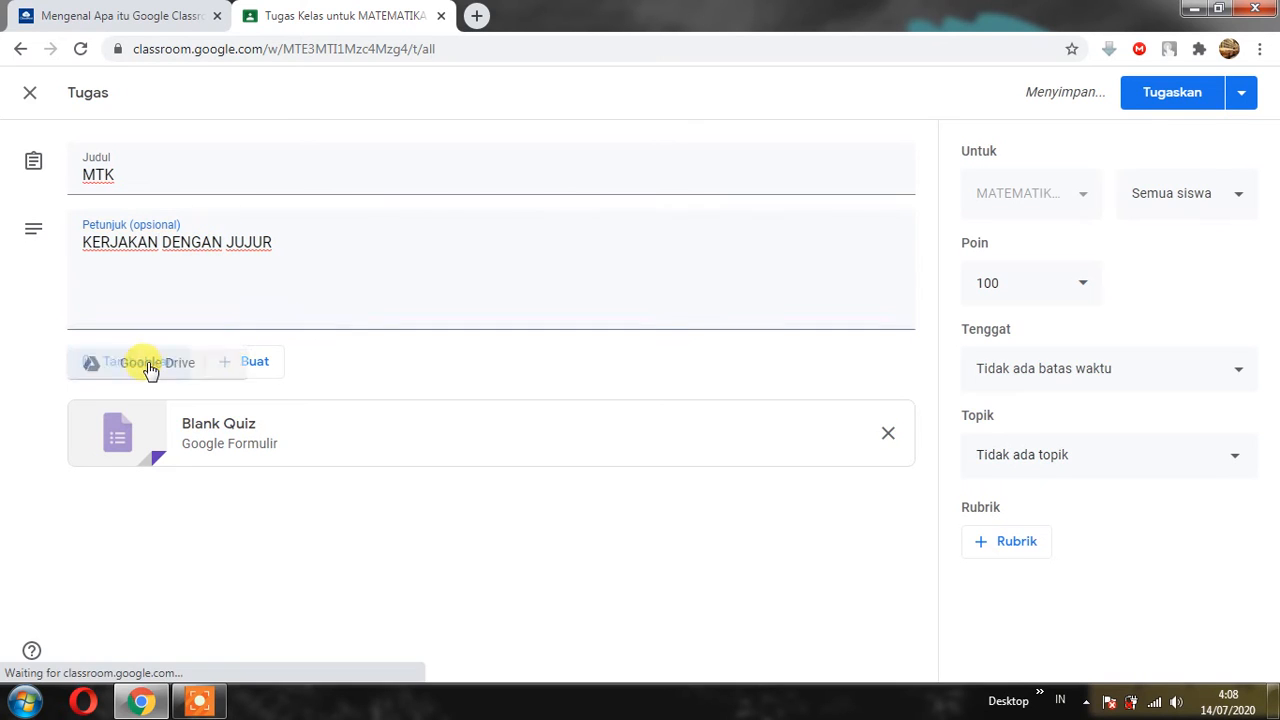
left_click(148, 402)
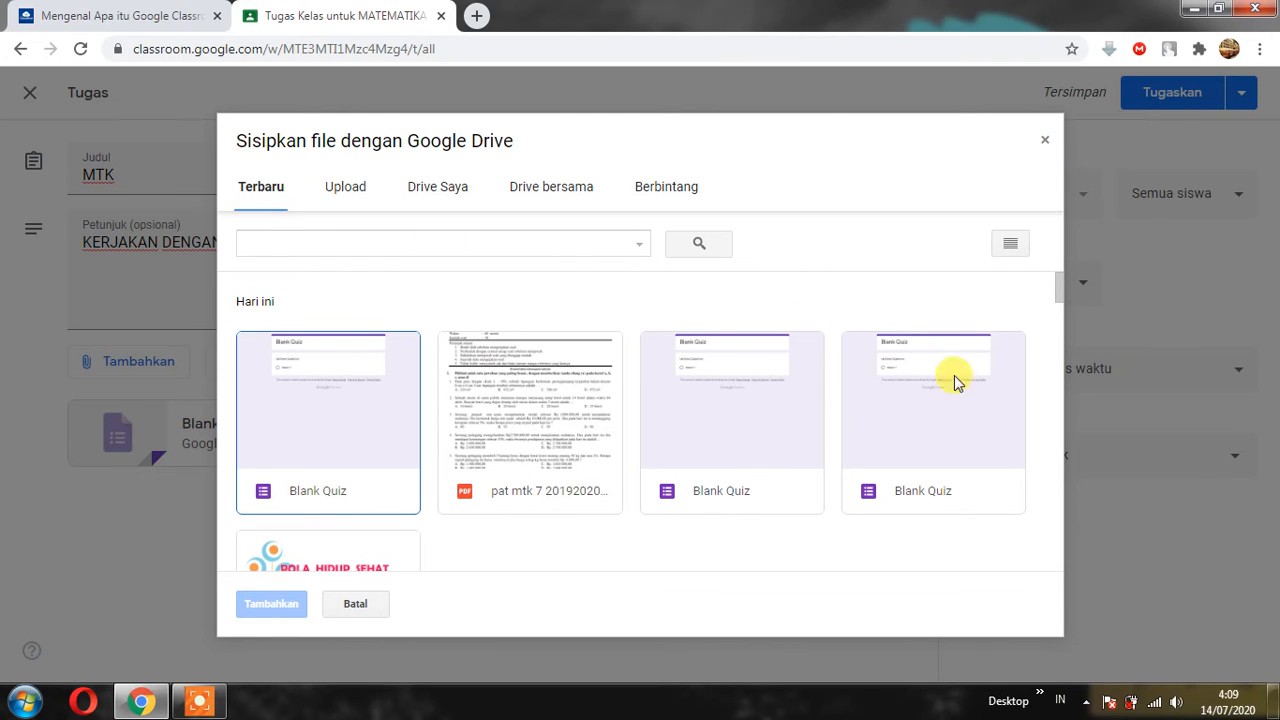
left_click_drag(1060, 297, 1068, 375)
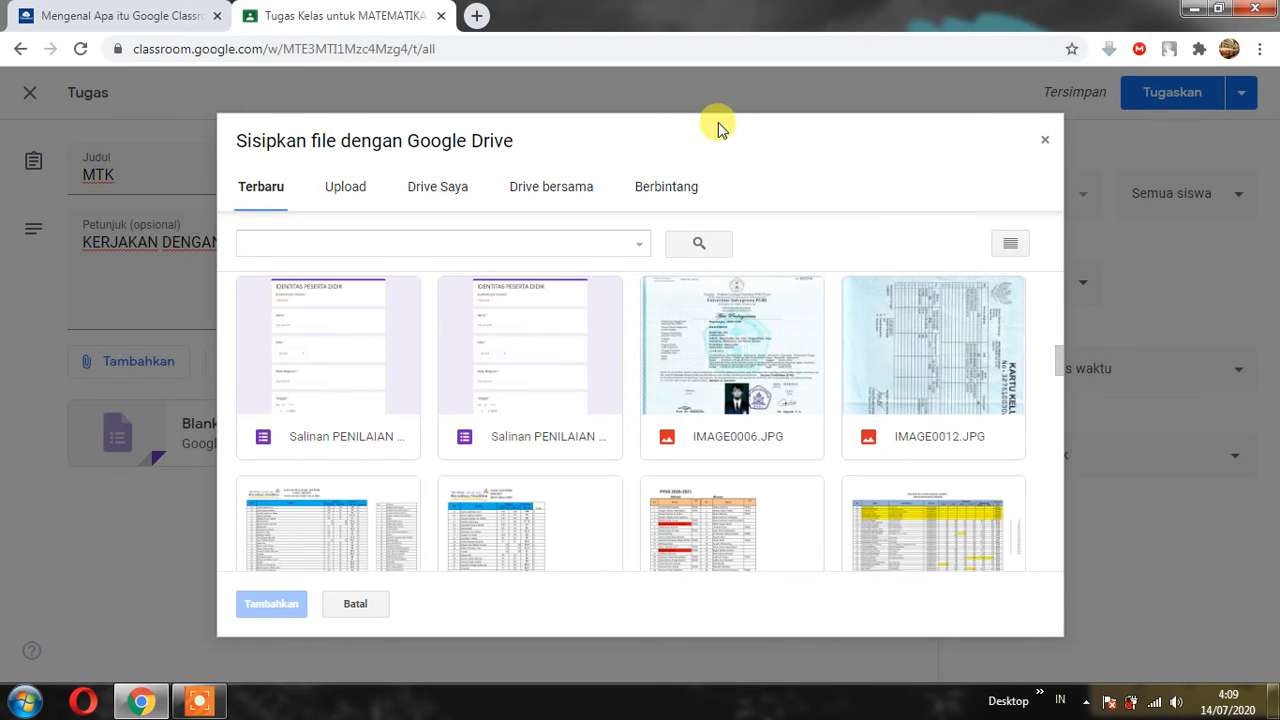
left_click(1043, 141)
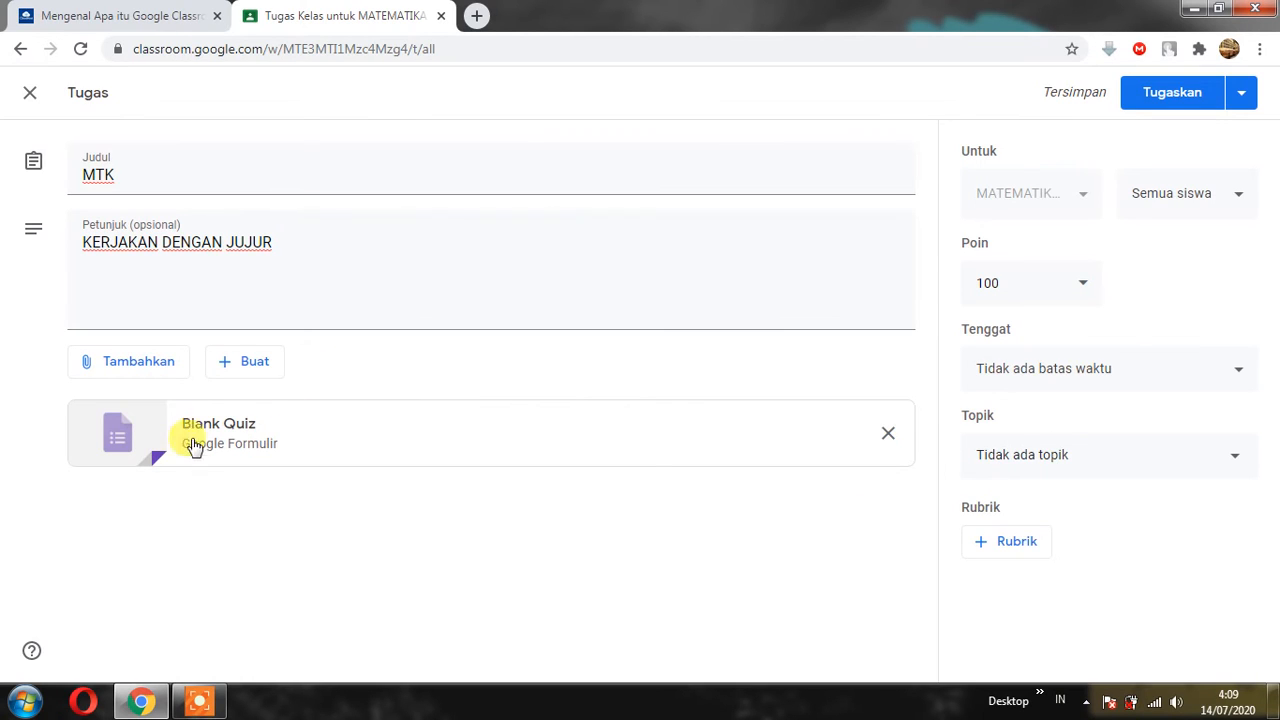
- Replace the MTK assignment's Blank Quiz attachment with the Google Drive form Salinan PENILAIAN HARIAN KELAS 7A and publish the assignment to all students
left_click(136, 364)
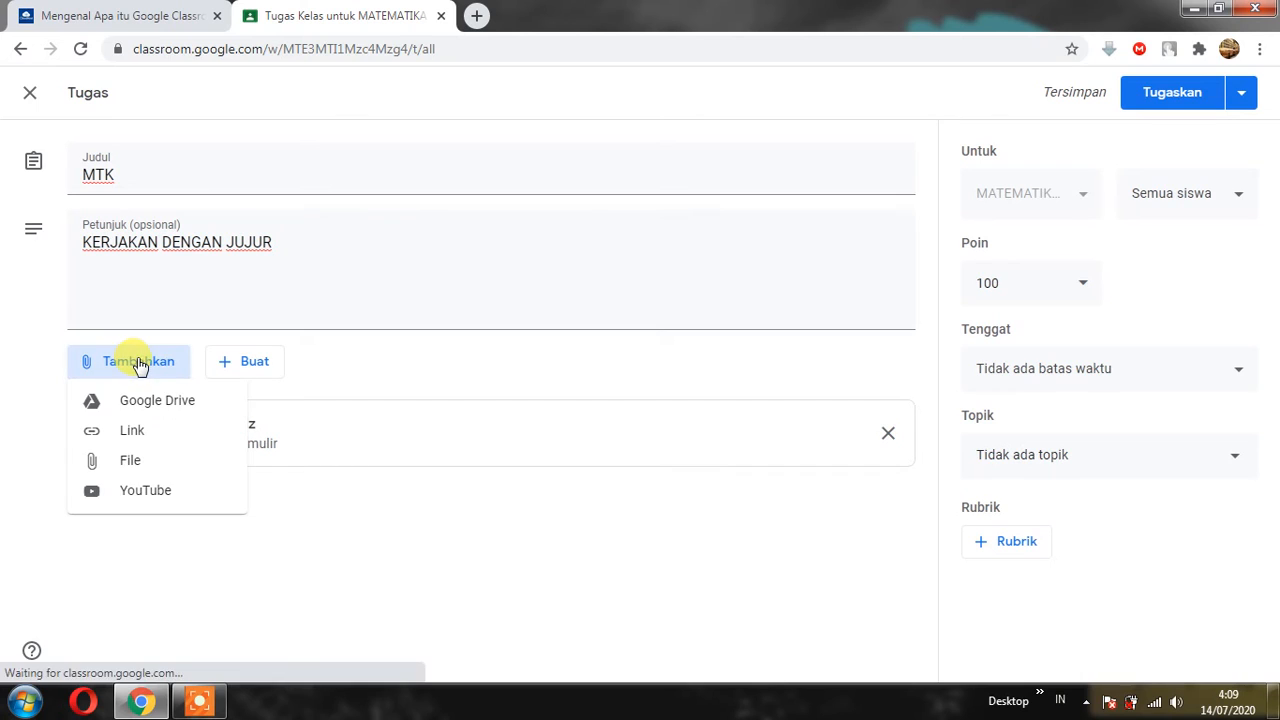
left_click(150, 362)
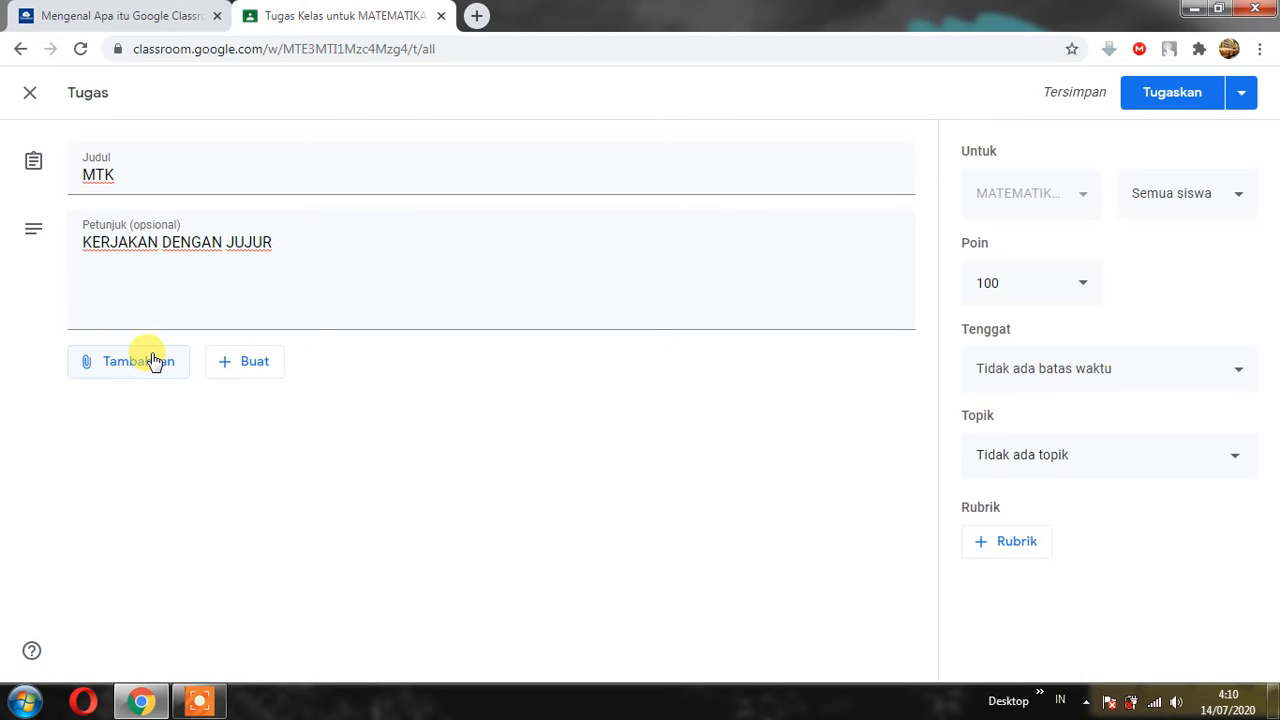
left_click(157, 363)
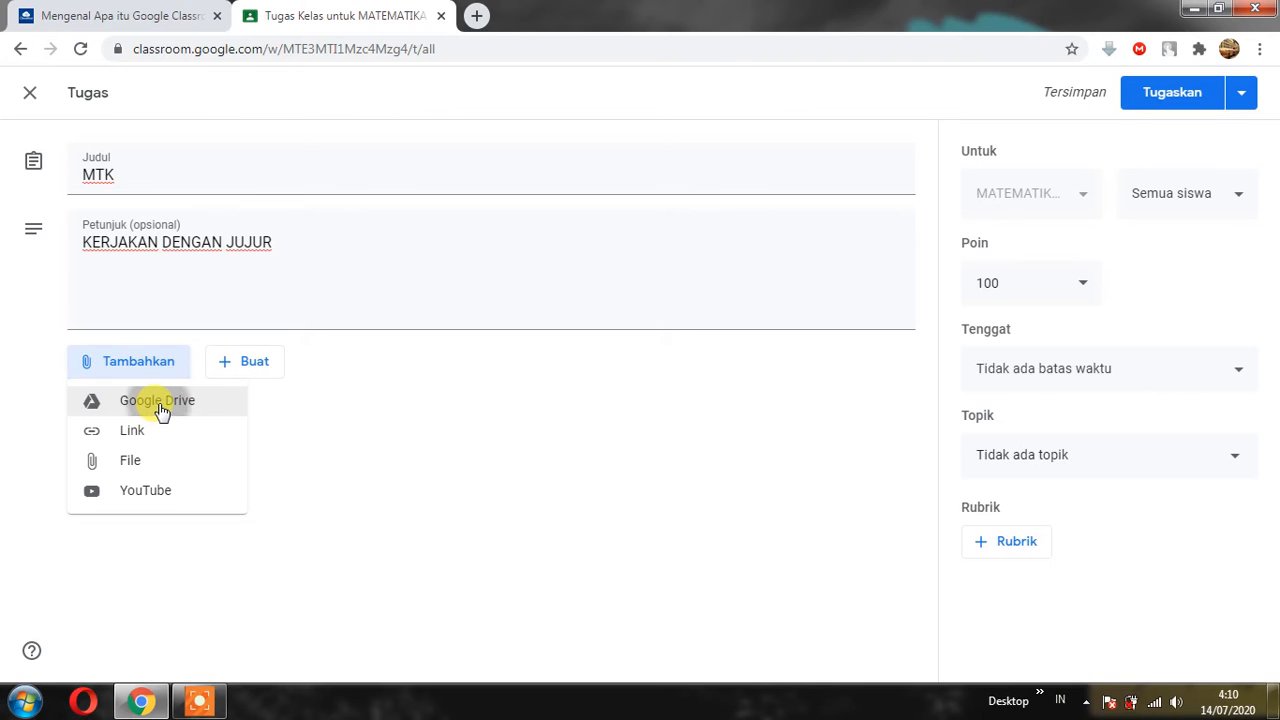
left_click(180, 406)
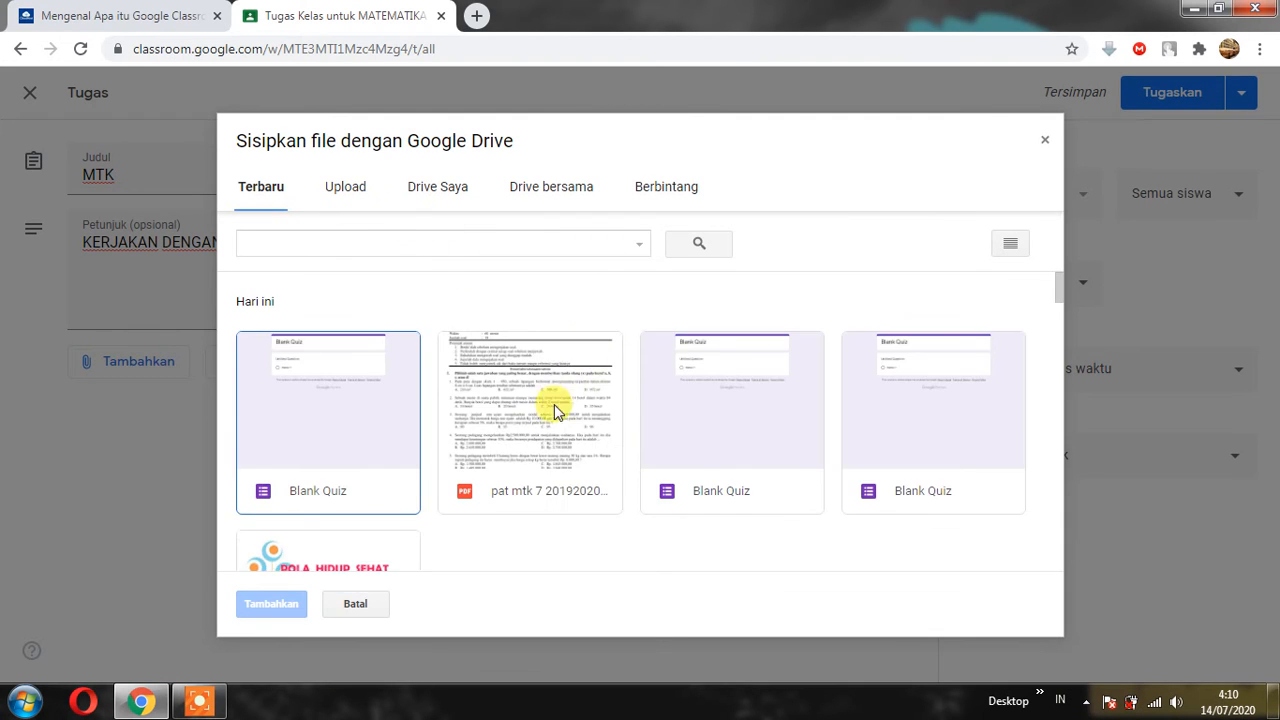
scroll(553, 410, "down", 3)
scroll(556, 412, "up", 2)
scroll(600, 410, "up", 1)
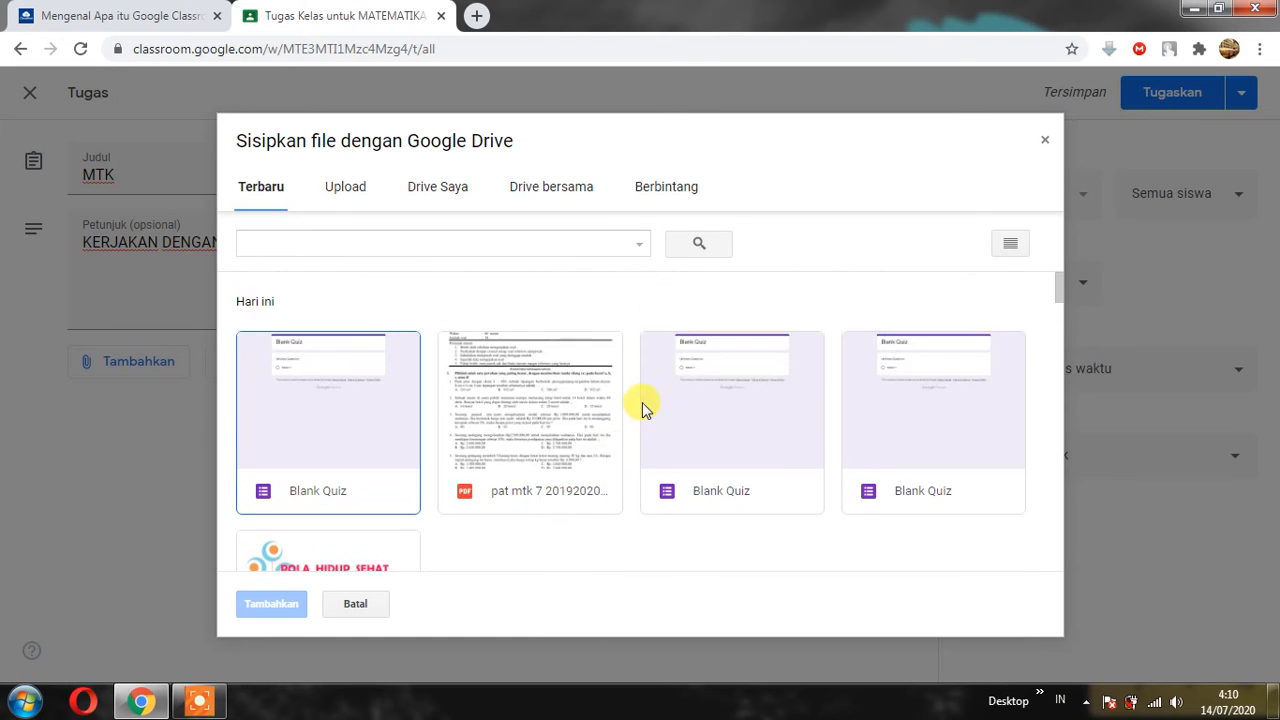
scroll(634, 409, "down", 6)
scroll(381, 345, "down", 3)
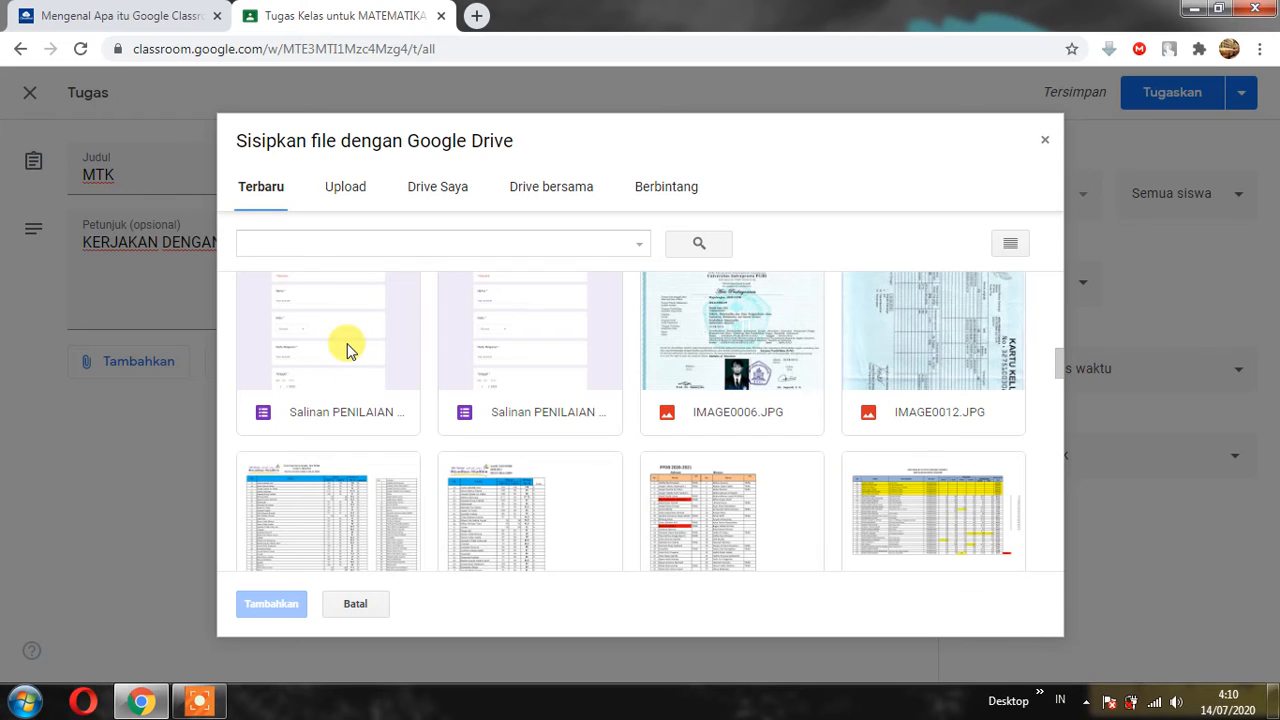
double_click(346, 350)
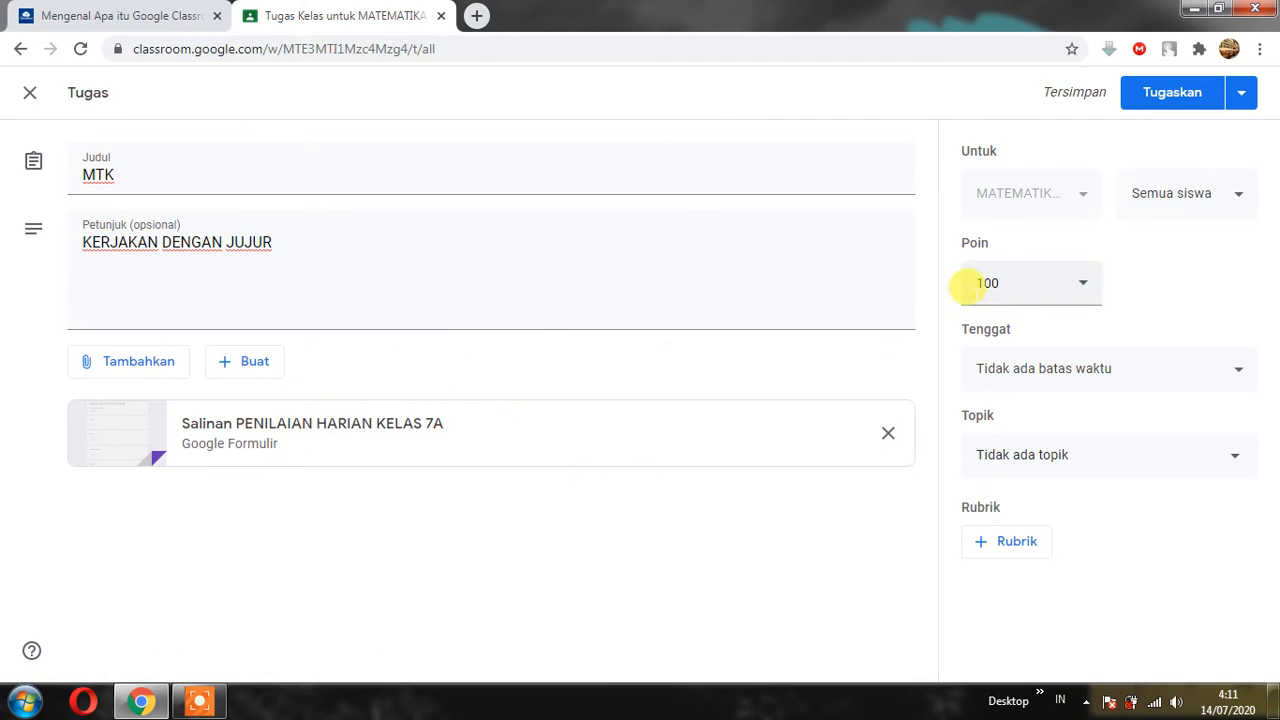
left_click(1159, 100)
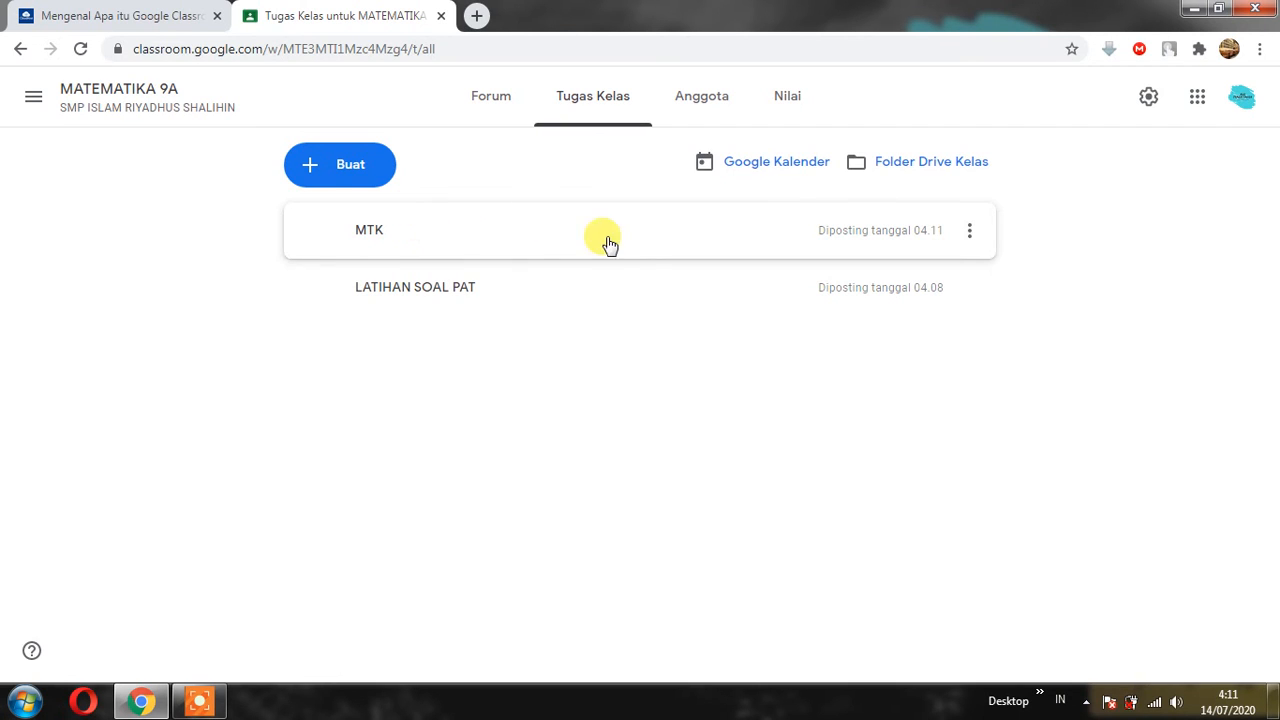
- Expand the published MTK assignment and preview its attached IDENTITAS PESERTA DIDIK form, closing the form once checked
left_click(477, 242)
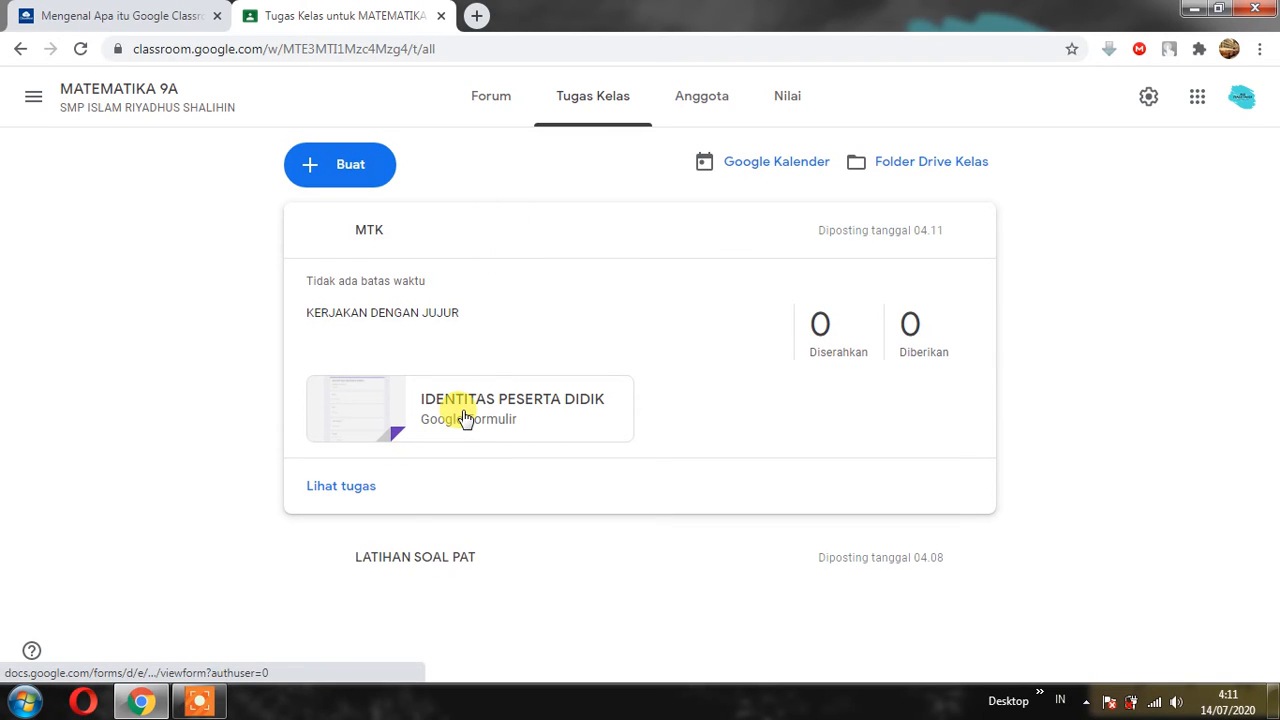
left_click(430, 414)
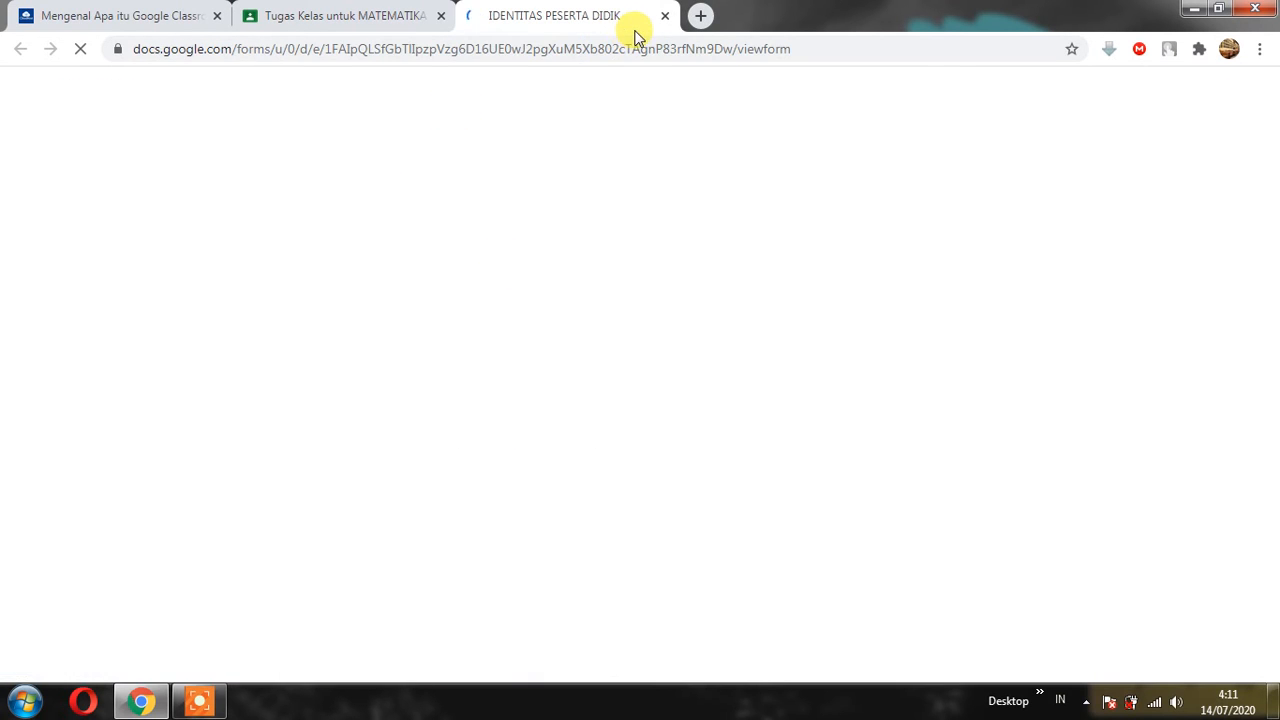
scroll(595, 230, "down", 5)
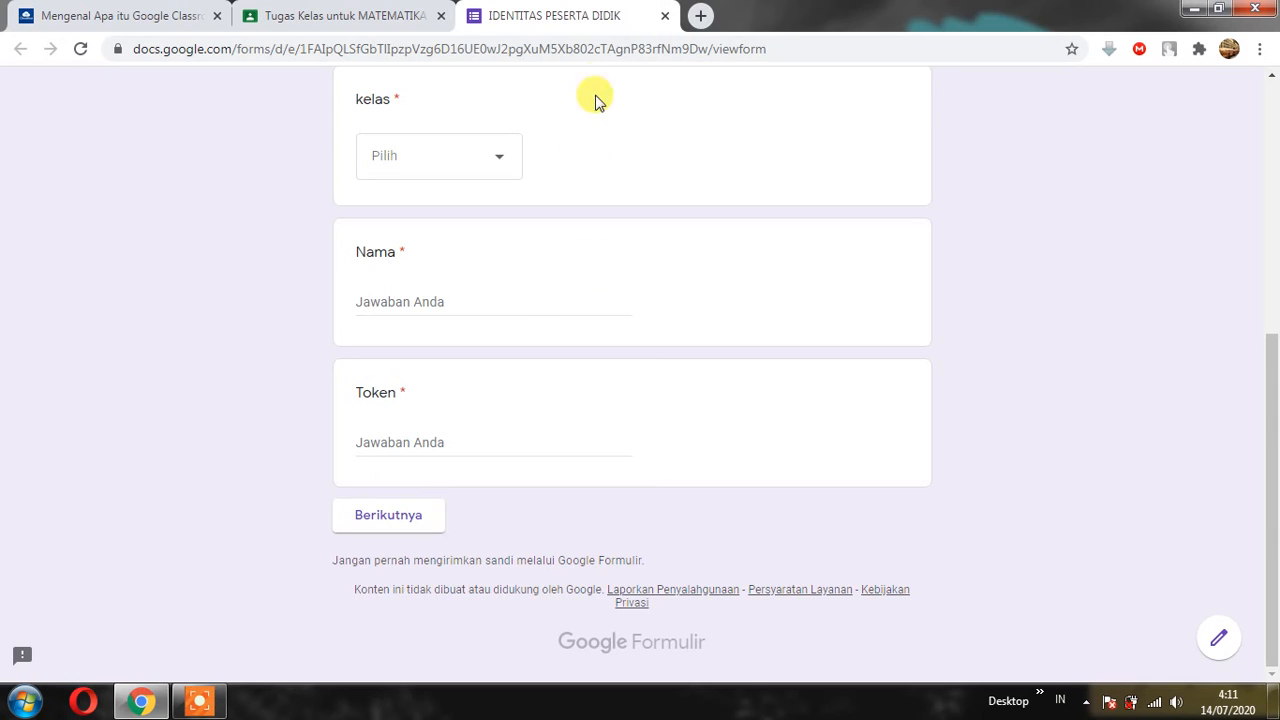
left_click(665, 16)
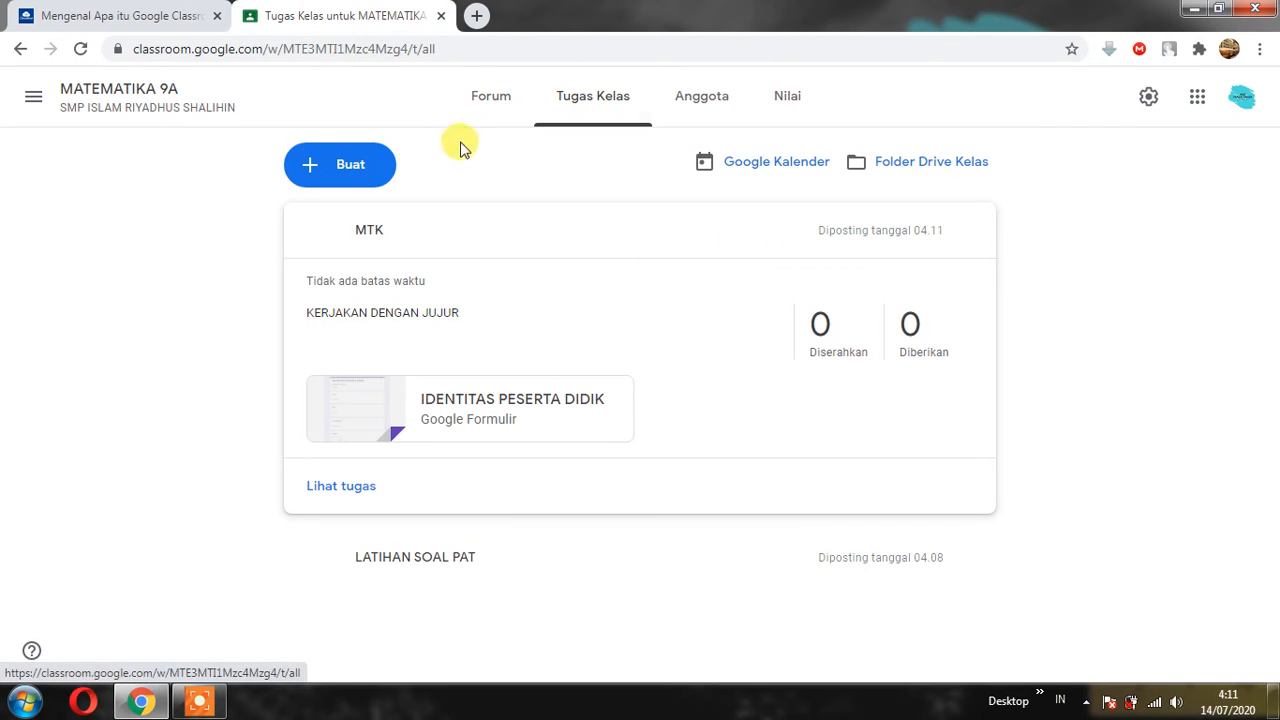
- Review the posts in the MATEMATIKA 9A Forum, then view the class's Tugas Kelas, Anggota and Nilai pages
left_click(352, 168)
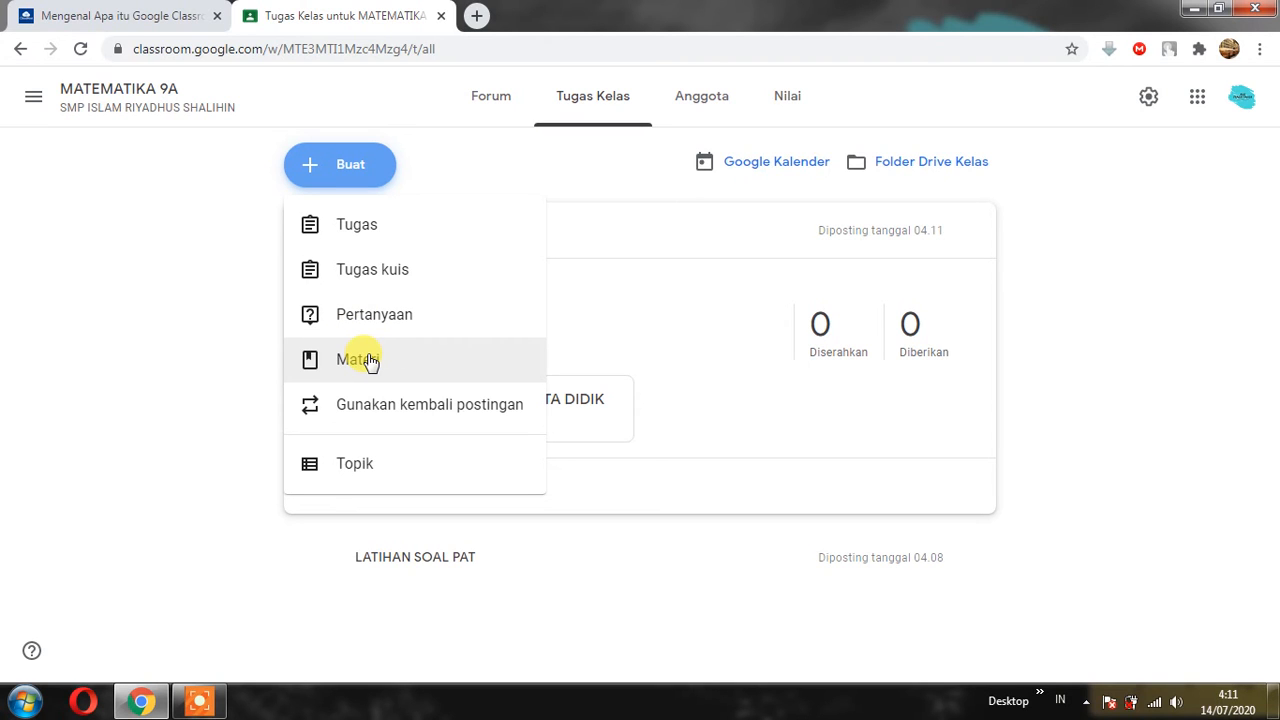
left_click(497, 100)
scroll(520, 586, "down", 1)
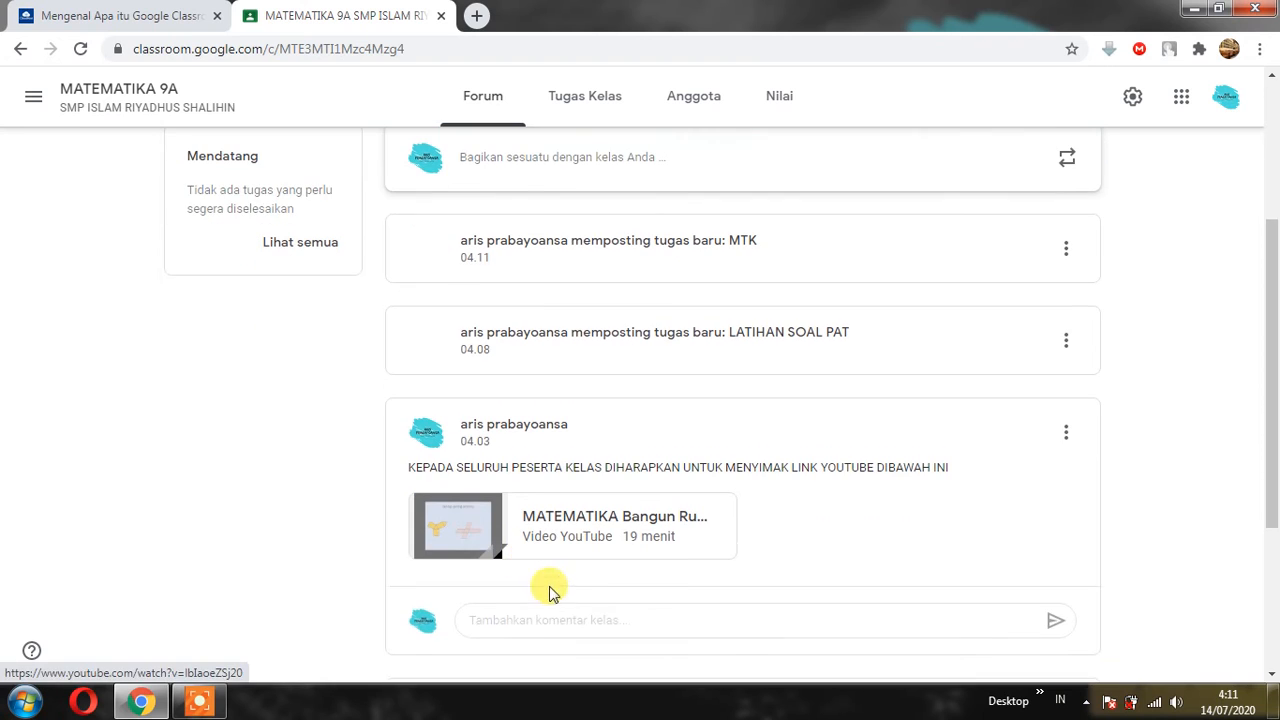
scroll(607, 550, "down", 3)
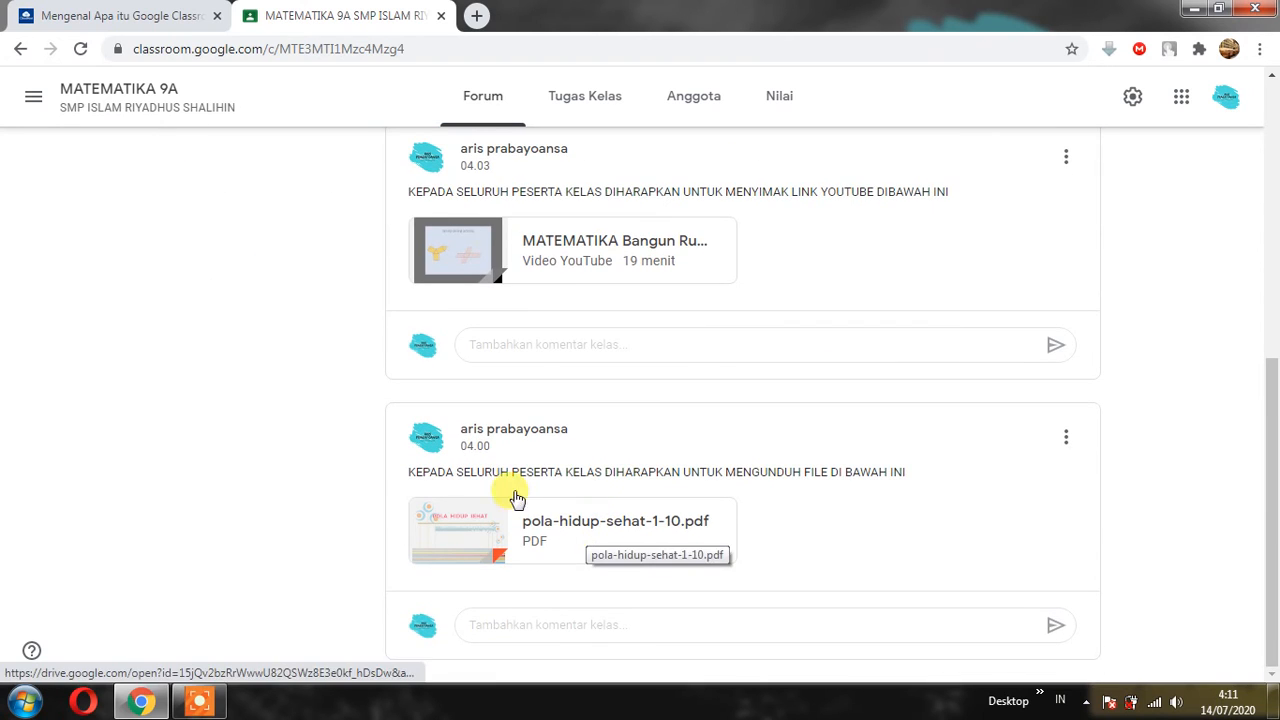
left_click(603, 107)
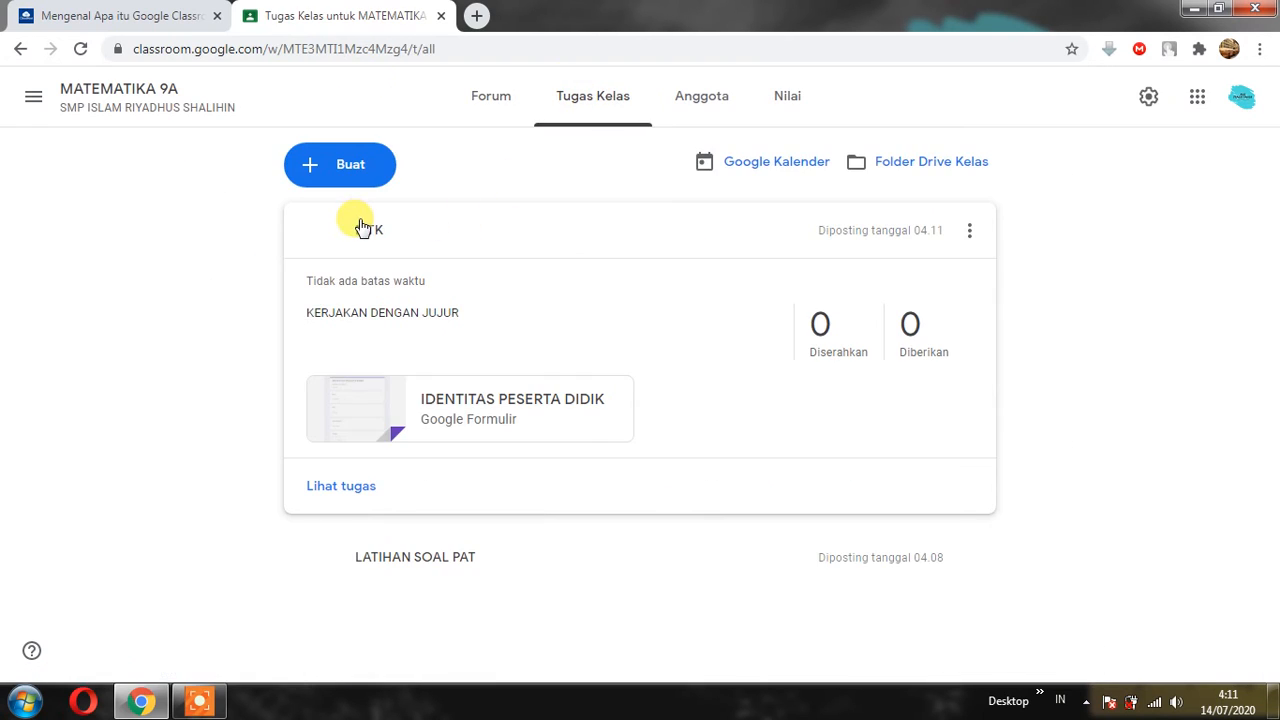
left_click(693, 108)
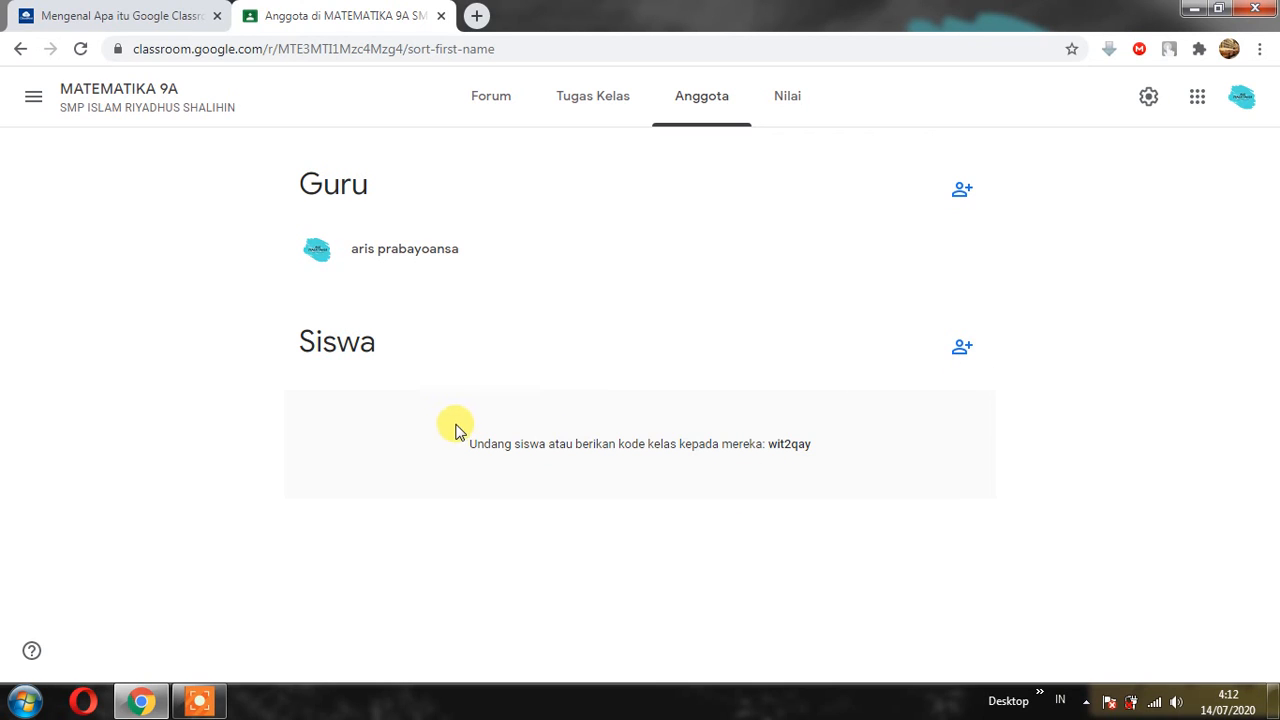
left_click(787, 108)
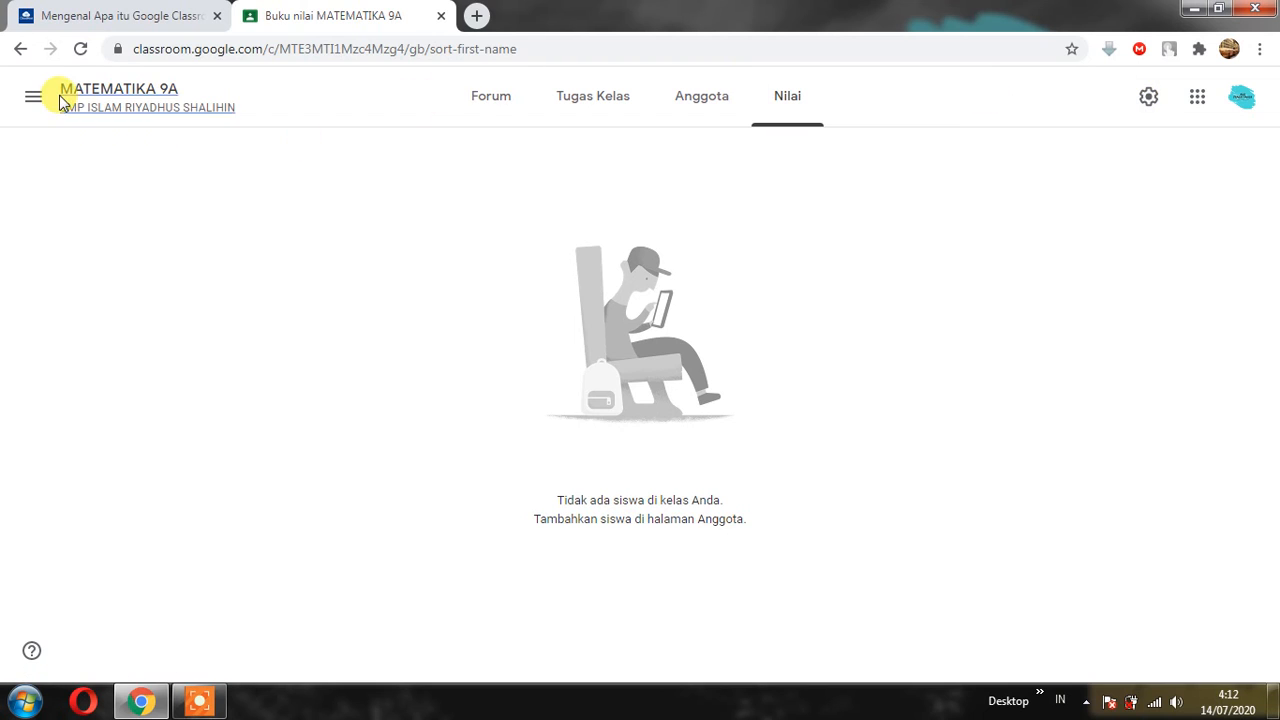
- Create a class named MATEMATIKA 8A with section SMP ISLAM RIYADHUS SHALIHIN, subject MTK and room 8A, accepting the school-use notice
left_click(33, 96)
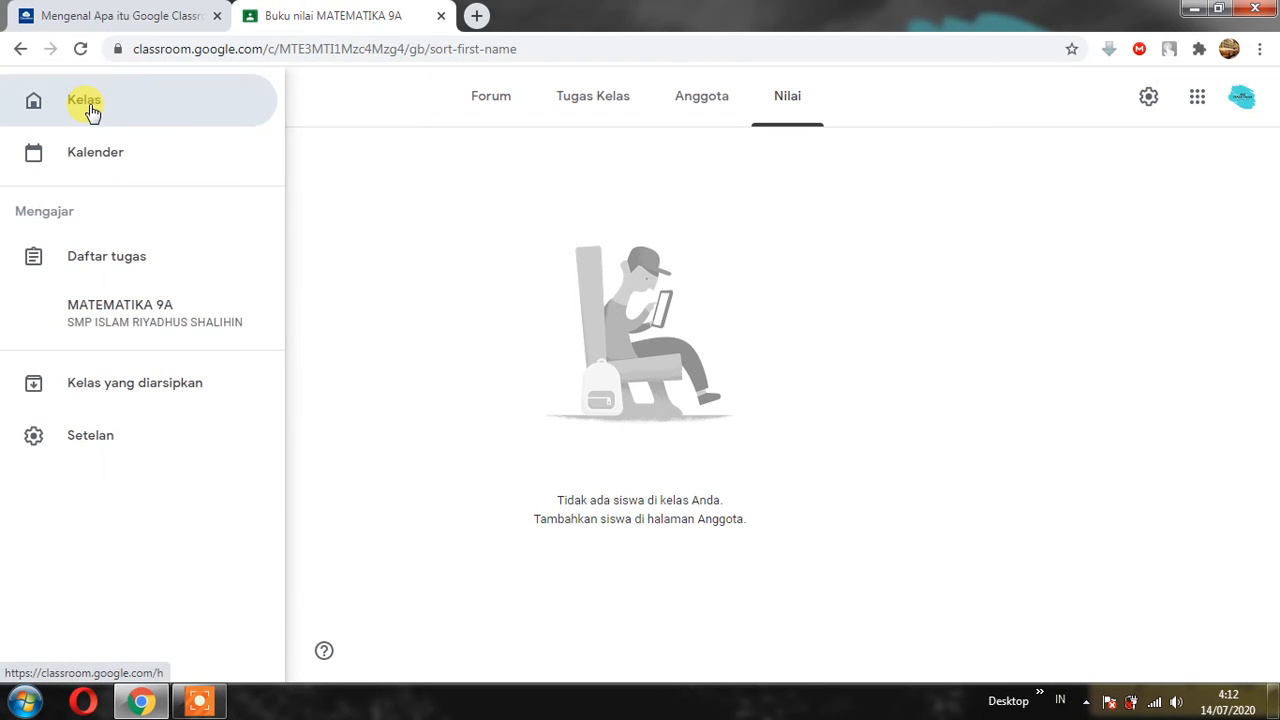
left_click(88, 108)
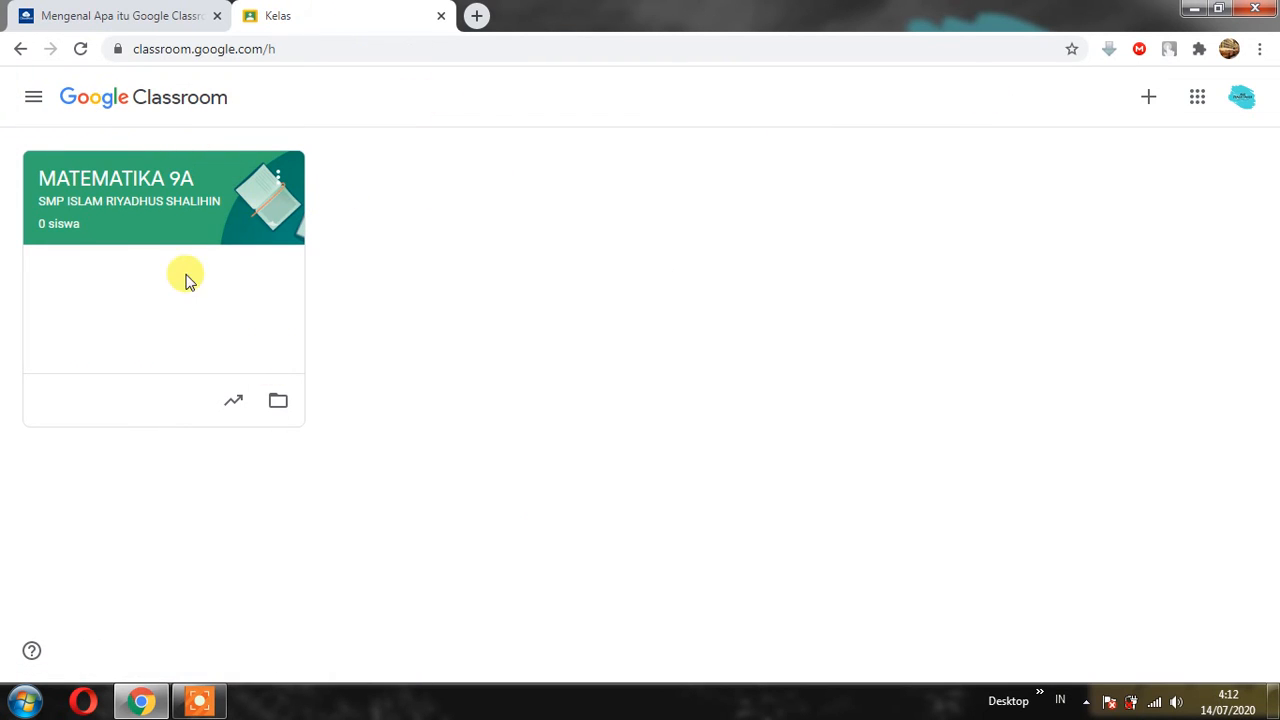
left_click(1150, 100)
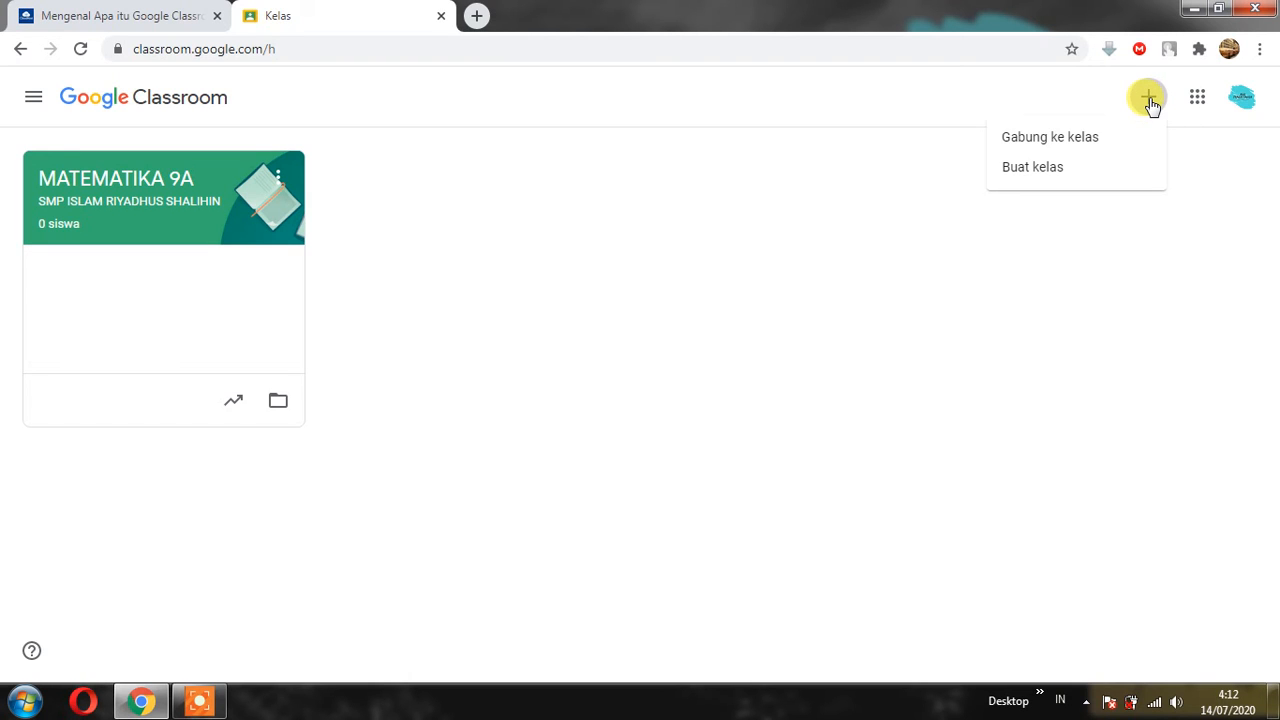
left_click(1082, 168)
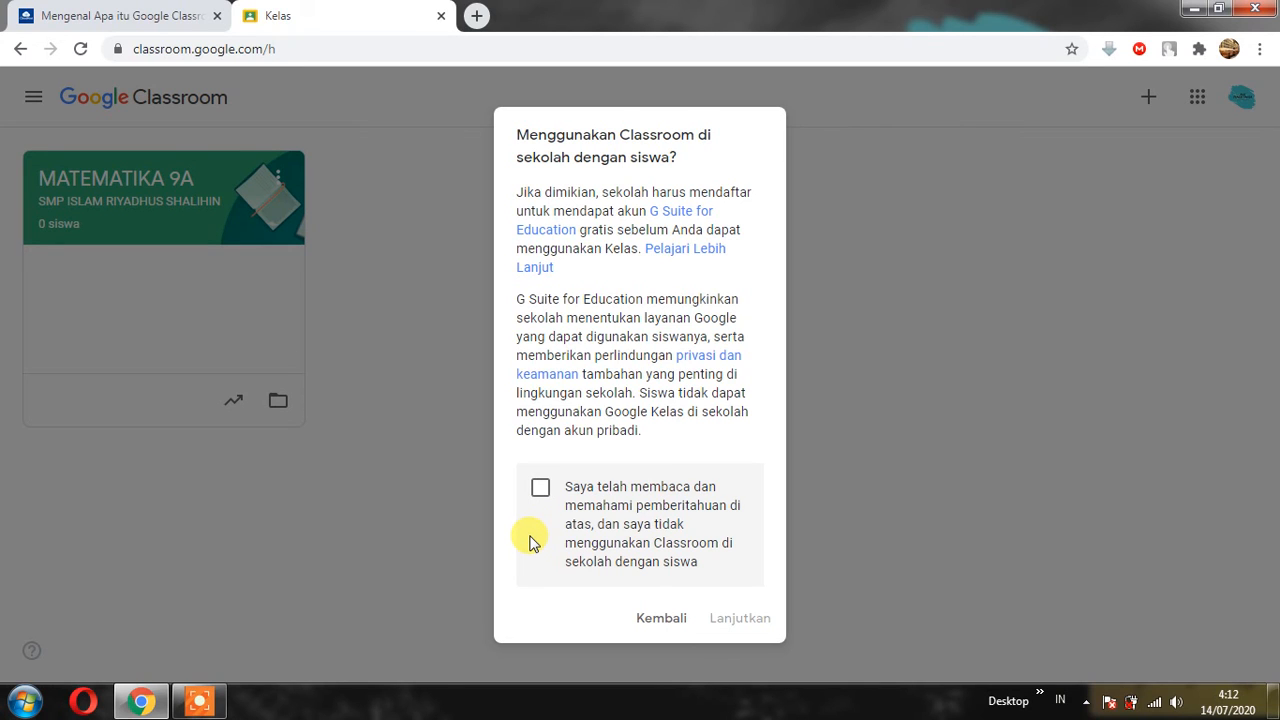
left_click(540, 488)
left_click(737, 624)
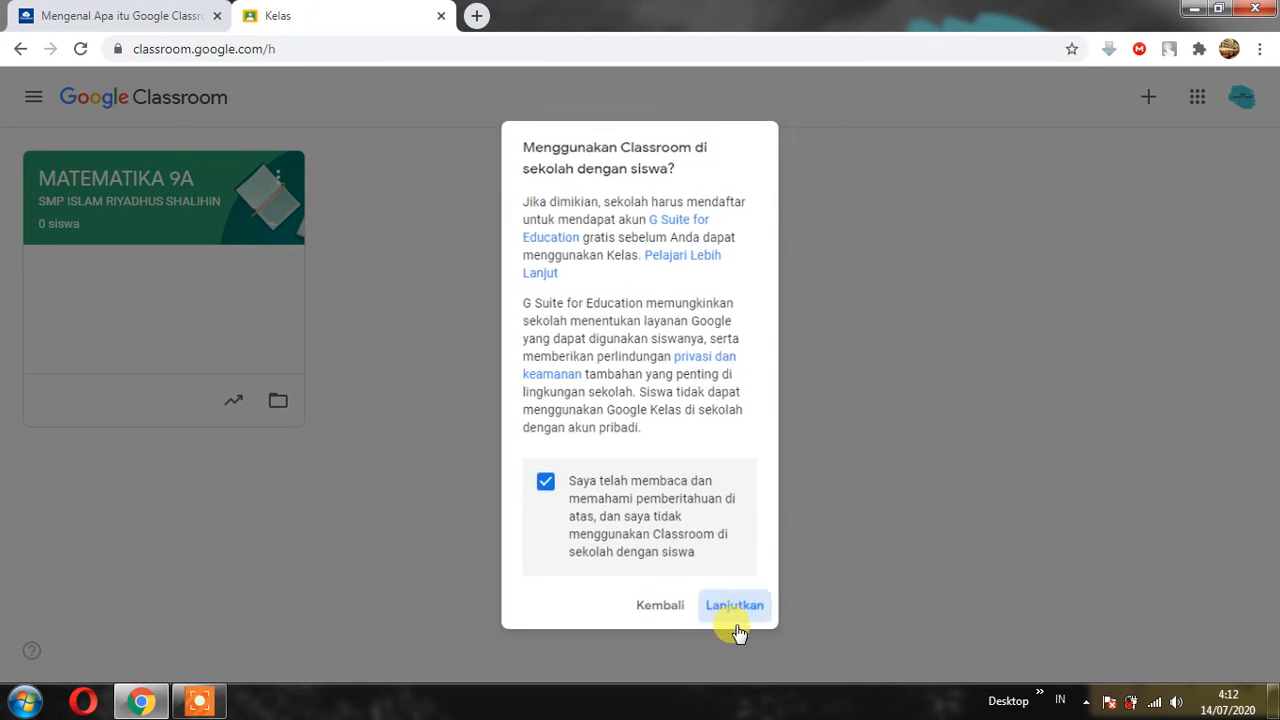
left_click(495, 277)
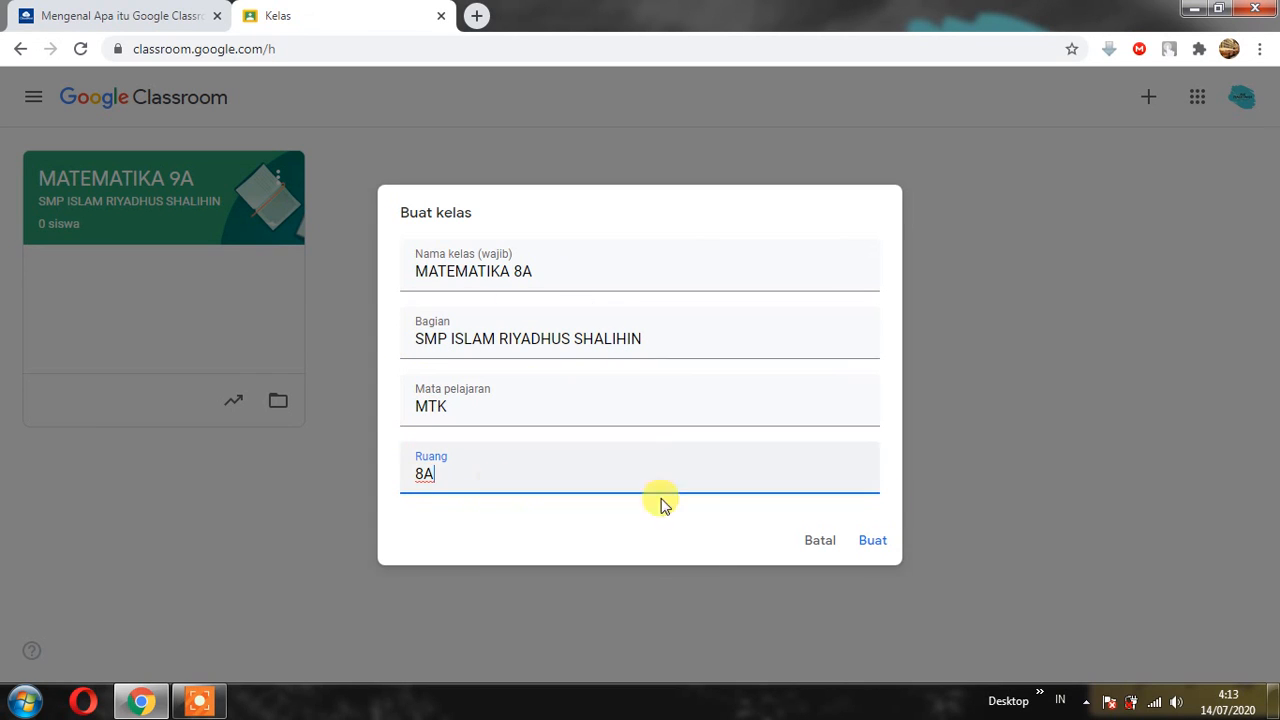
left_click(869, 542)
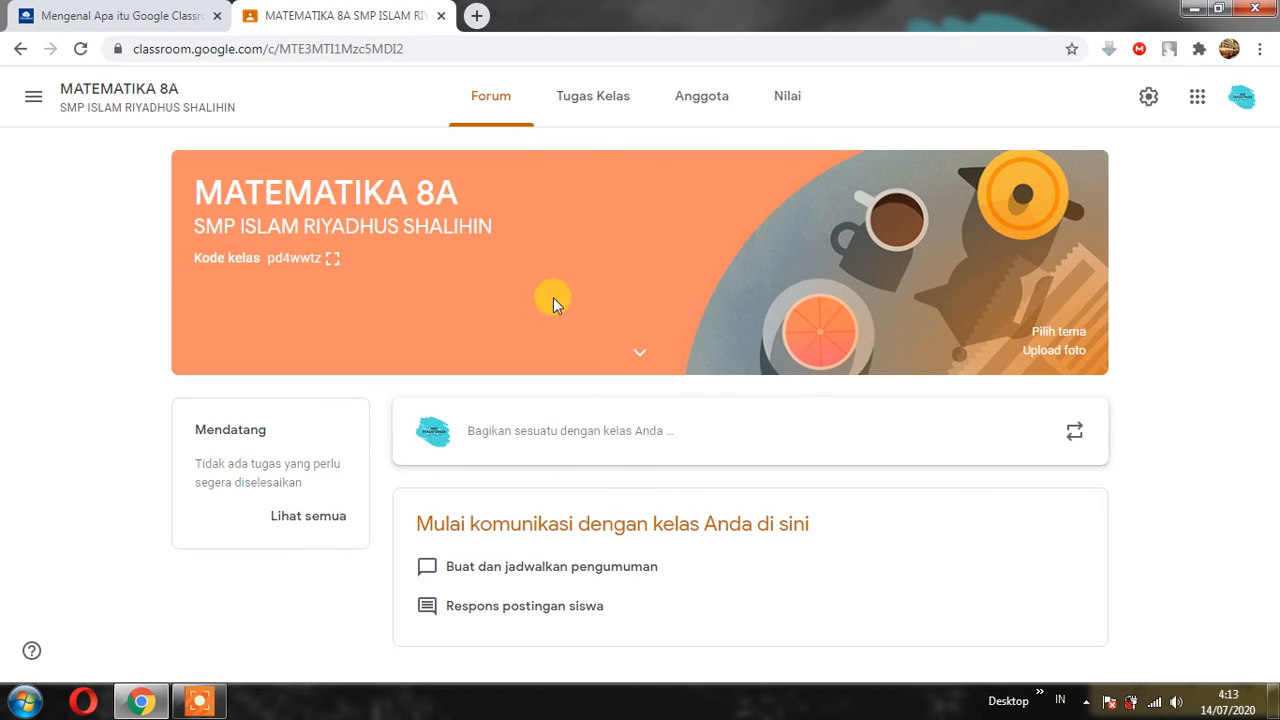
- Look through the MATEMATIKA 8A Tugas Kelas, Anggota, Nilai and Forum pages and show the class code enlarged
left_click(591, 108)
left_click(713, 113)
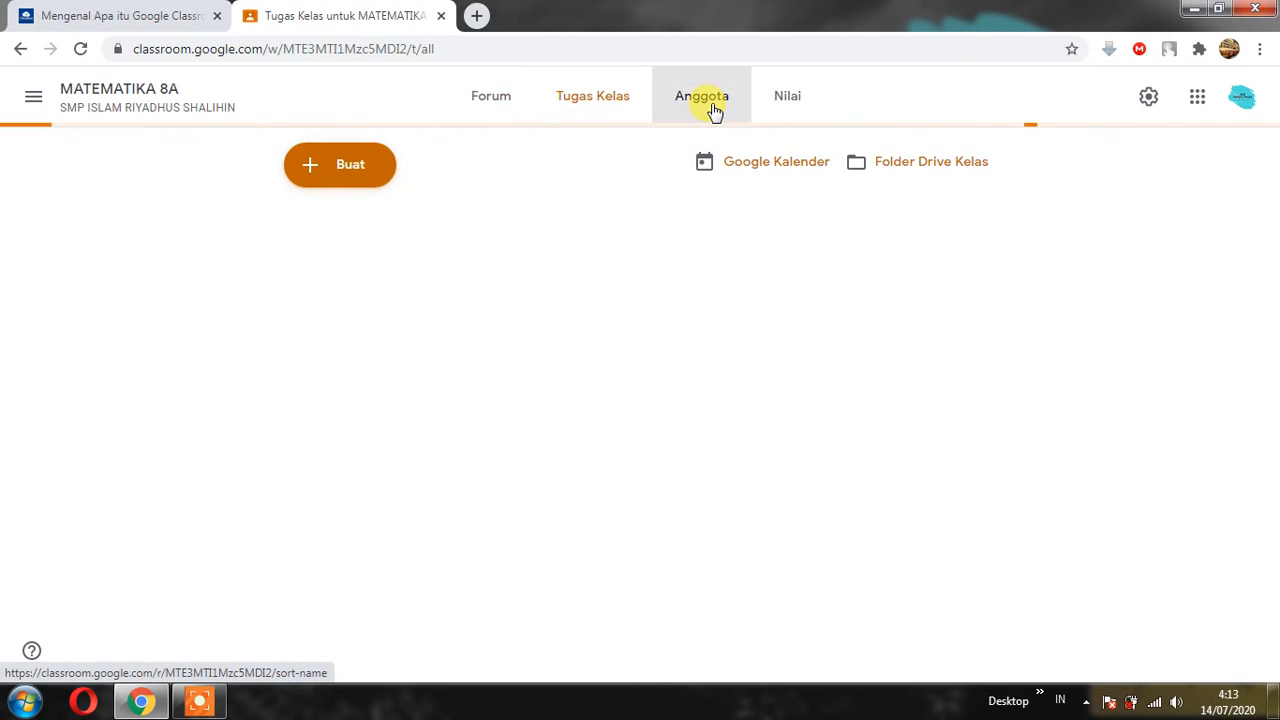
left_click(780, 113)
left_click(578, 105)
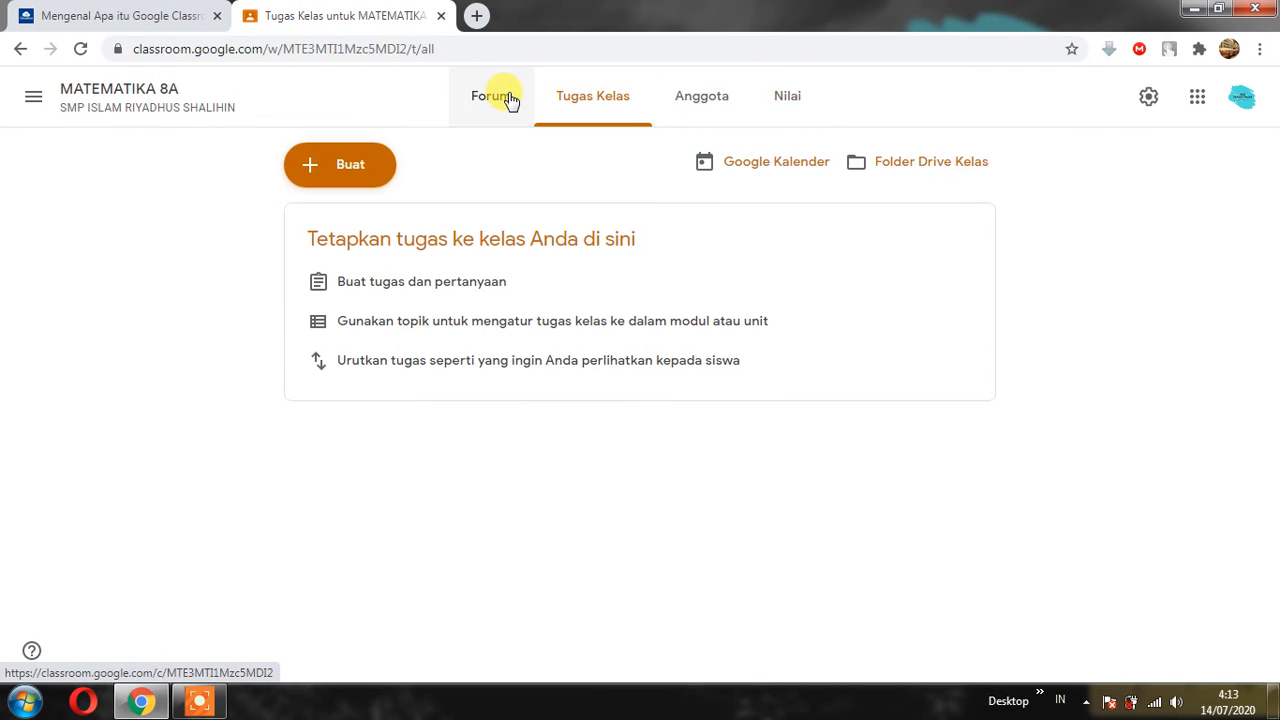
left_click(508, 100)
left_click(609, 106)
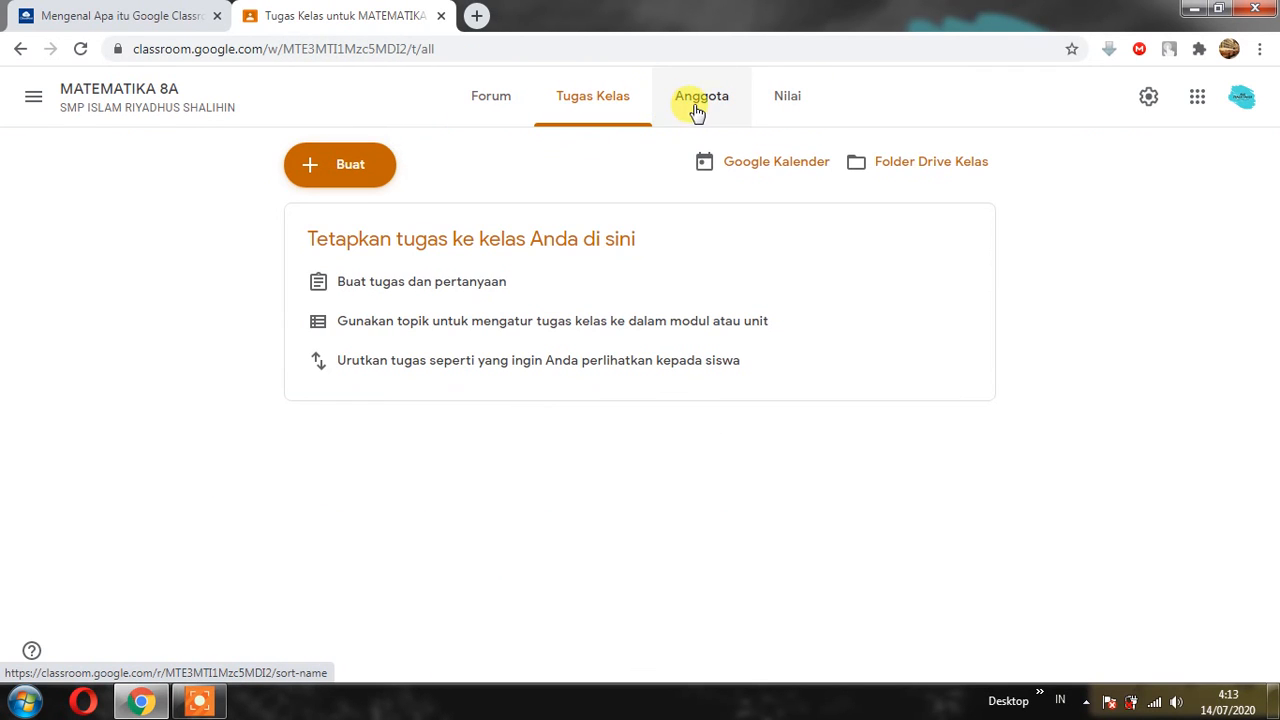
left_click(697, 110)
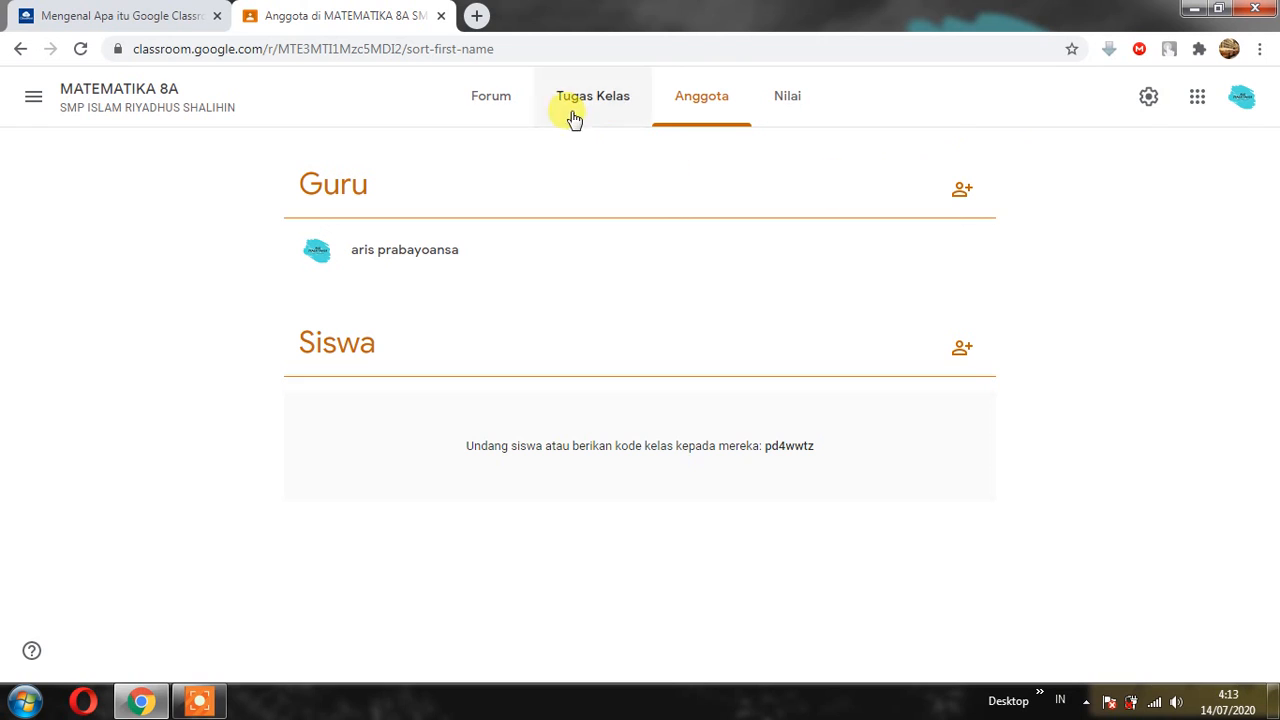
left_click(505, 108)
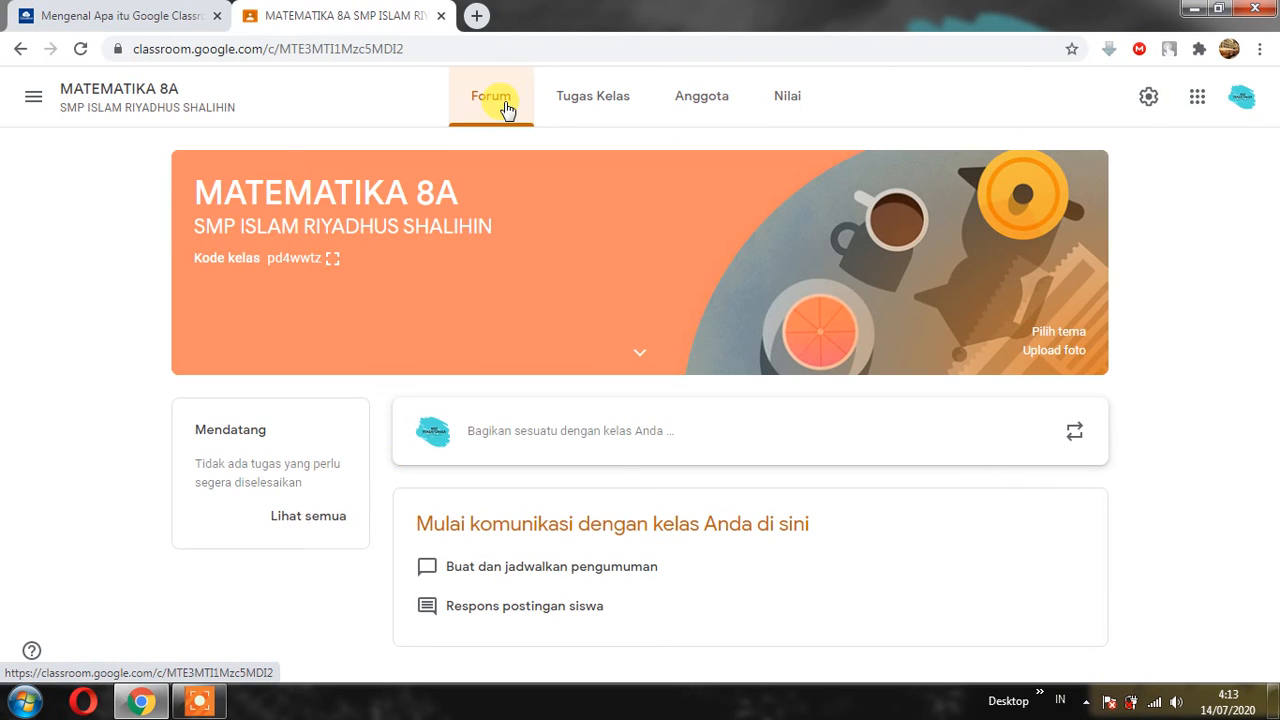
left_click(334, 260)
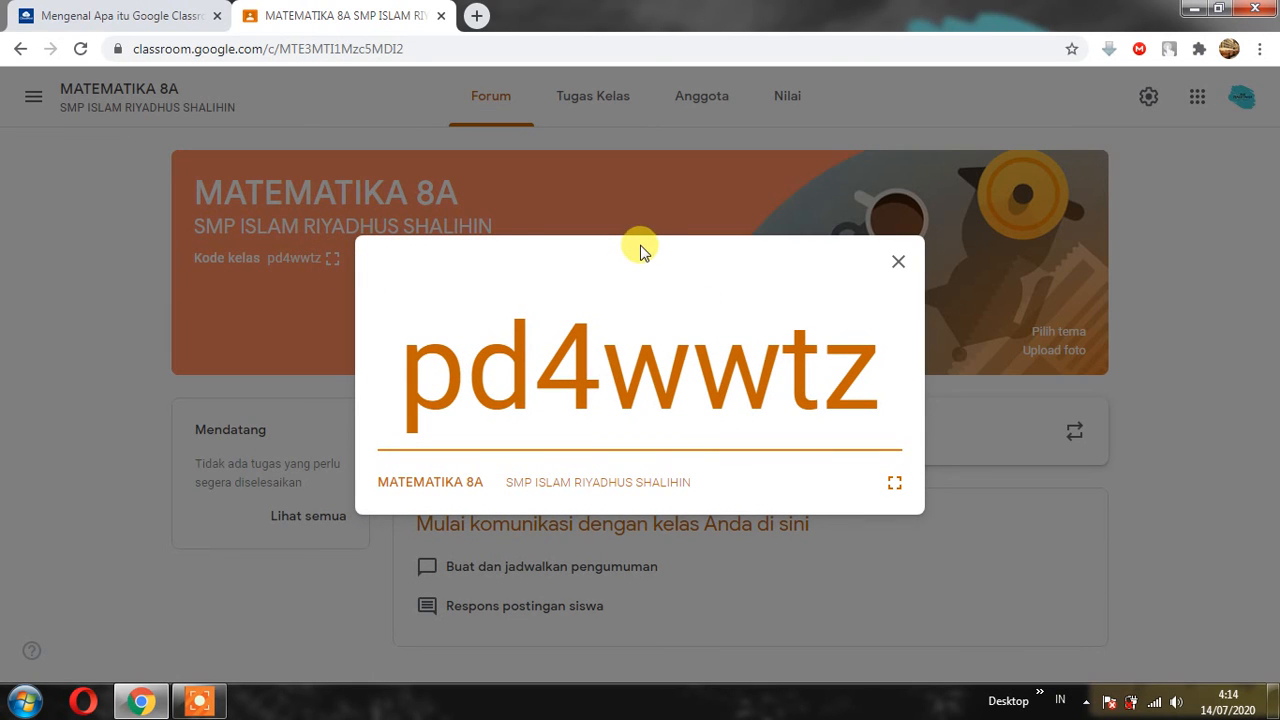
- Close the enlarged MATEMATIKA 8A code, open MATEMATIKA 9A from the class list and view its class code enlarged, closing it once checked
left_click(898, 261)
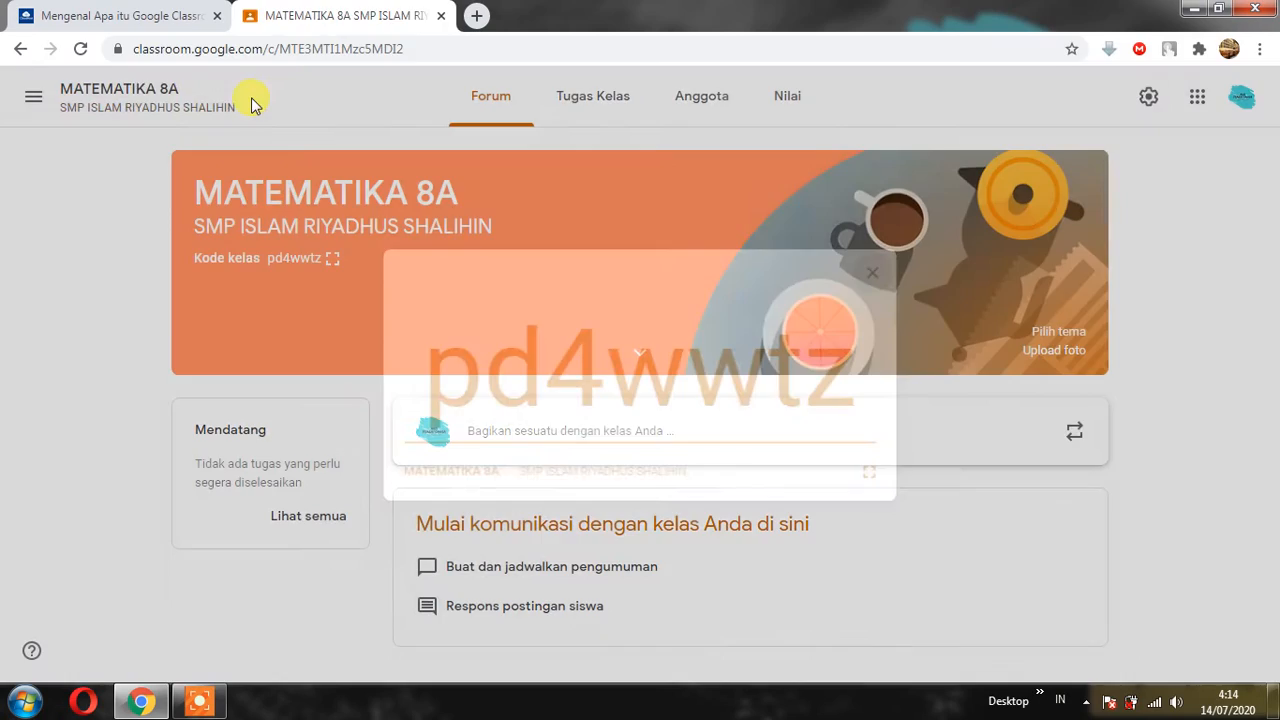
left_click(33, 96)
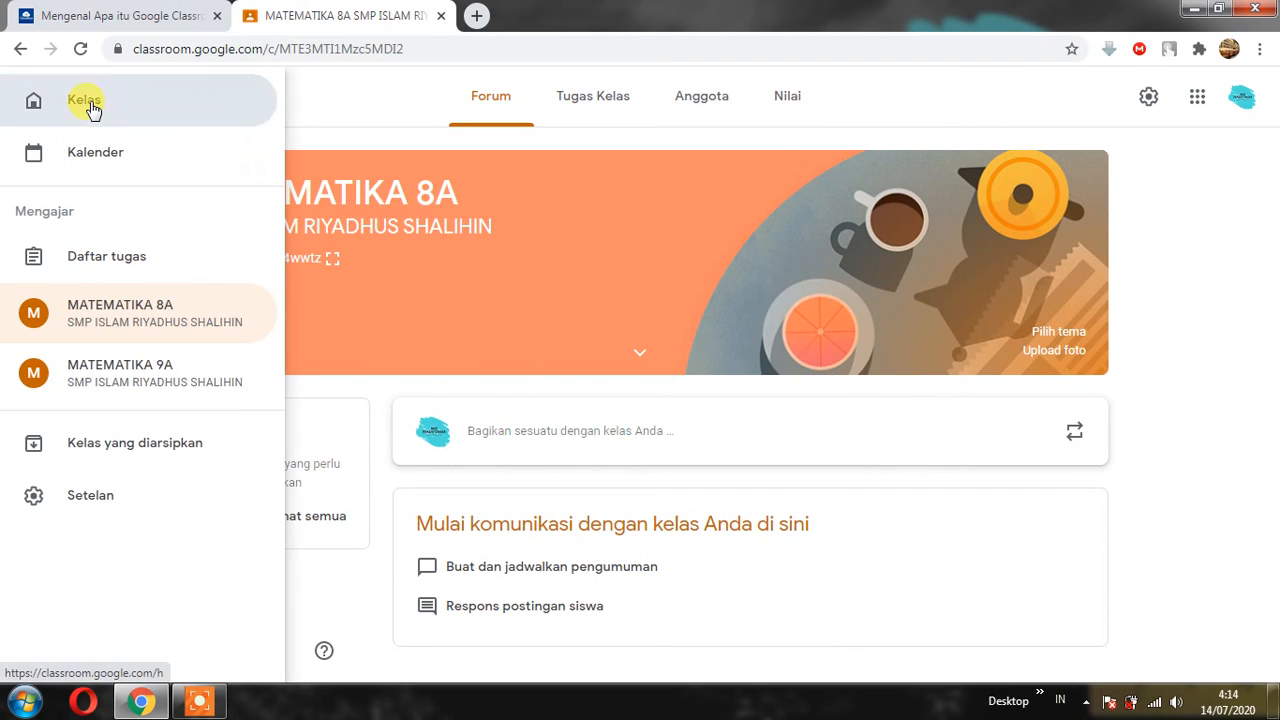
left_click(85, 101)
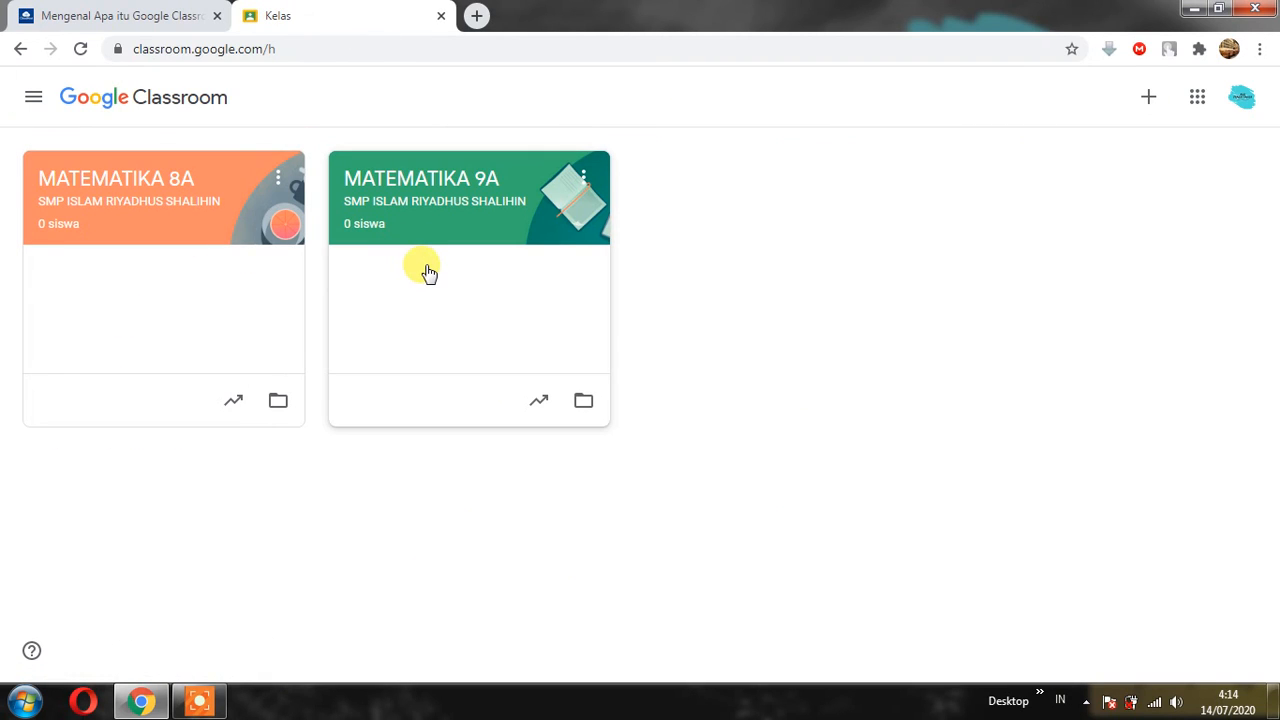
left_click(400, 222)
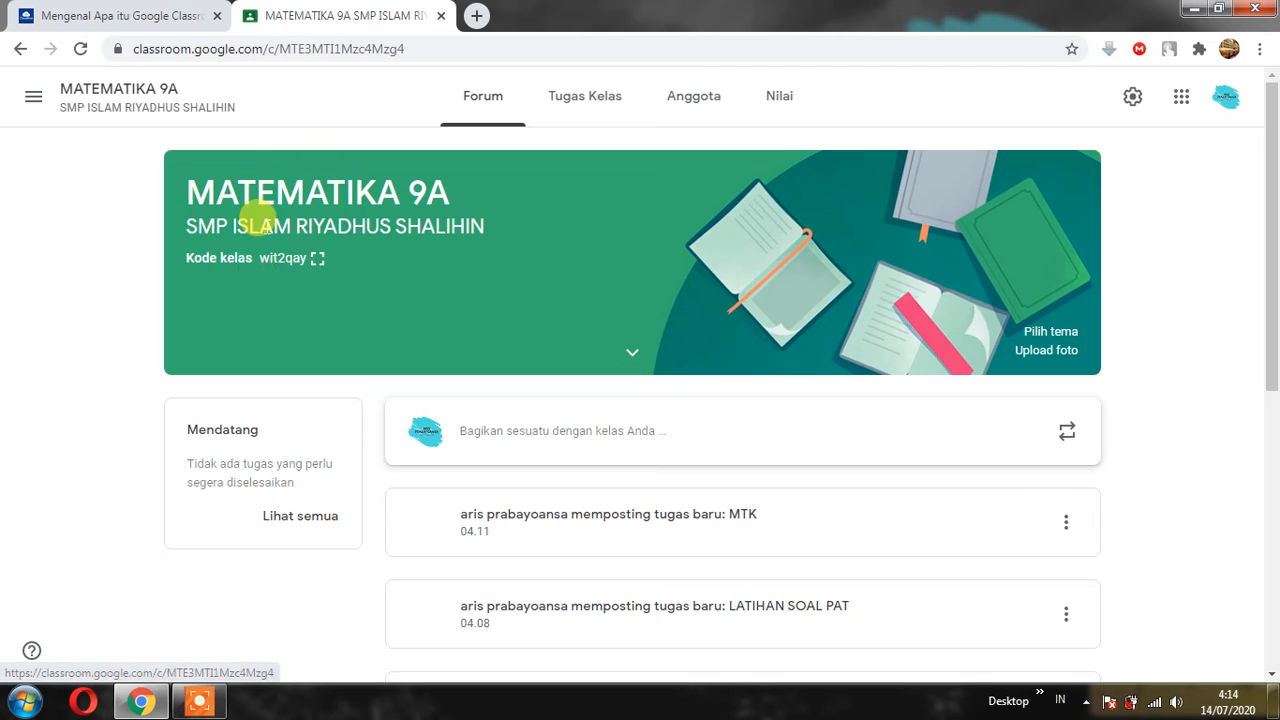
left_click(318, 258)
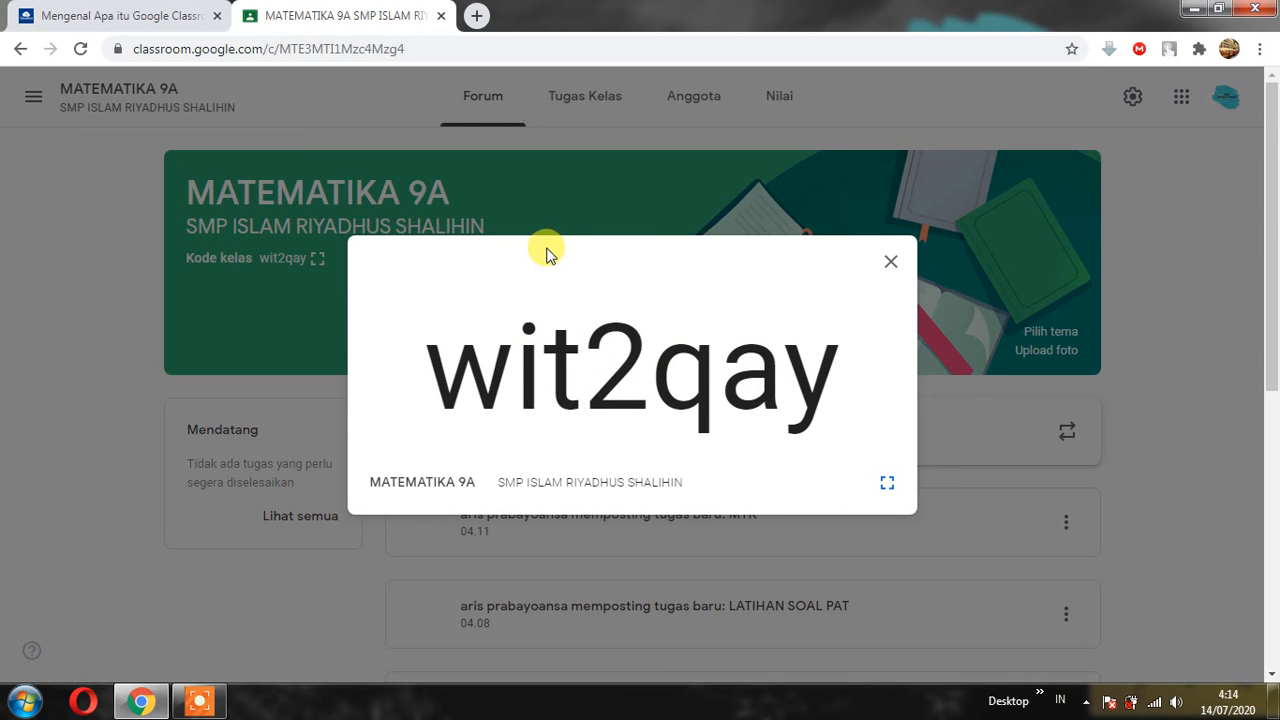
left_click(891, 264)
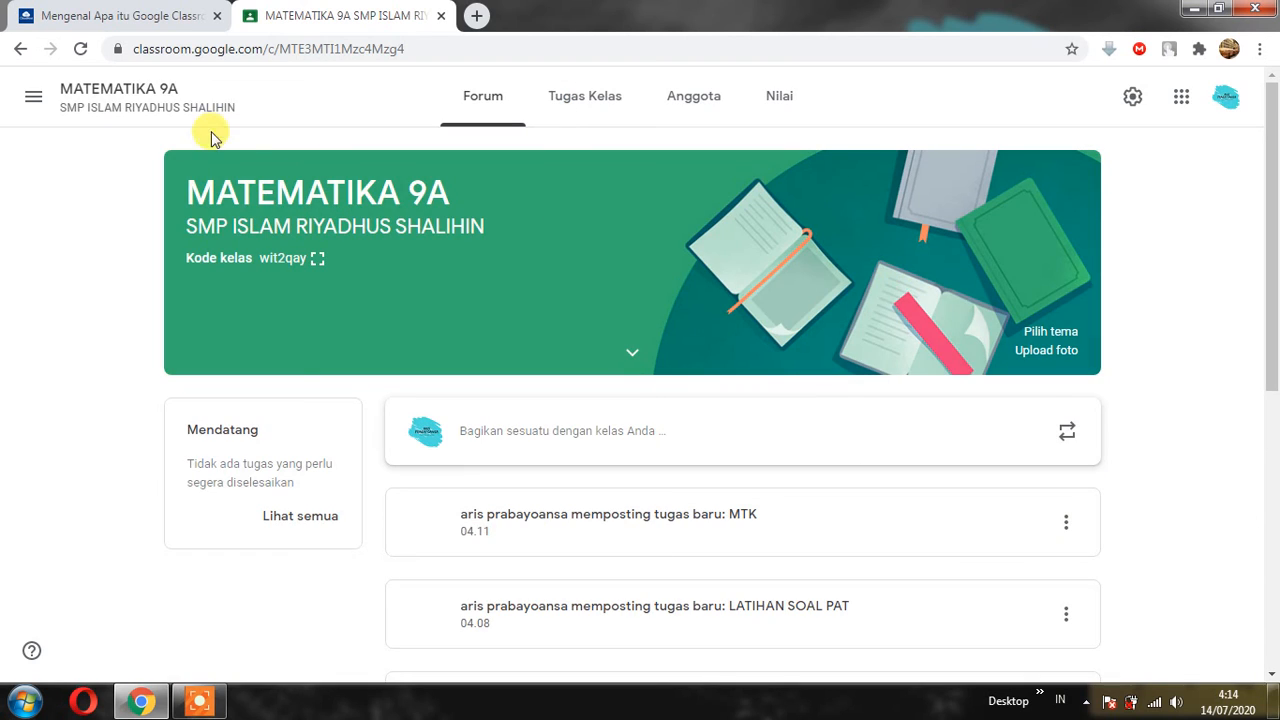
- Return to MATEMATIKA 8A through the class list and view the photo upload option for its header, closing it without choosing a photo
left_click(40, 100)
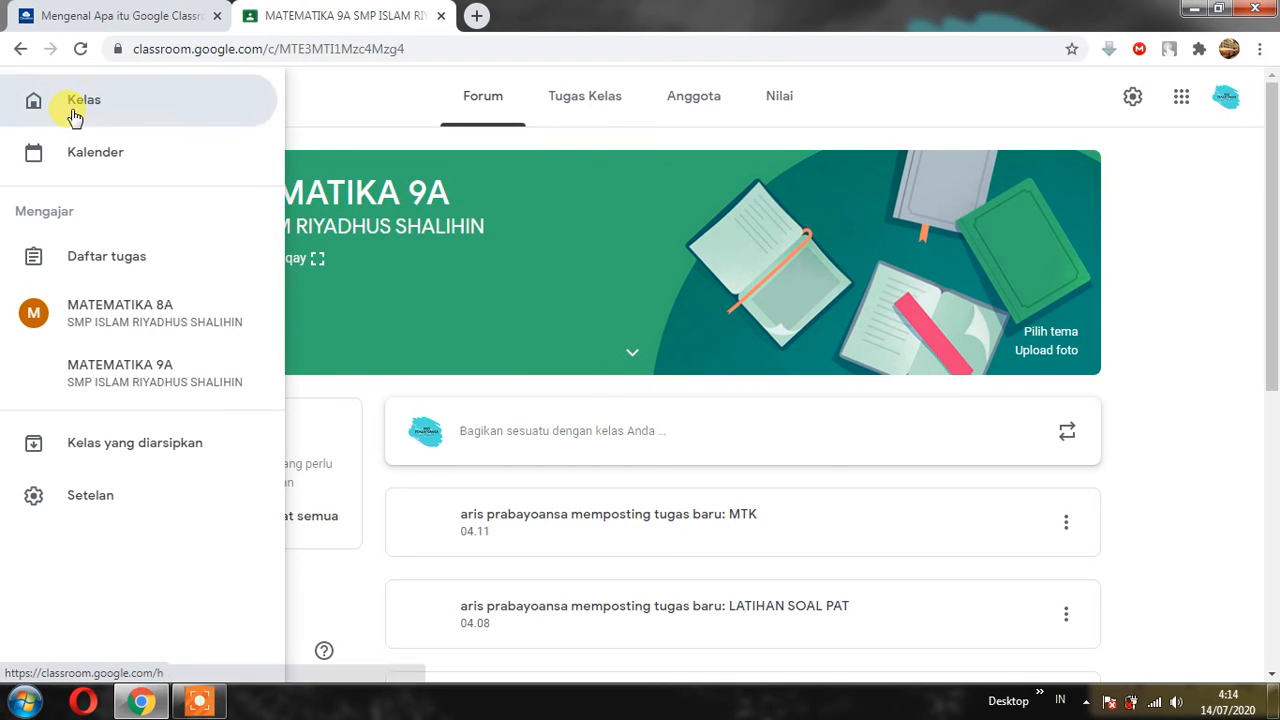
left_click(72, 112)
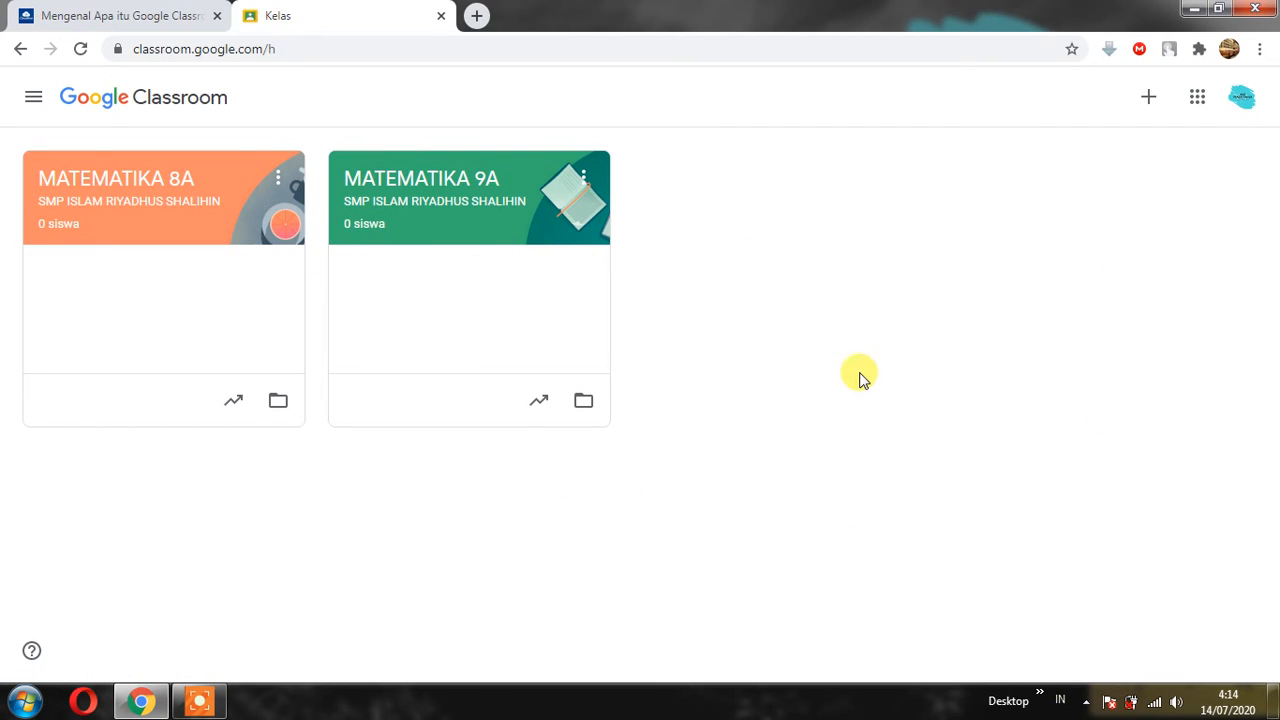
left_click(234, 229)
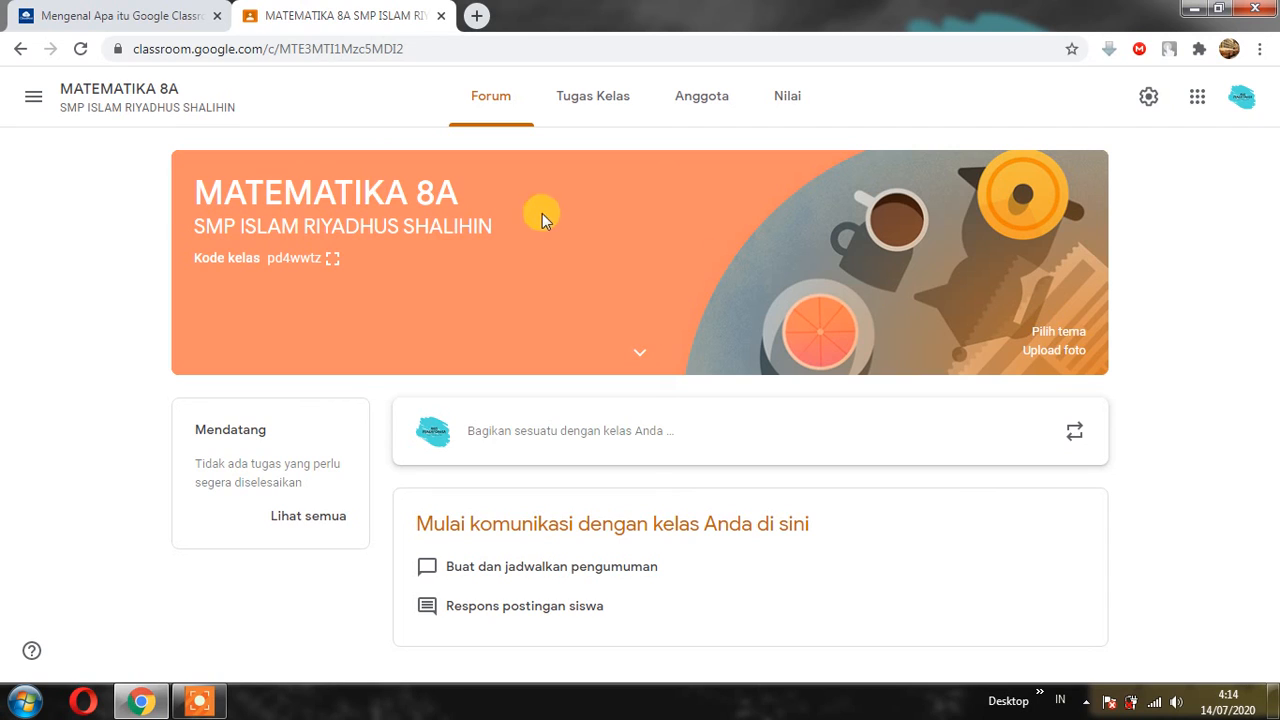
left_click(1060, 352)
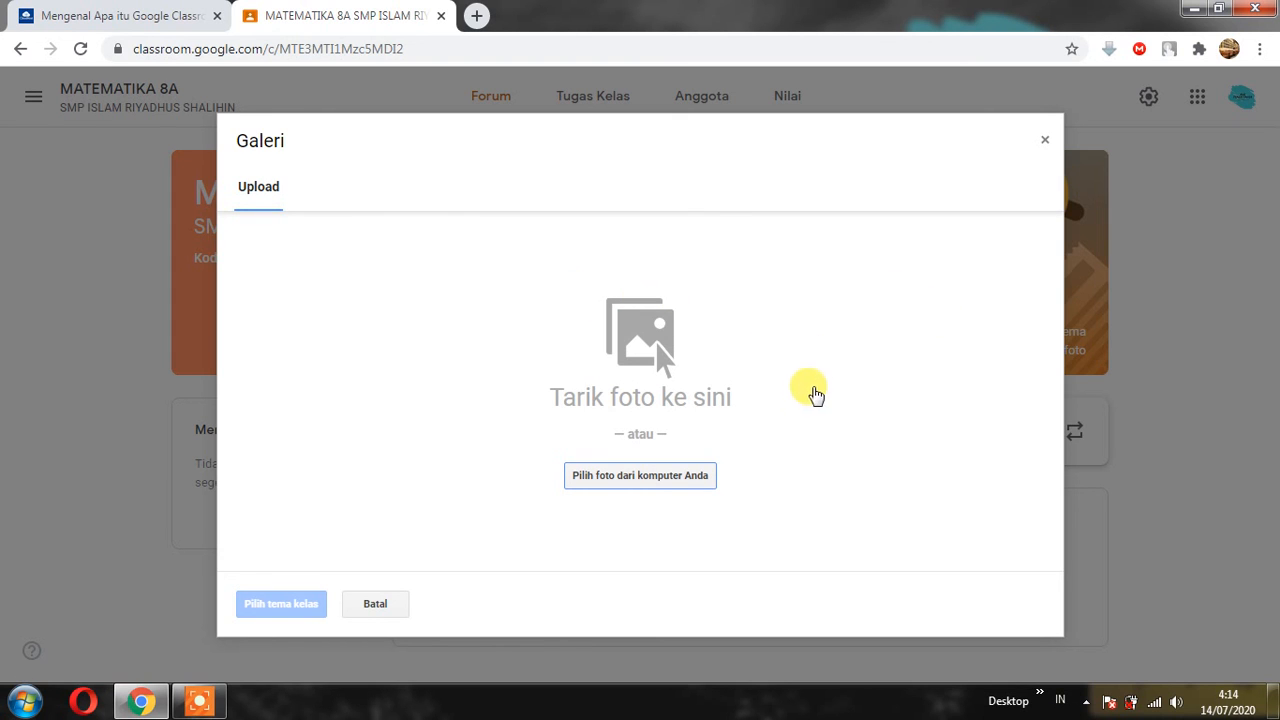
left_click(1043, 148)
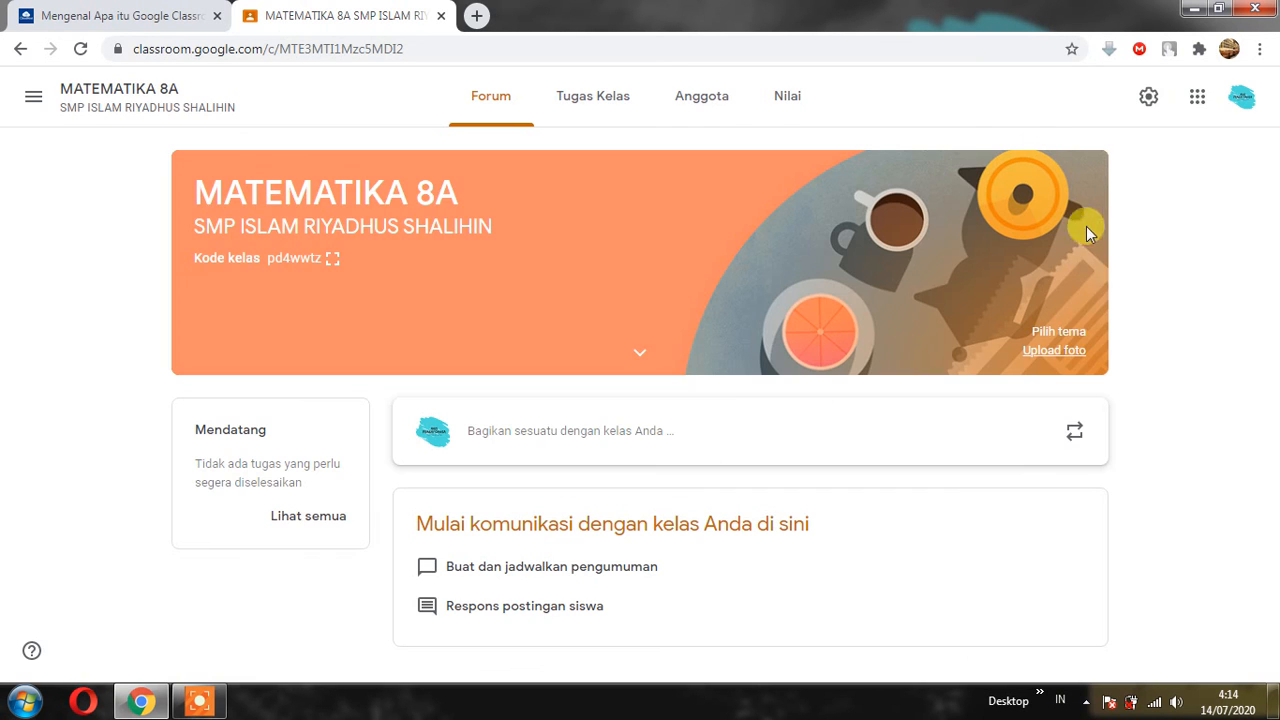
- Browse the theme gallery categories and apply the blue magnet and rocket theme from Math & Science to the MATEMATIKA 8A header
left_click(1064, 332)
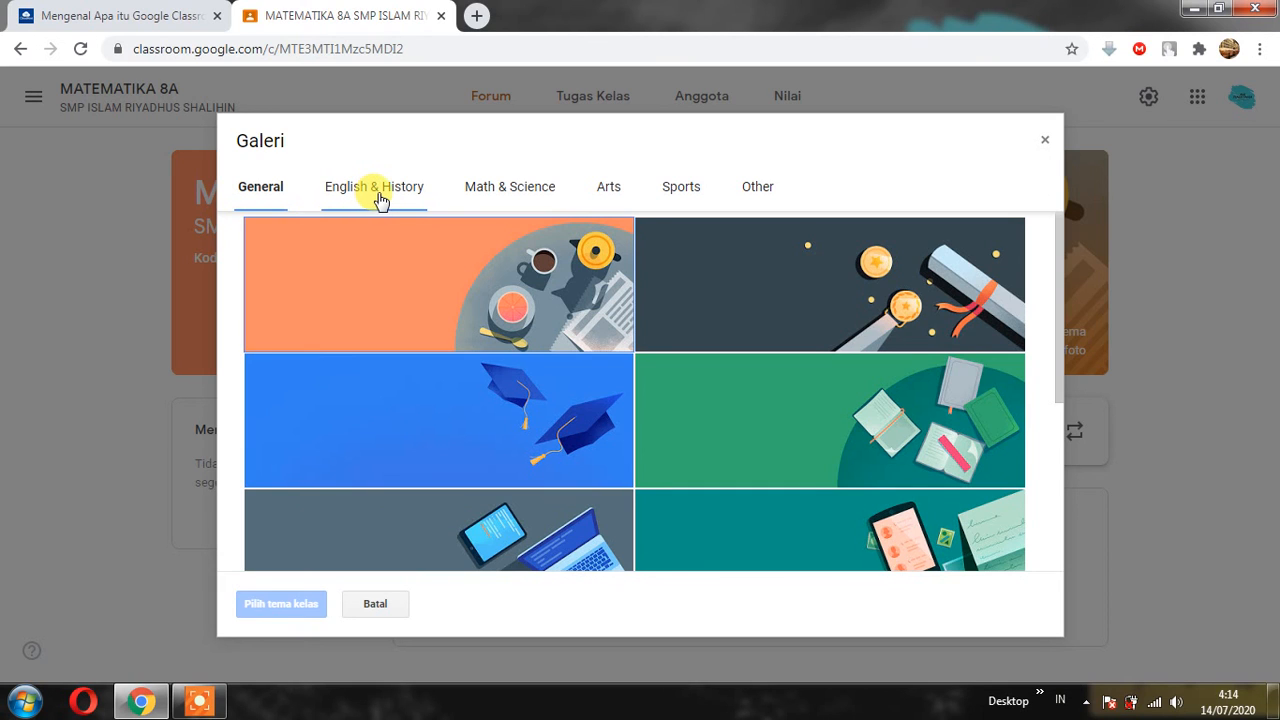
left_click(380, 198)
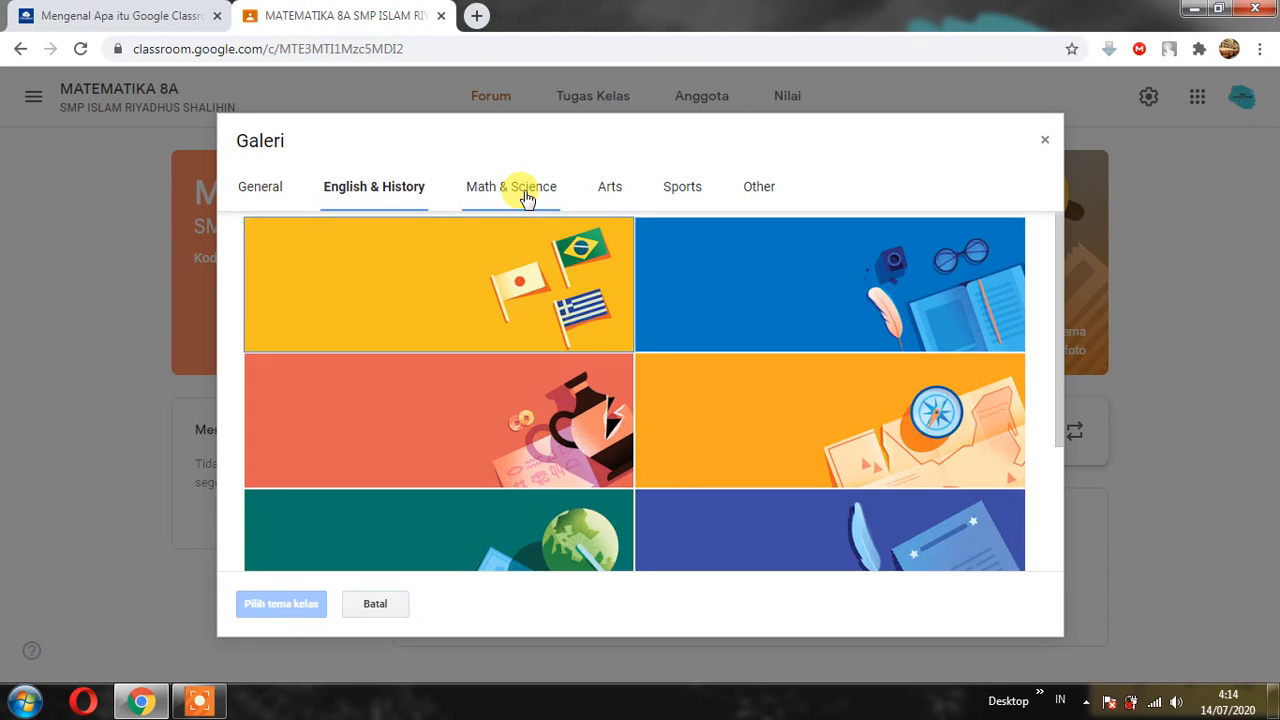
left_click(524, 190)
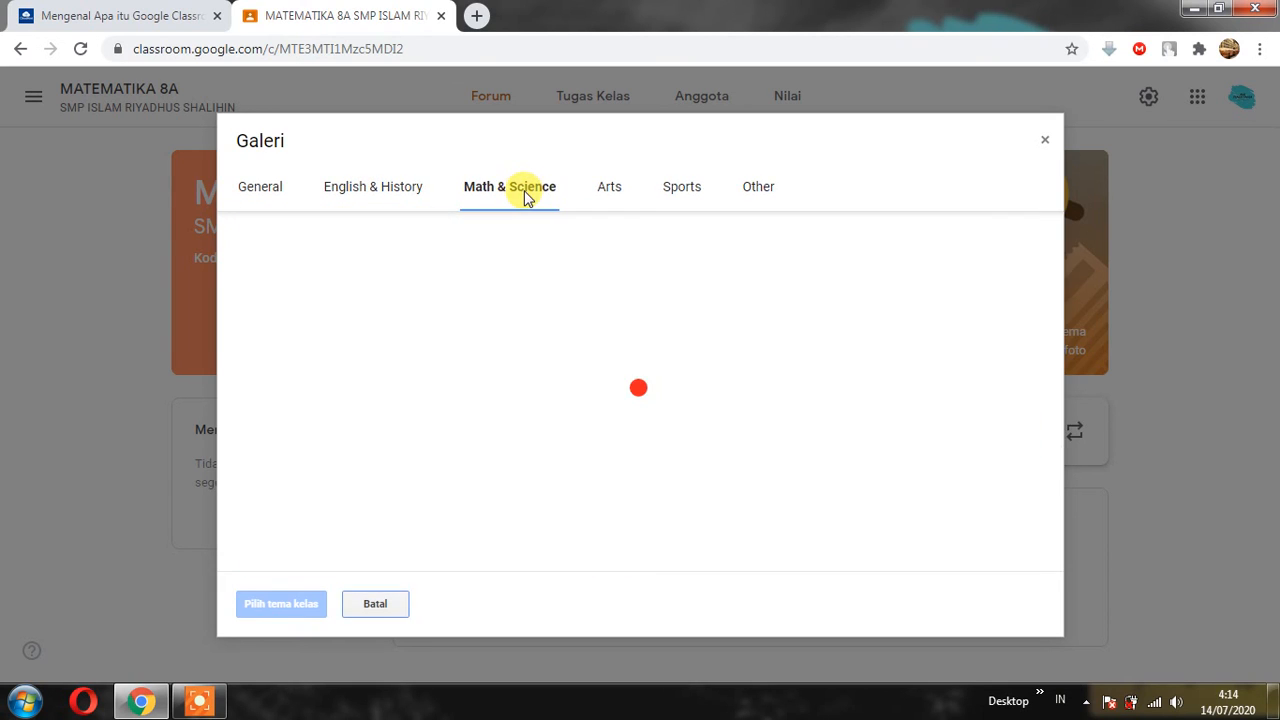
left_click(618, 197)
left_click(690, 199)
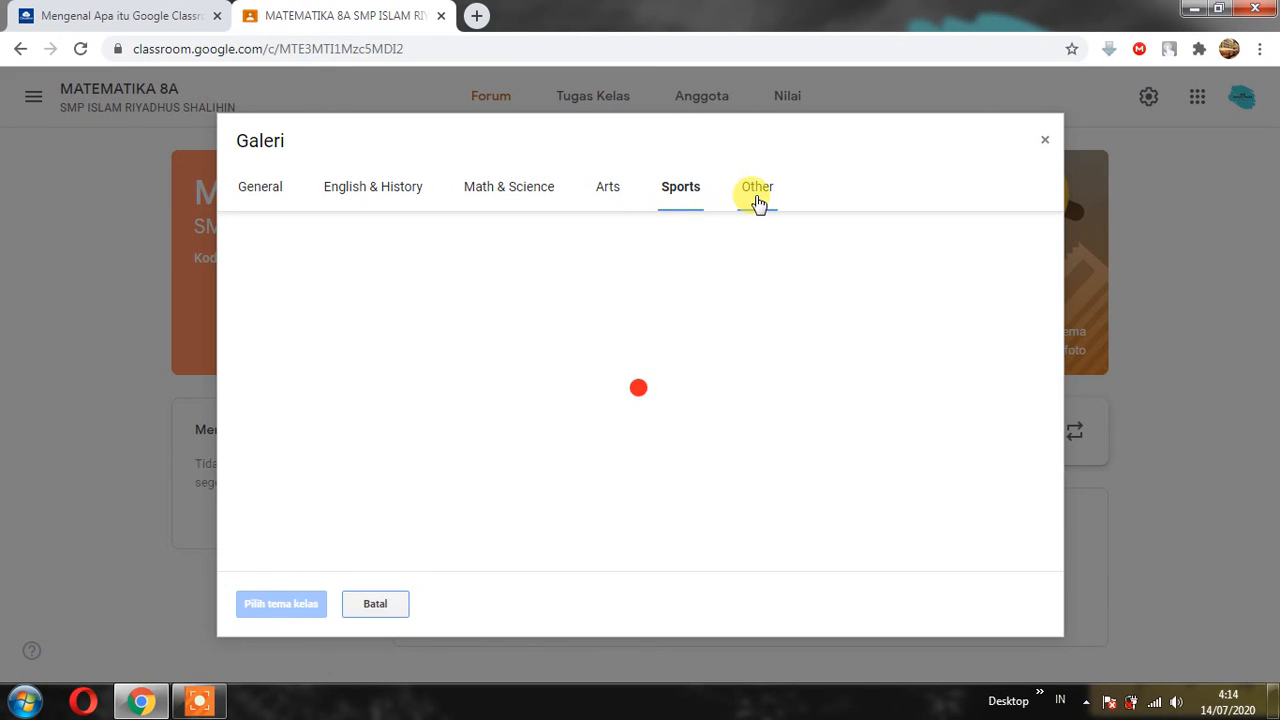
left_click(549, 199)
scroll(556, 335, "down", 1)
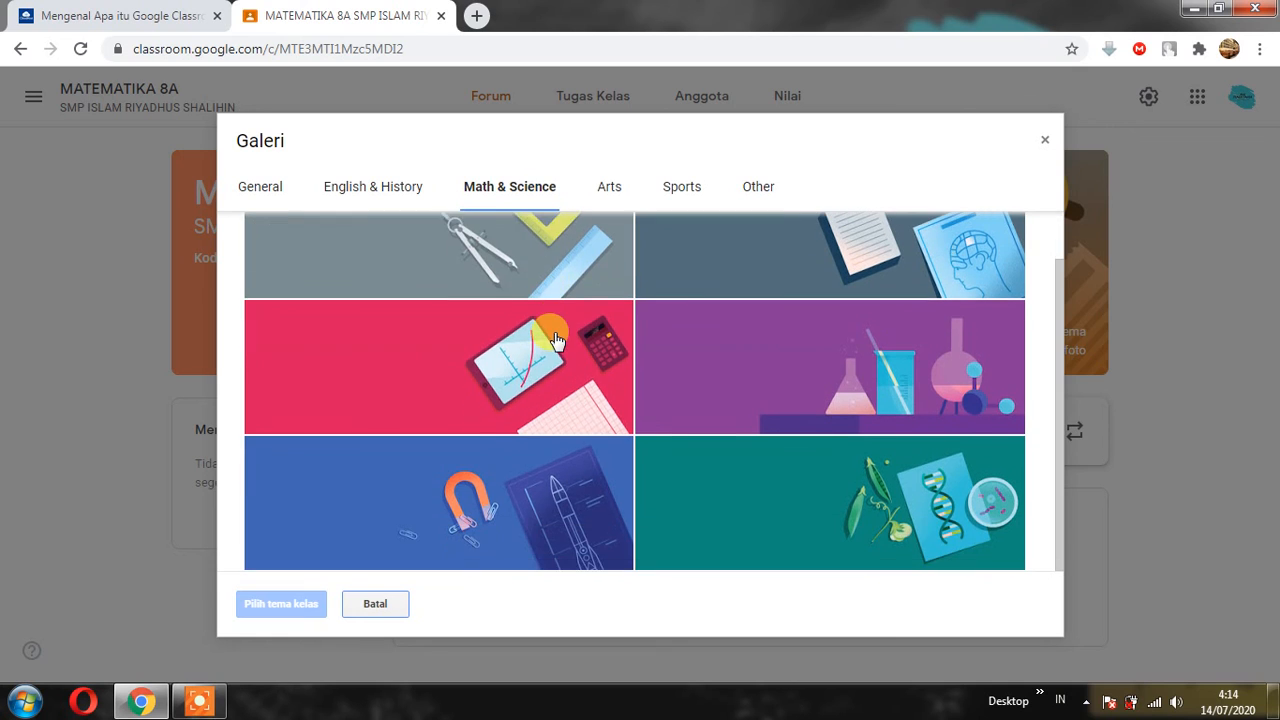
left_click(557, 334)
left_click(519, 502)
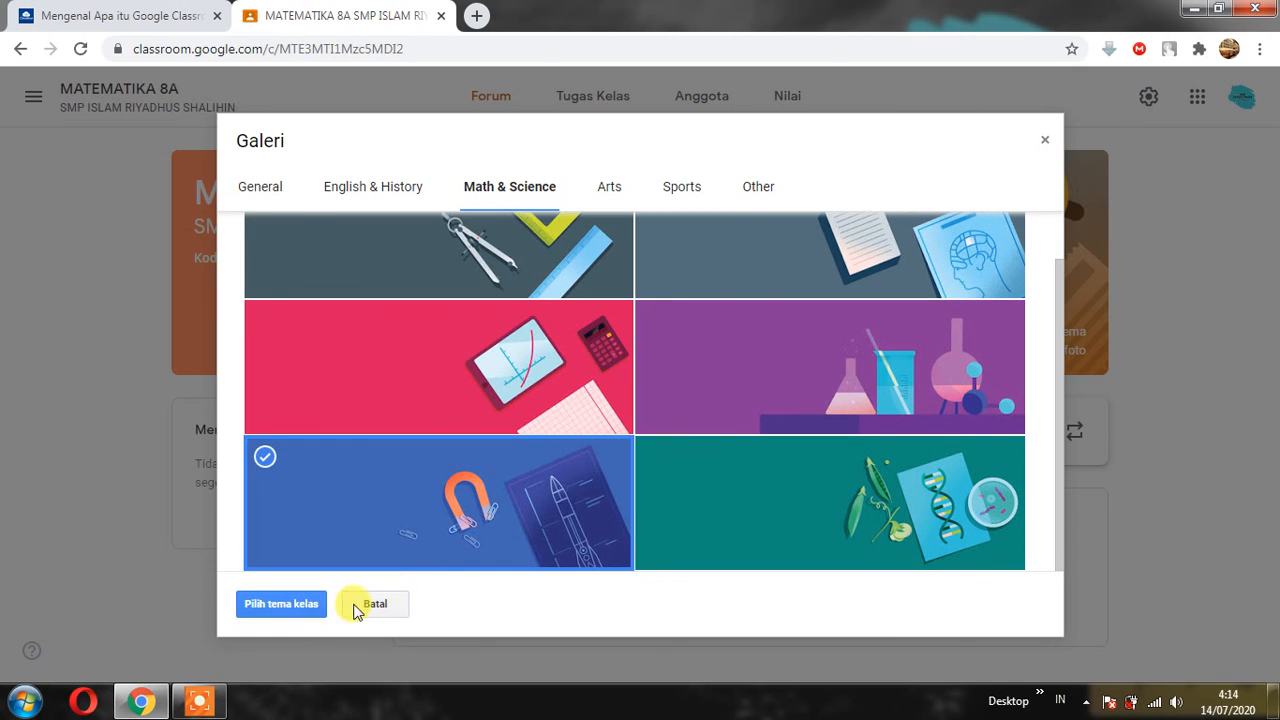
left_click(284, 605)
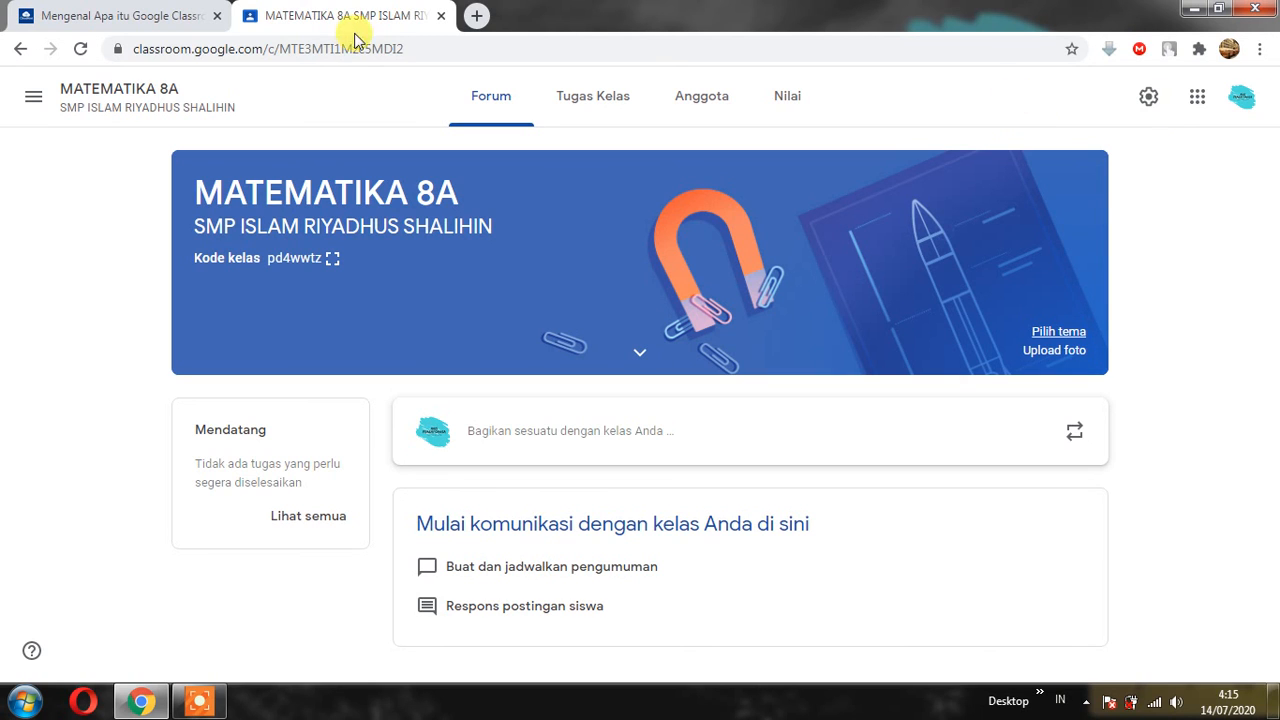
left_click(30, 100)
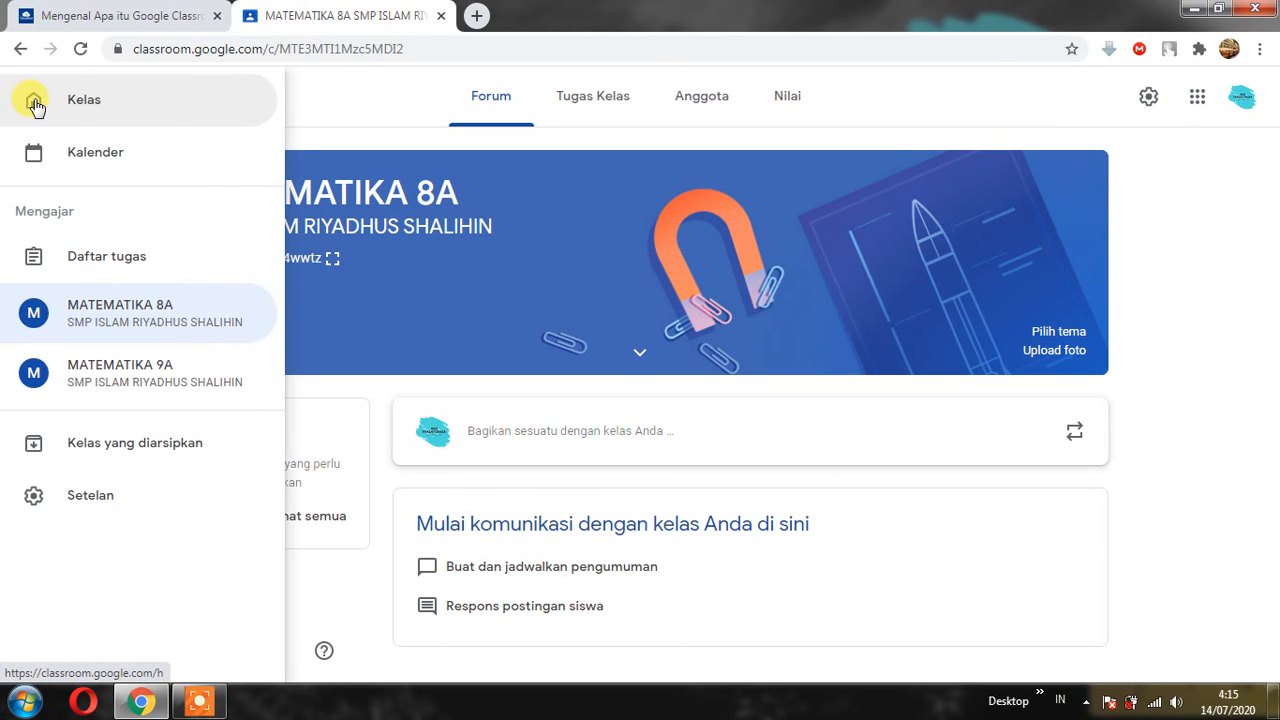
left_click(372, 105)
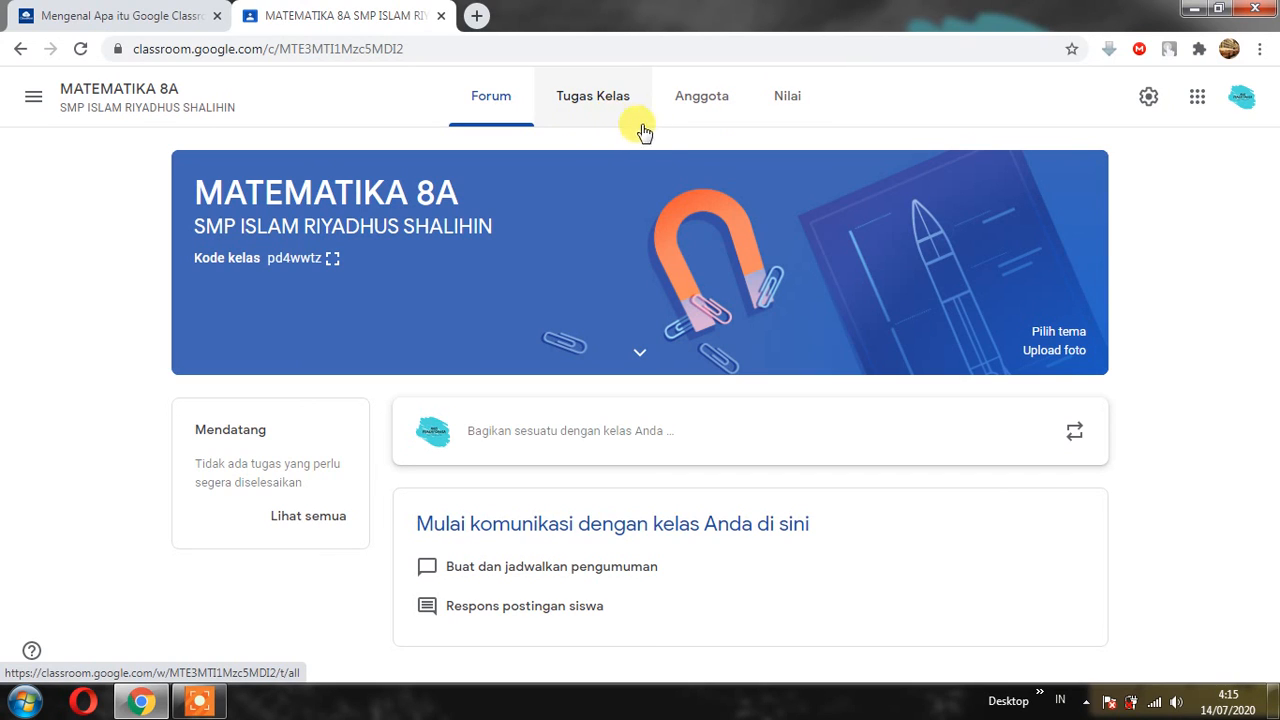
- Minimize the browser window to show the desktop
left_click(1192, 12)
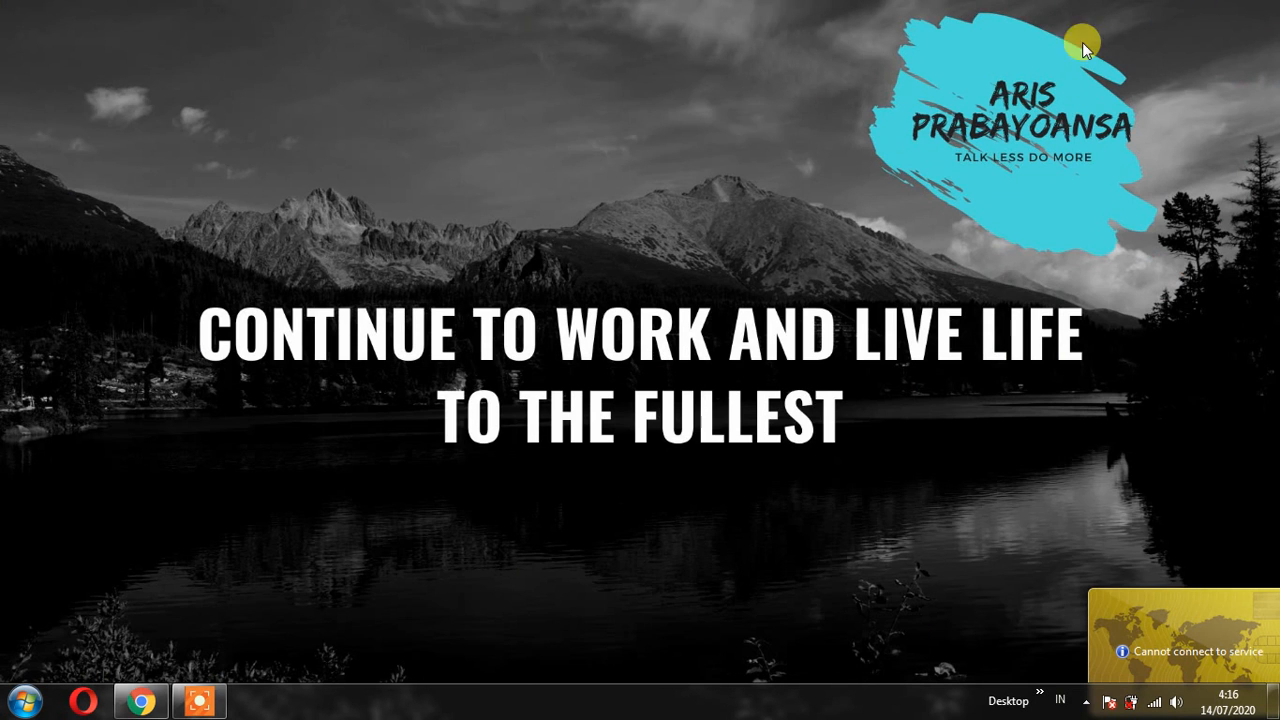
right_click(617, 155)
left_click(674, 208)
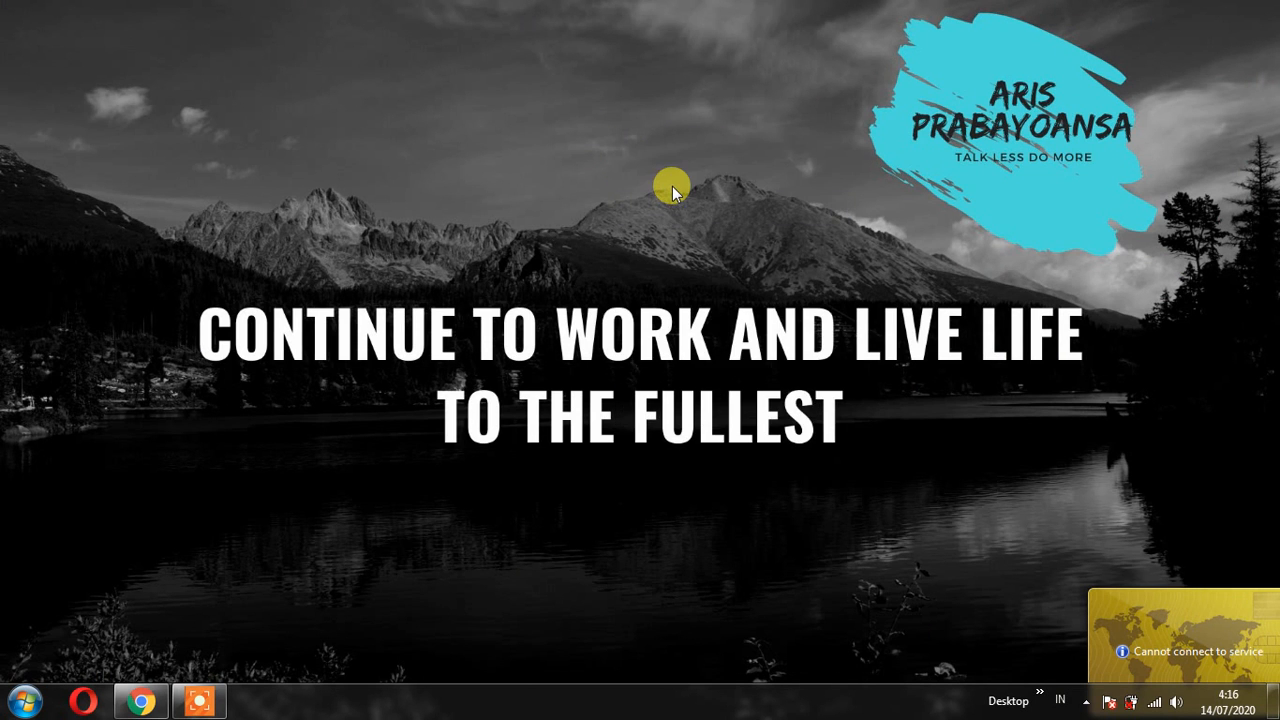